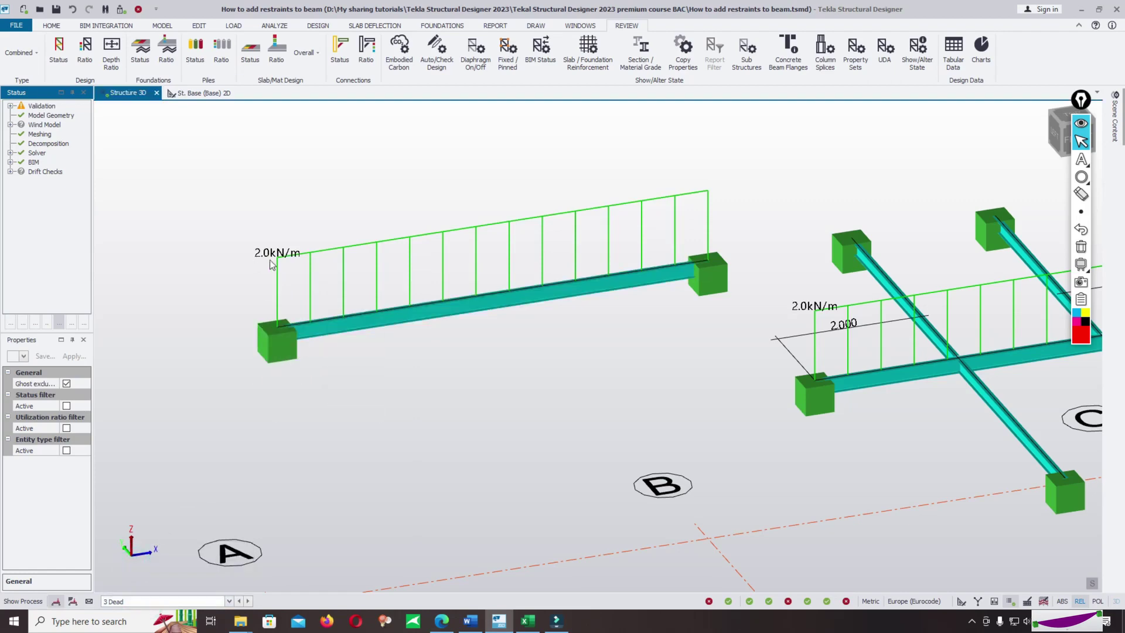
Examine the lateral restraints in the properties of the standalone beam between grids A and B, and close them unchanged.
scroll(545, 346, down, 3)
scroll(517, 342, up, 2)
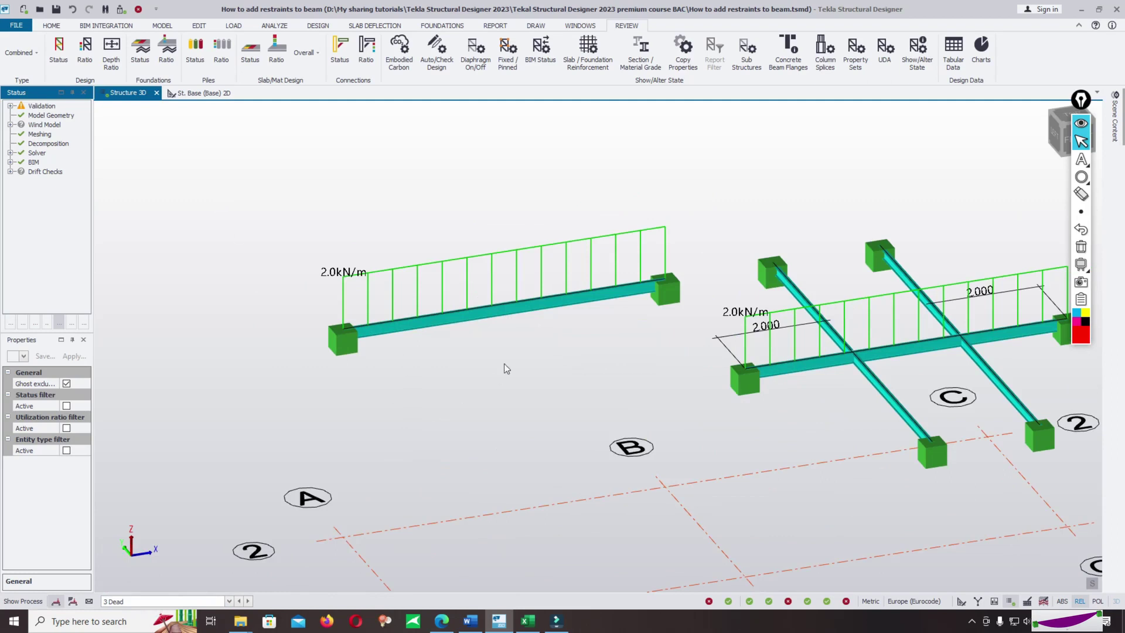
click(523, 309)
right_click(526, 316)
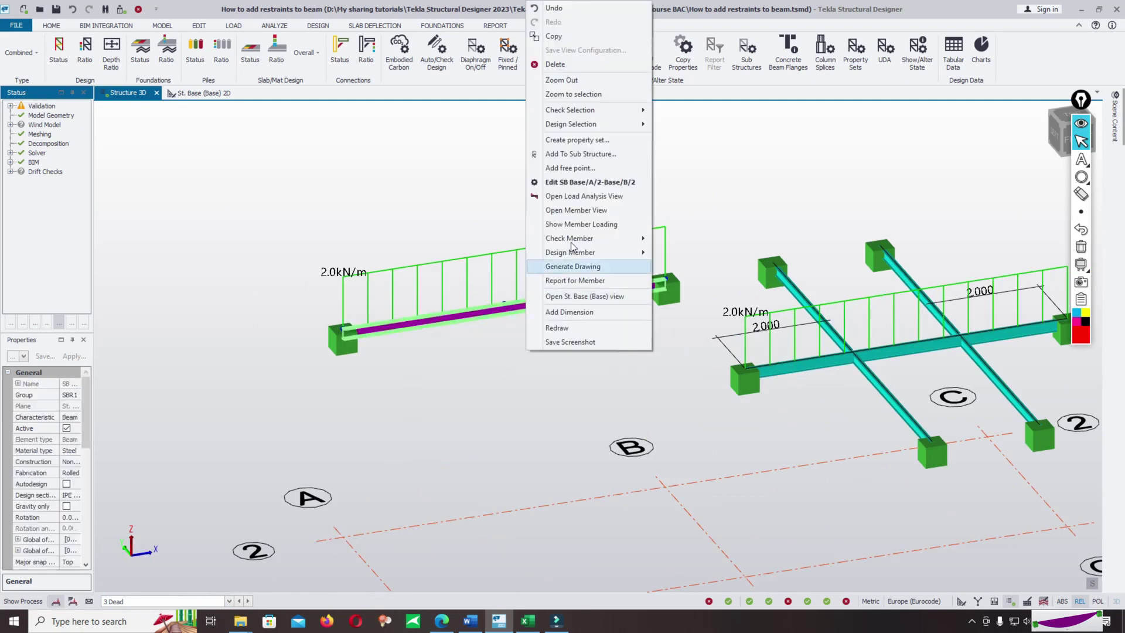
click(601, 182)
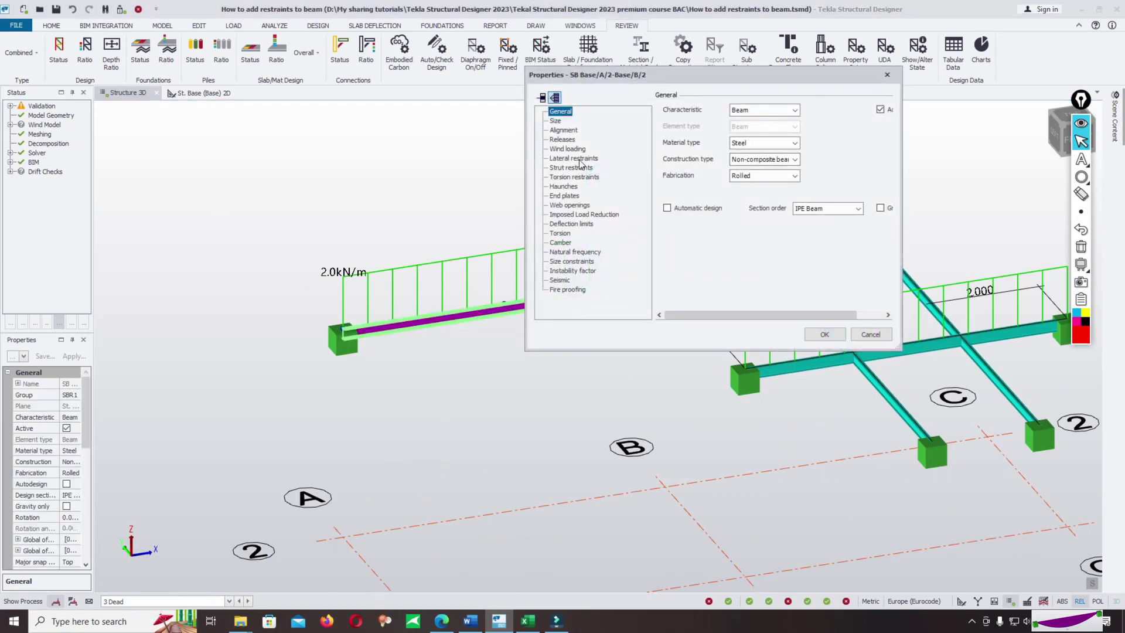
click(580, 162)
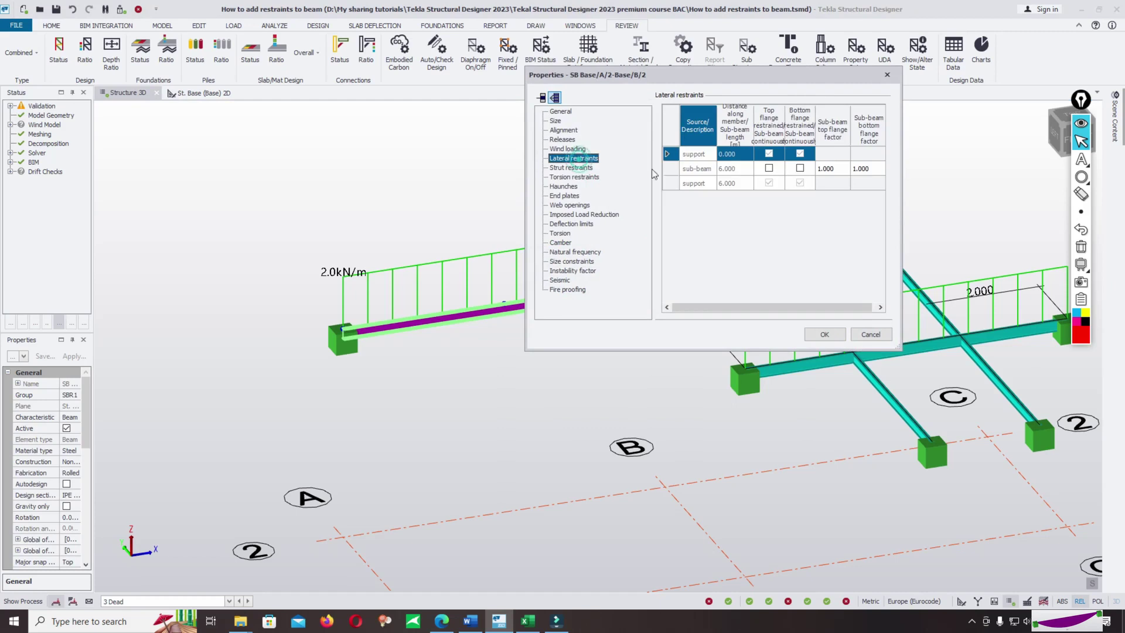
click(888, 76)
click(449, 340)
mouse_move(335, 322)
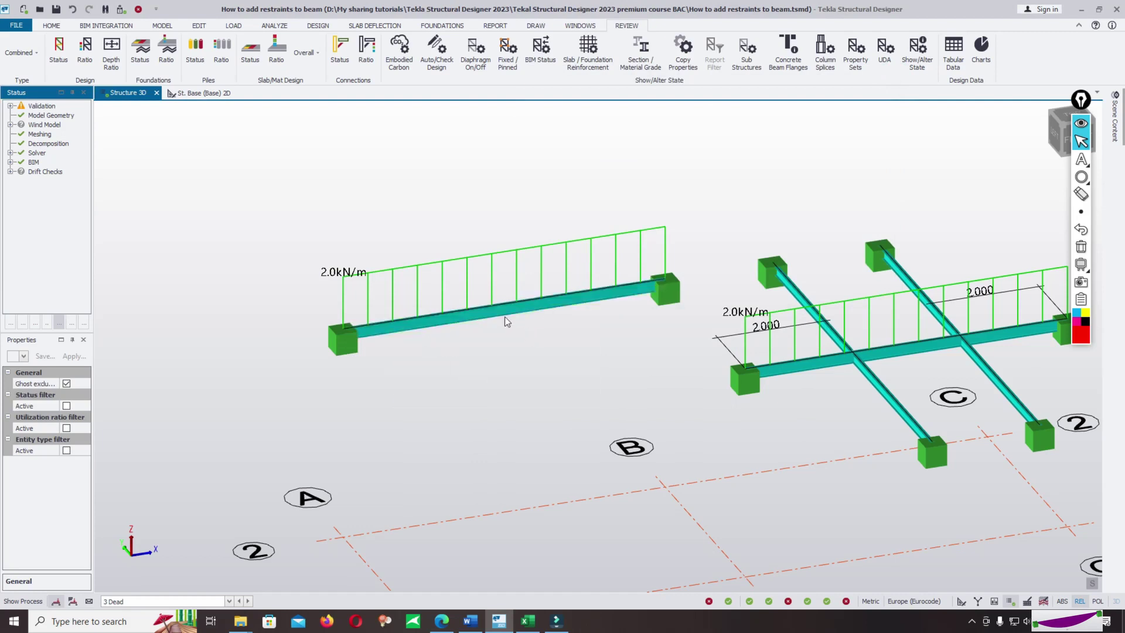
Run Design All (Static) on the model and inspect the design status of the standalone beam.
mouse_move(518, 305)
scroll(452, 297, up, 3)
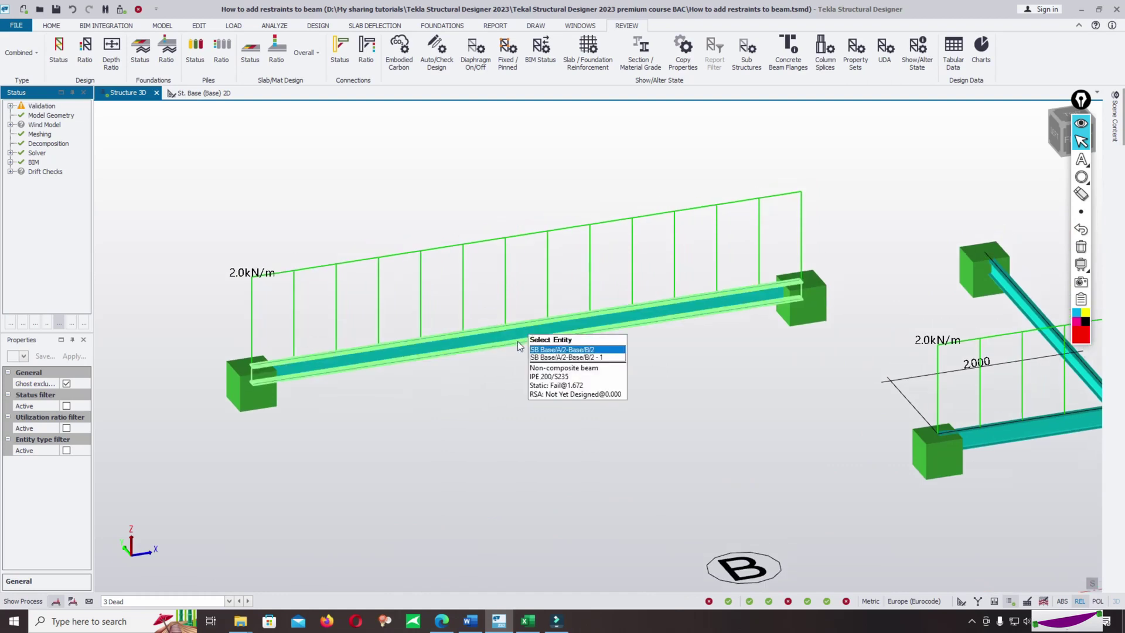
click(318, 25)
click(416, 49)
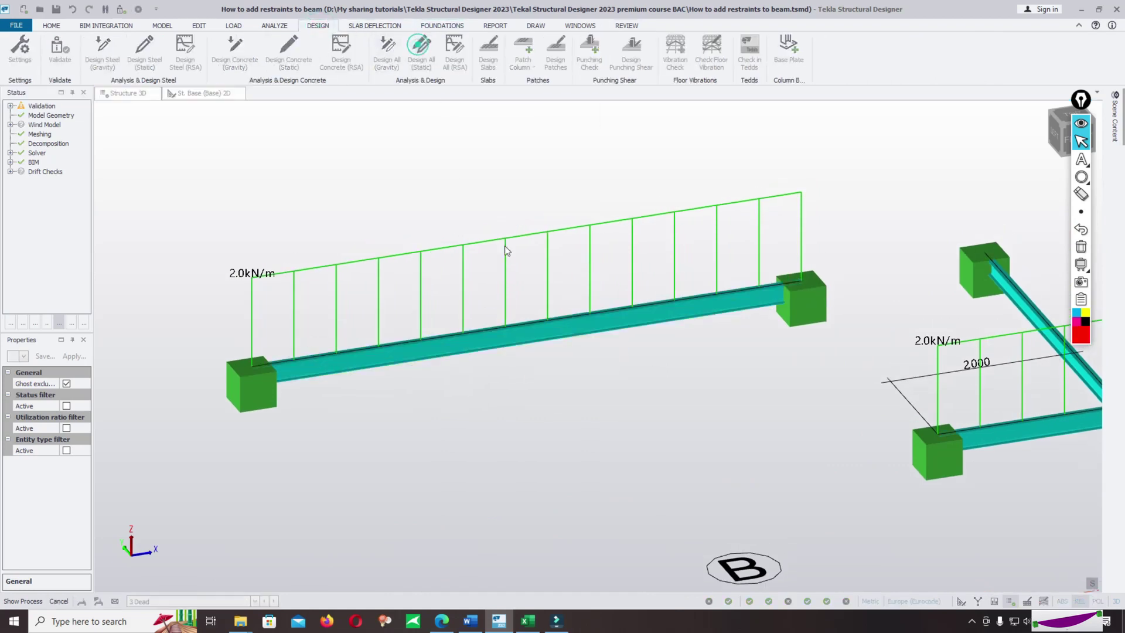
scroll(610, 409, down, 2)
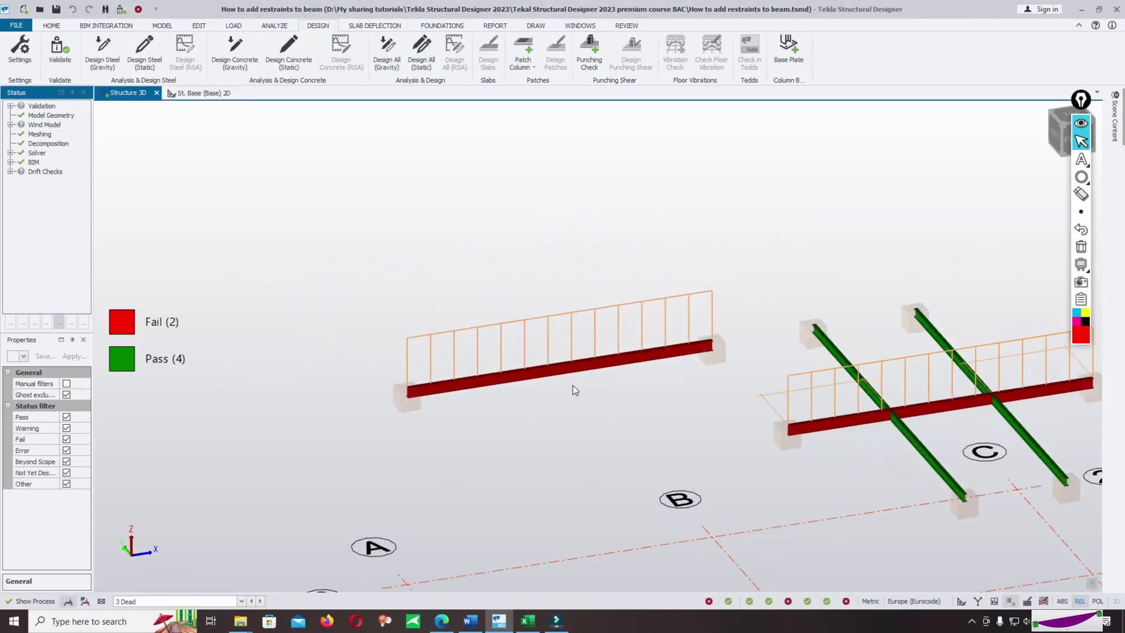
scroll(563, 392, up, 5)
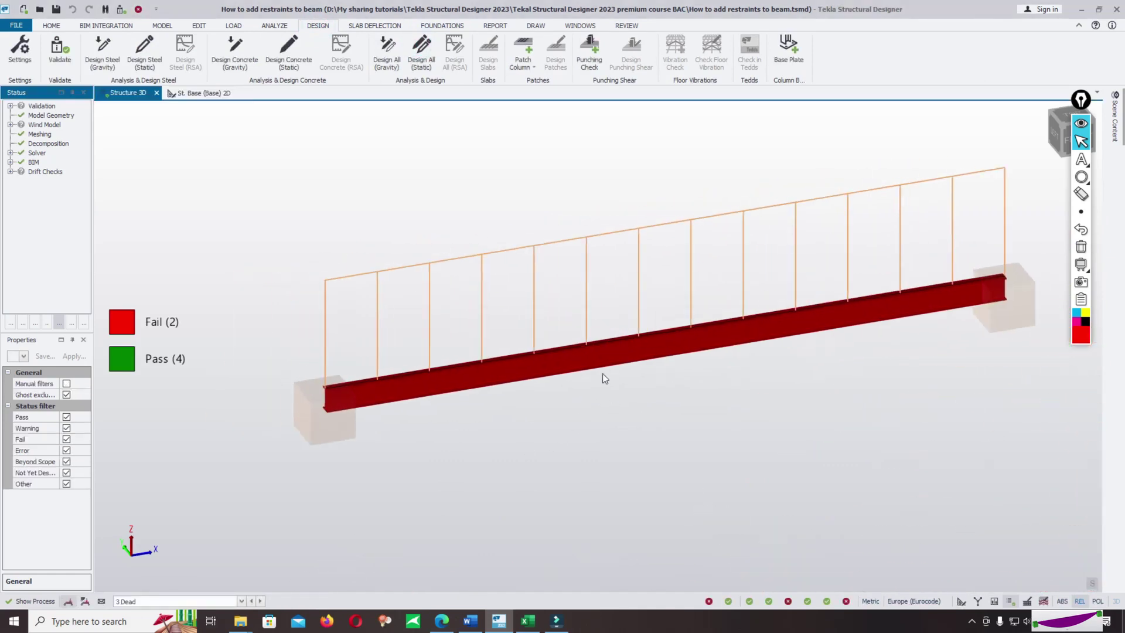
mouse_move(621, 361)
Display the first-order linear major moment diagram of the standalone beam for 1 Envelope.
click(995, 601)
scroll(549, 262, down, 2)
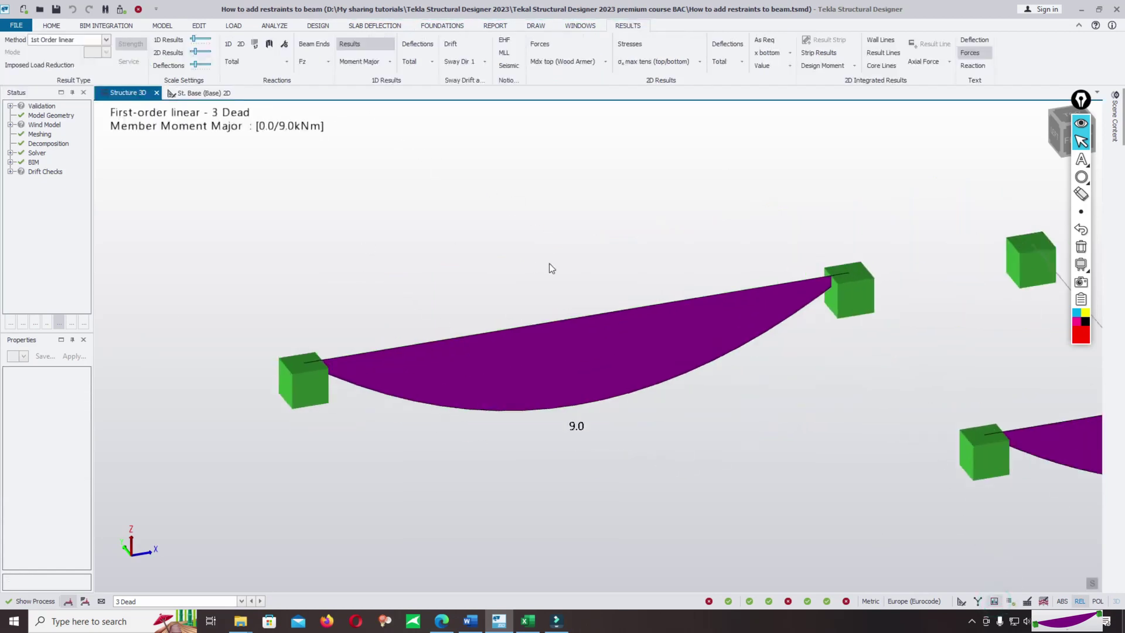
scroll(581, 263, up, 3)
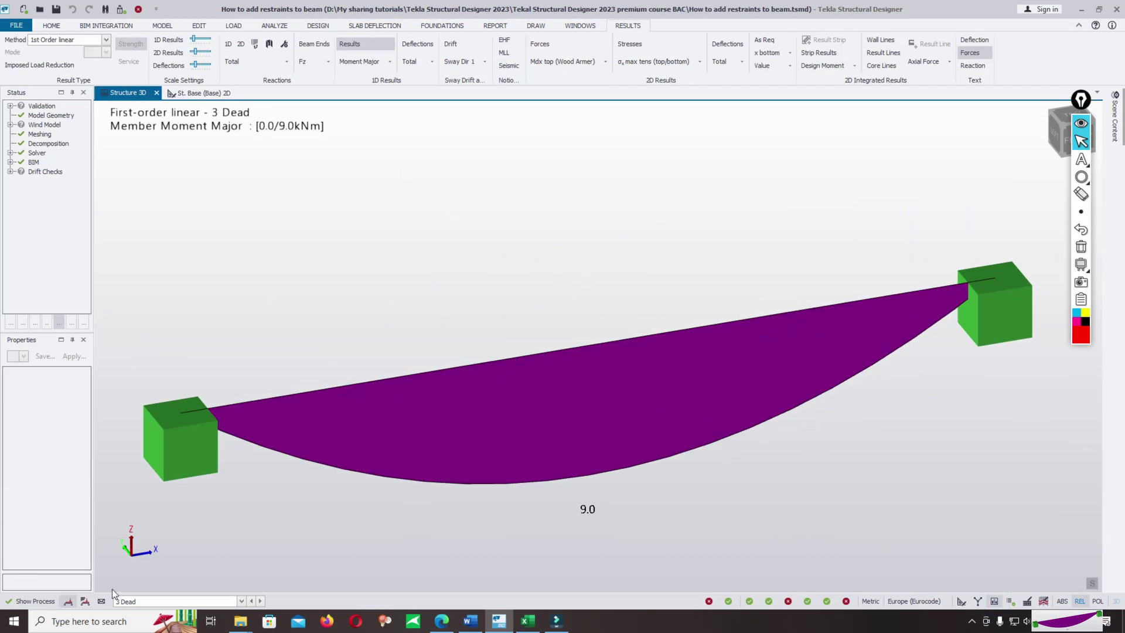
scroll(124, 603, up, 2)
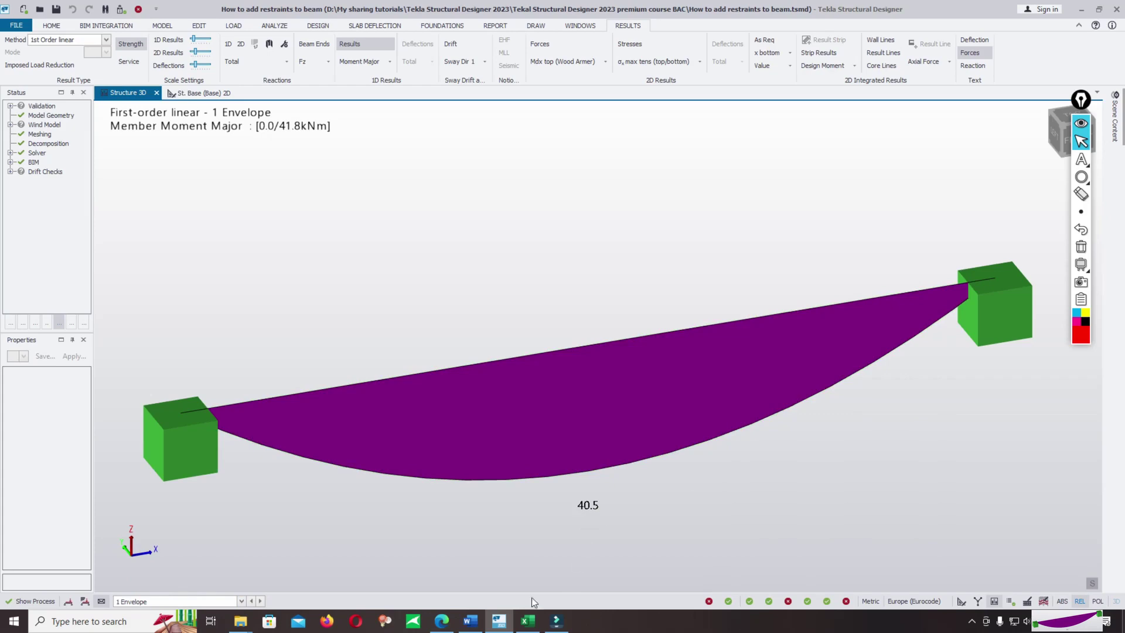
Switch to the Excel steel beam design workbook and change the profile in B10 to IPE 400, checking its section properties.
click(528, 621)
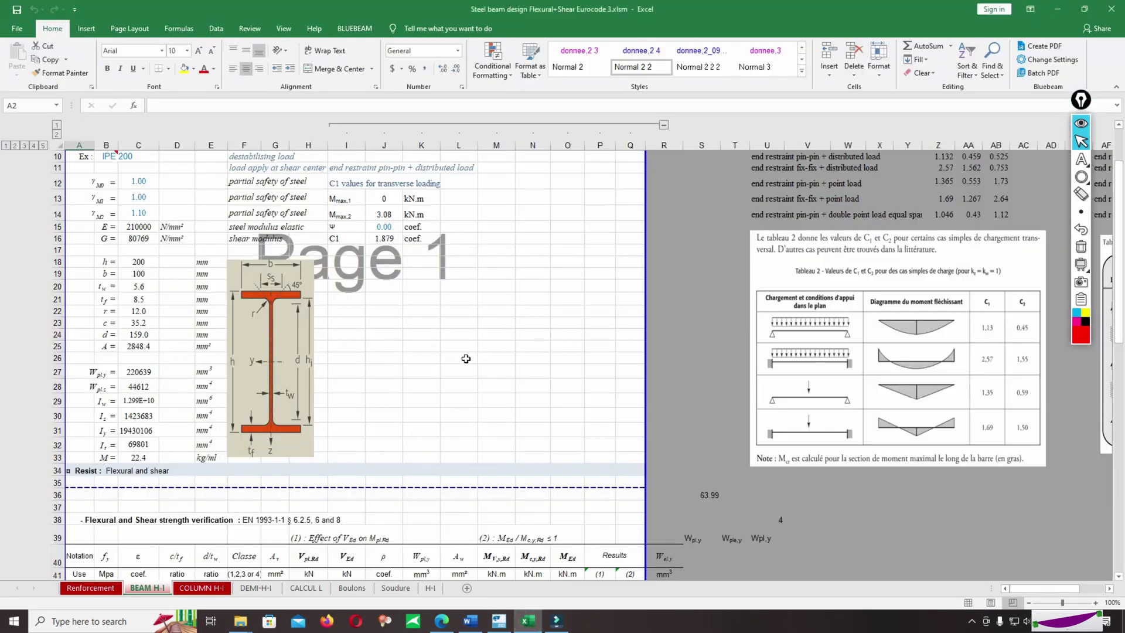
scroll(465, 359, up, 3)
click(103, 271)
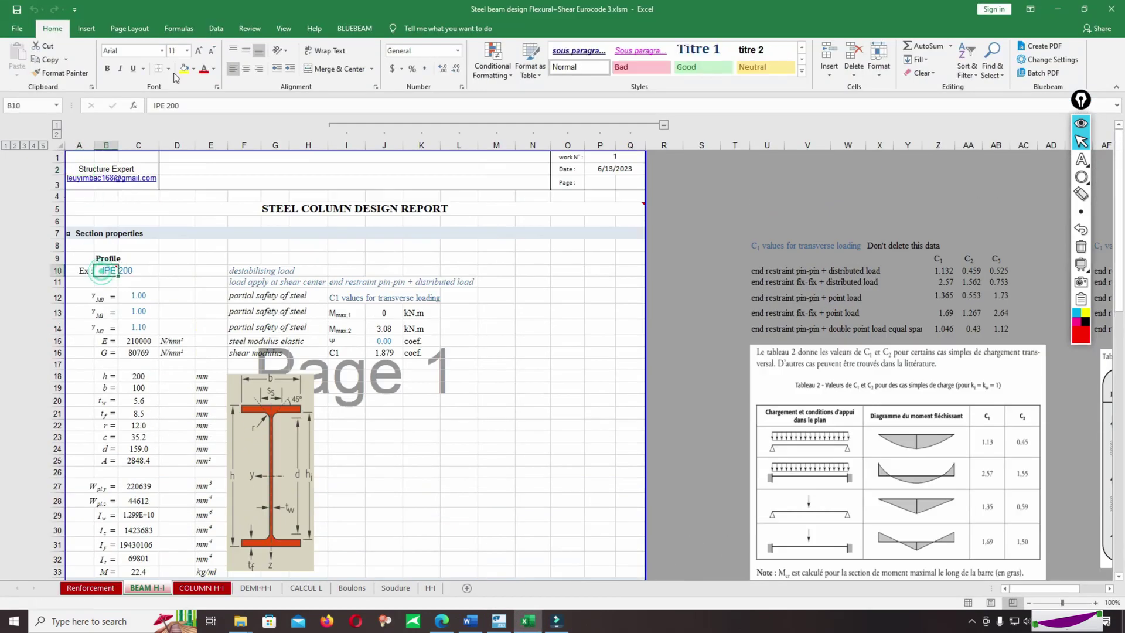
double_click(165, 109)
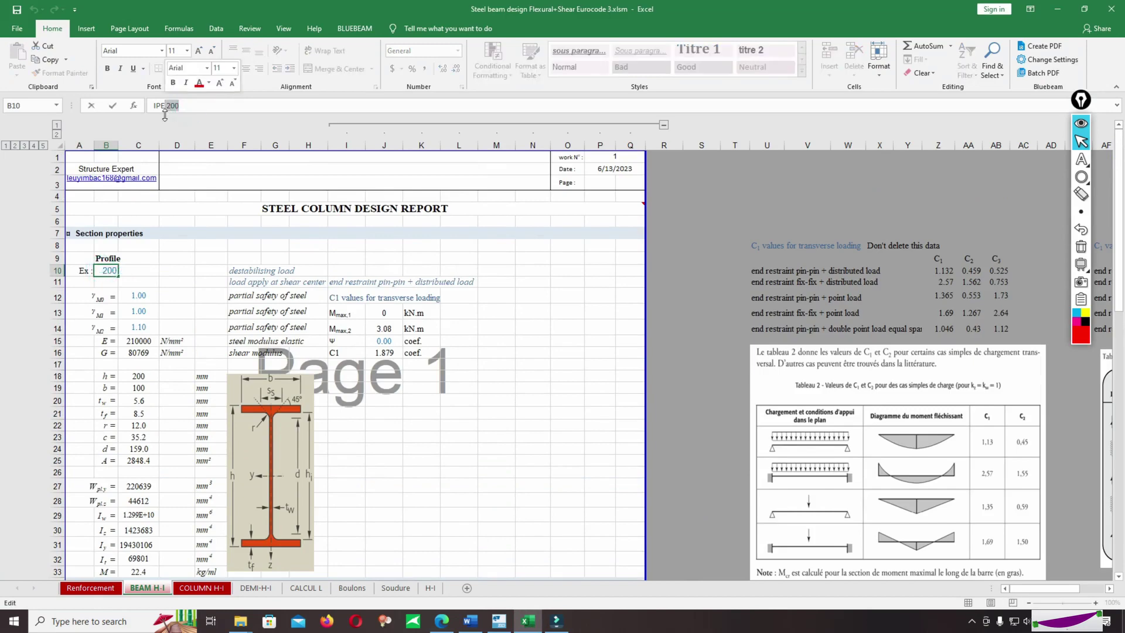
key(BackSpace)
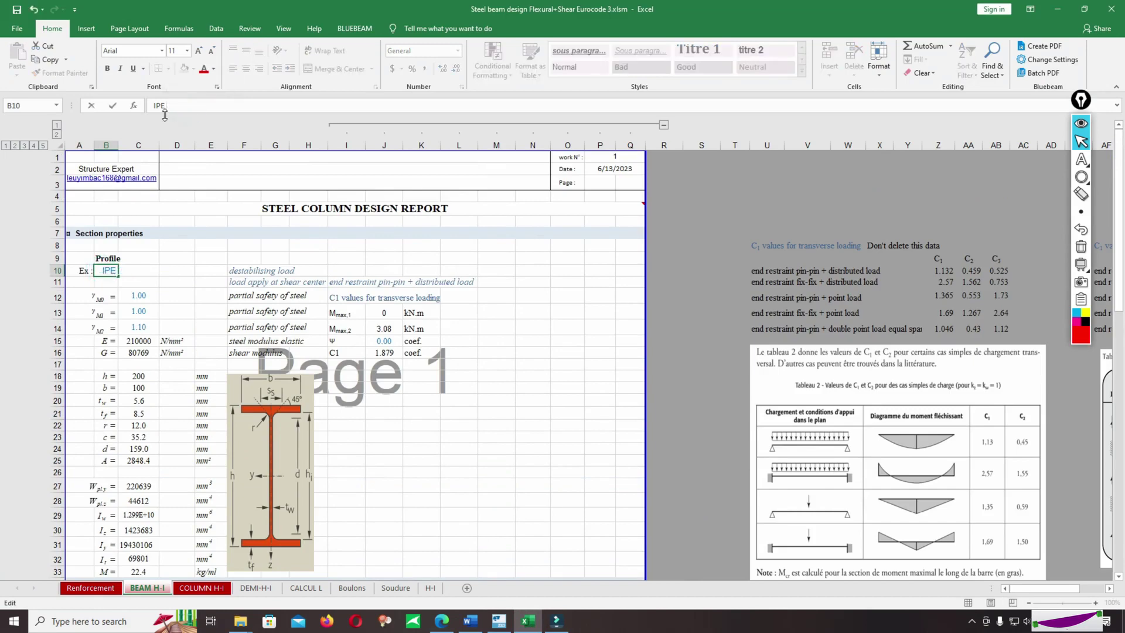
key(Return)
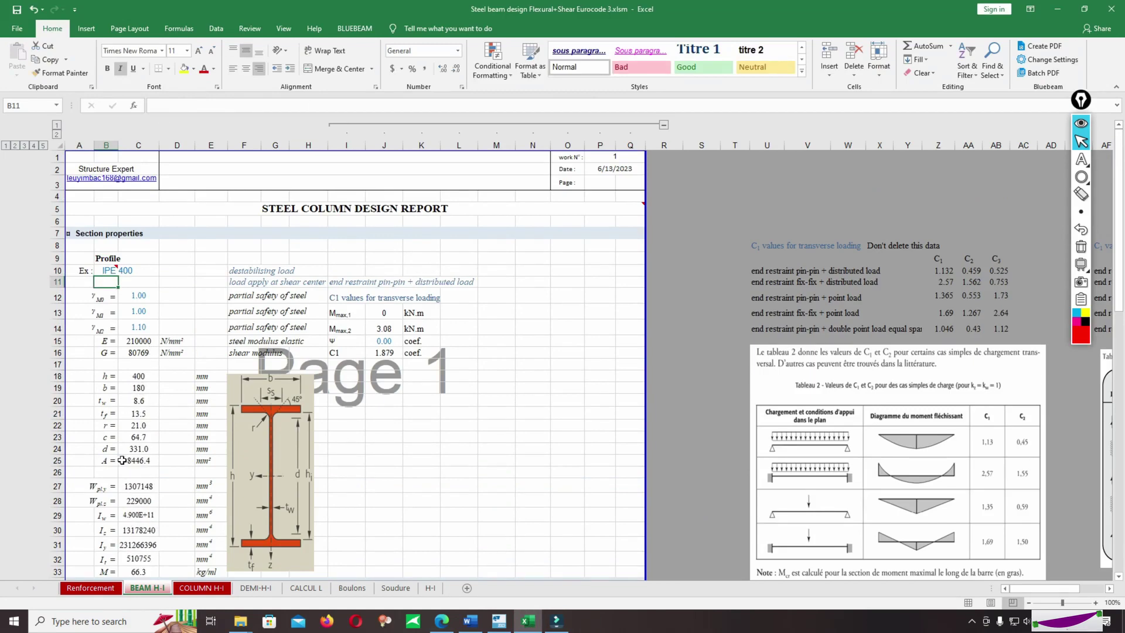
scroll(153, 404, down, 2)
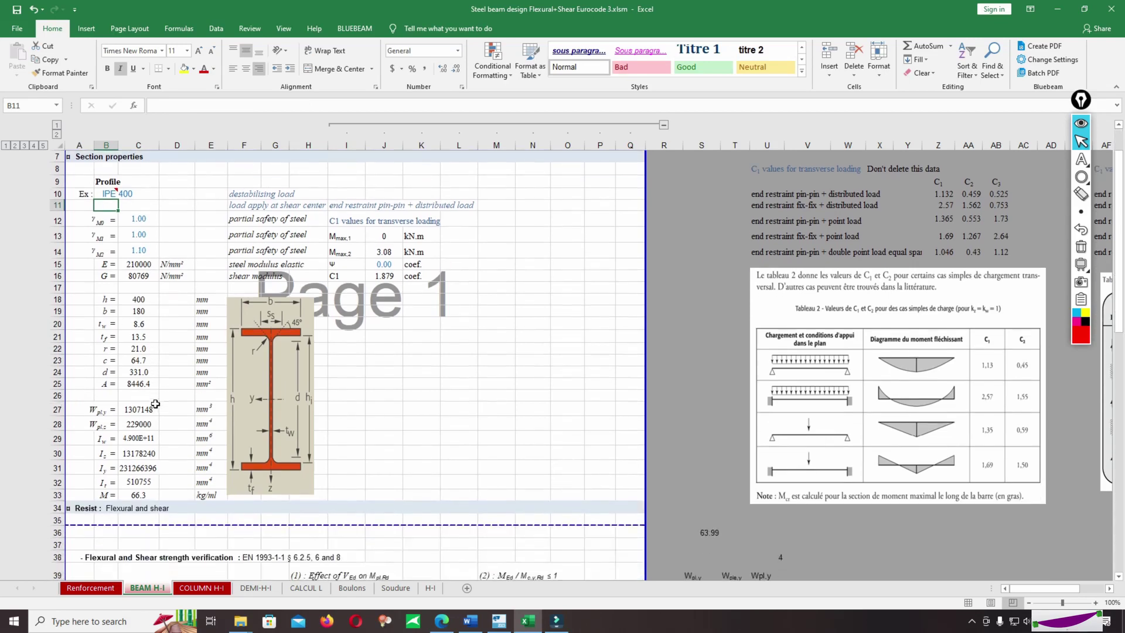
scroll(144, 330, up, 2)
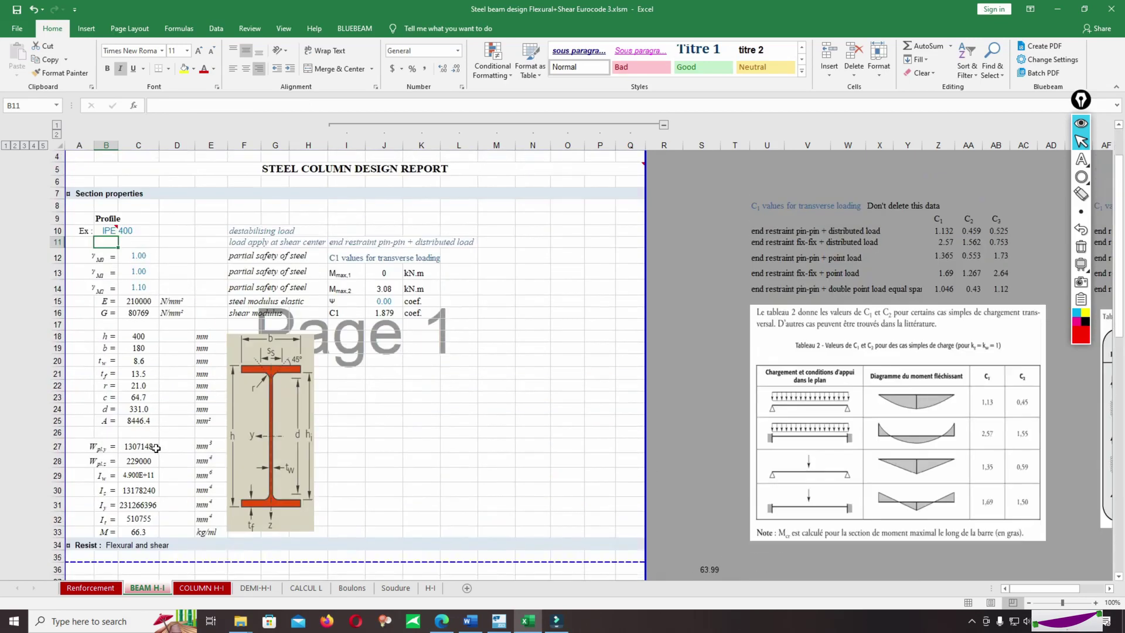
Set the profile in cell B10 back to IPE 200.
click(106, 270)
click(184, 106)
drag(165, 109, 171, 111)
text(20)
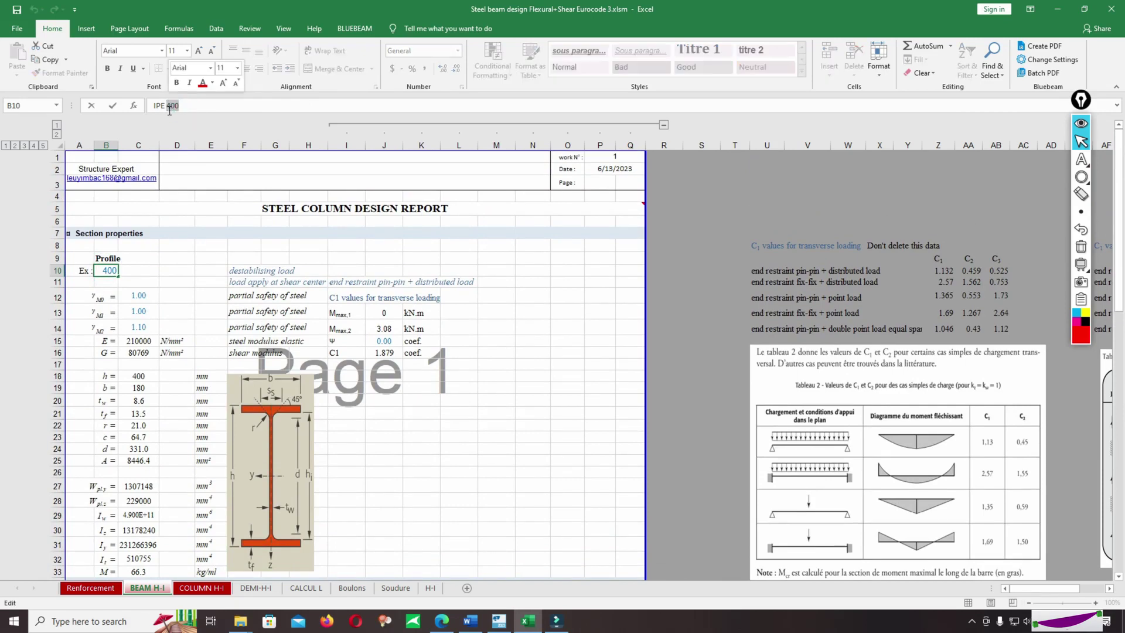
key(Return)
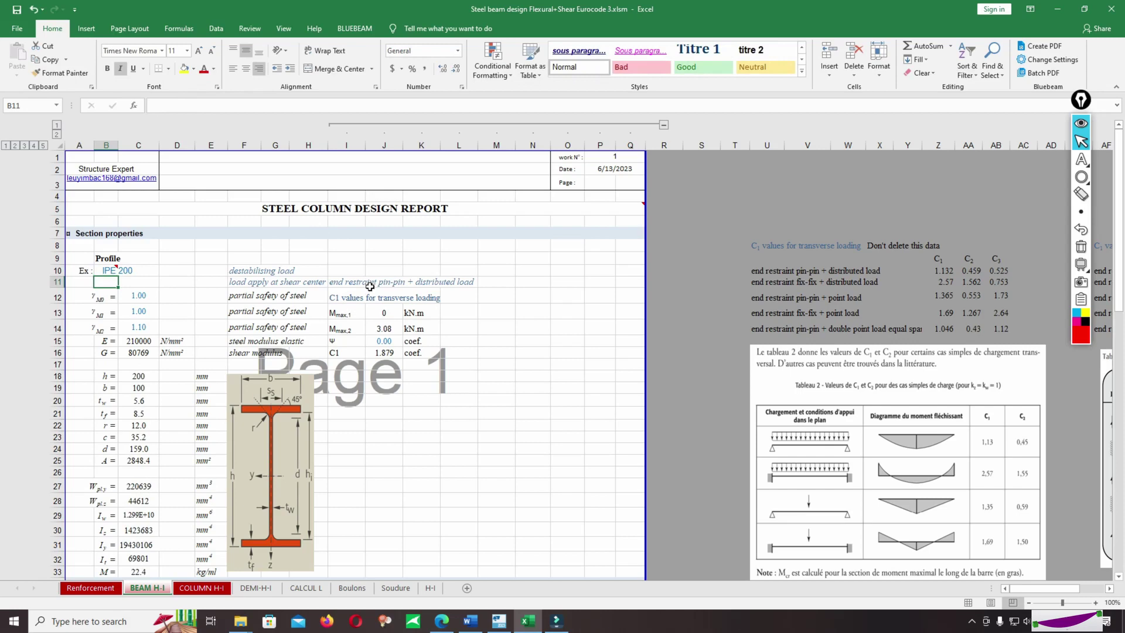
Check the yield strength and design moment in the flexural verification, comparing the moment with the beam's envelope result in Tekla Structural Designer.
scroll(360, 289, down, 7)
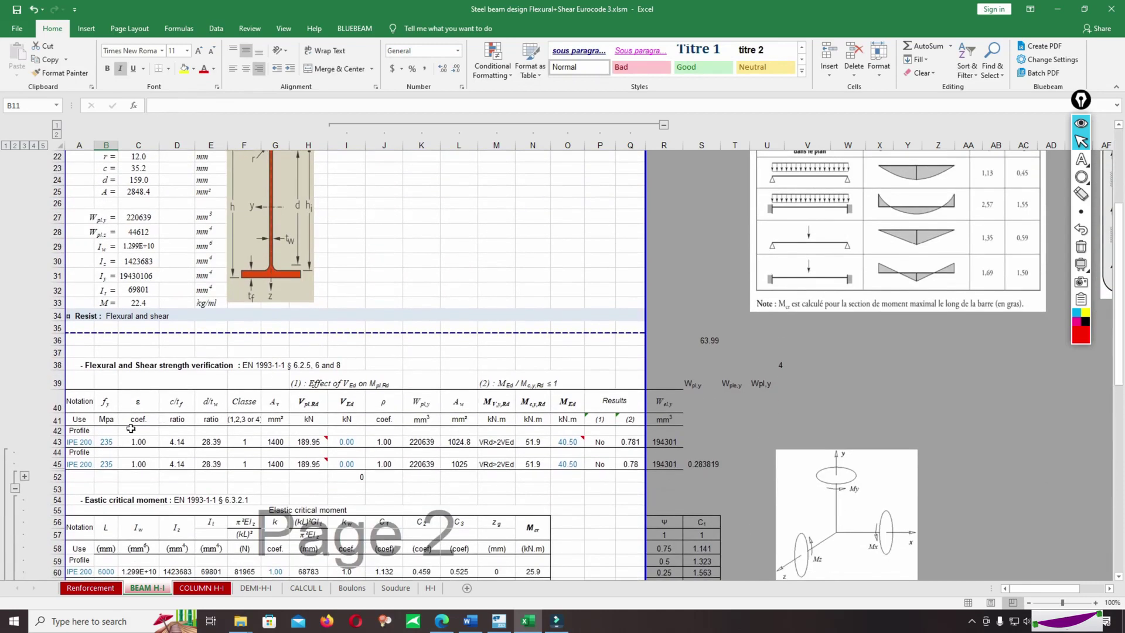
click(96, 442)
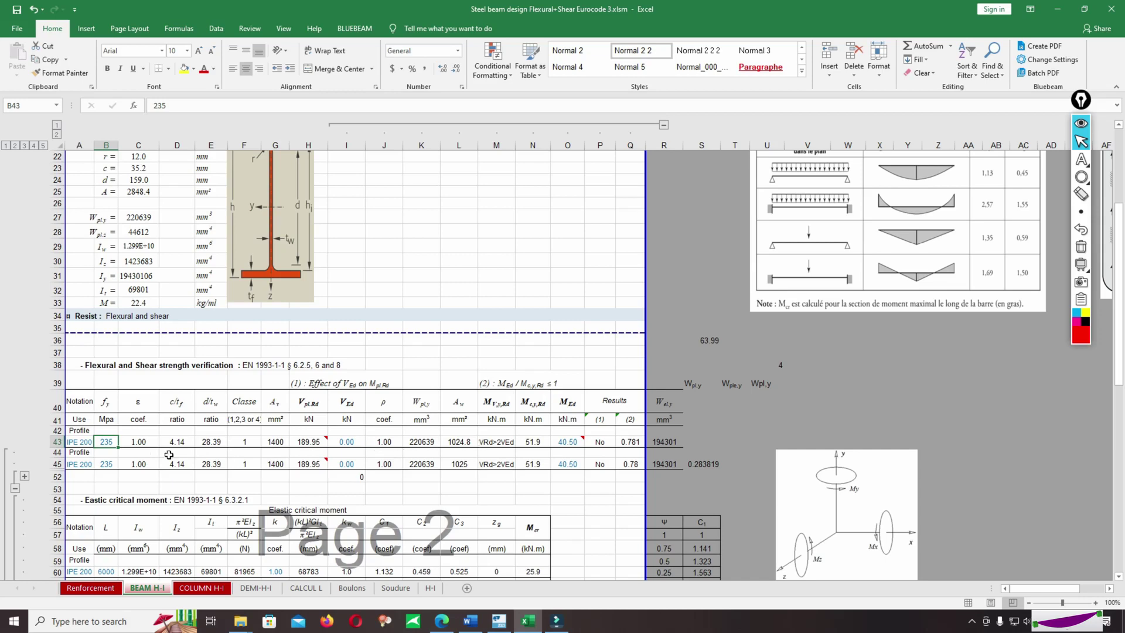
click(567, 443)
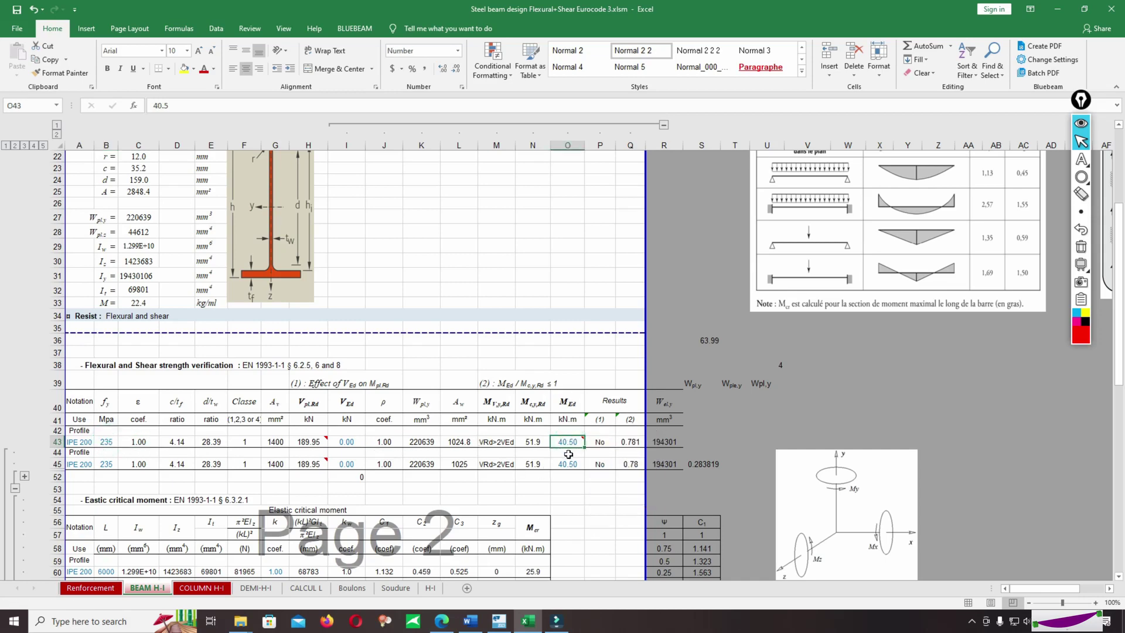
click(507, 615)
scroll(500, 361, down, 2)
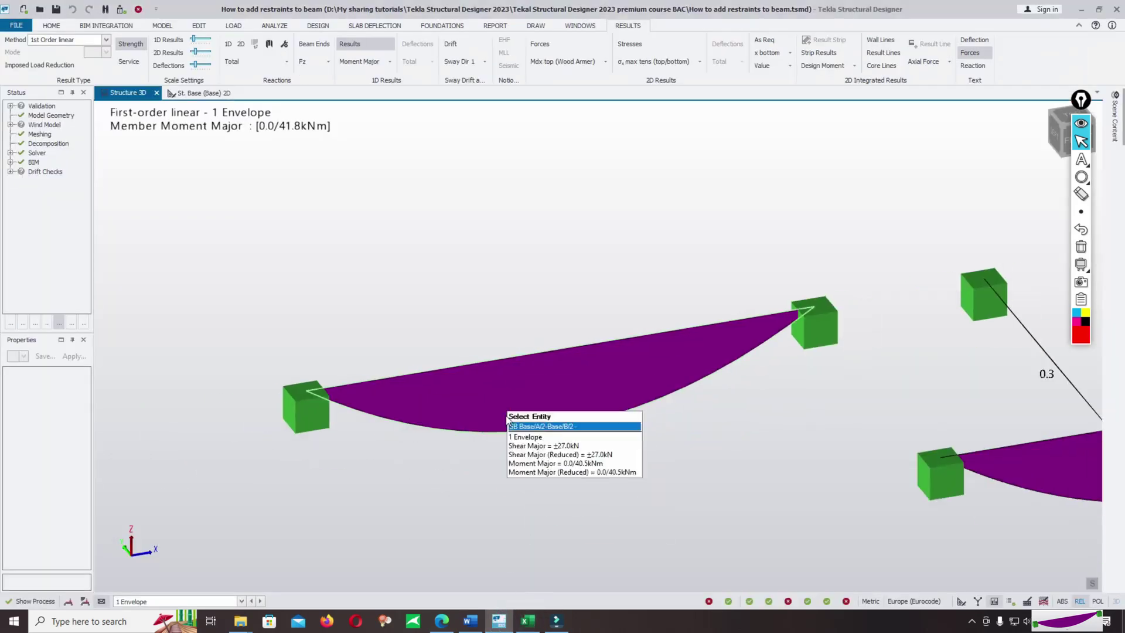
click(498, 622)
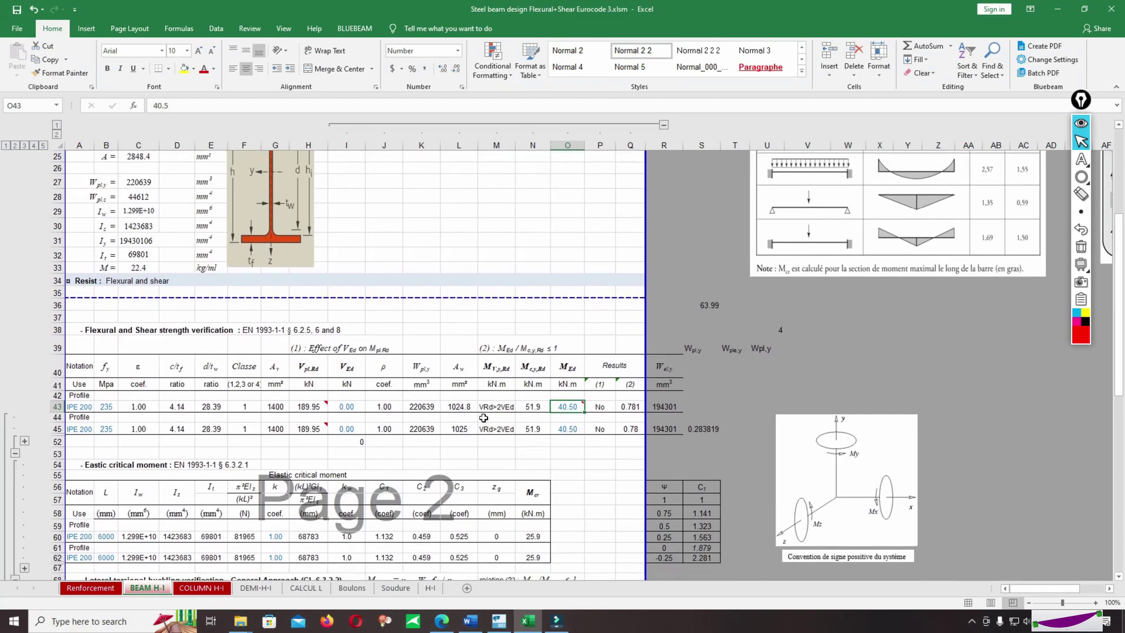
Review the beam length and k coefficient in the Excel elastic critical moment table, and continue to the lateral-torsional buckling verification.
scroll(239, 492, down, 2)
click(104, 455)
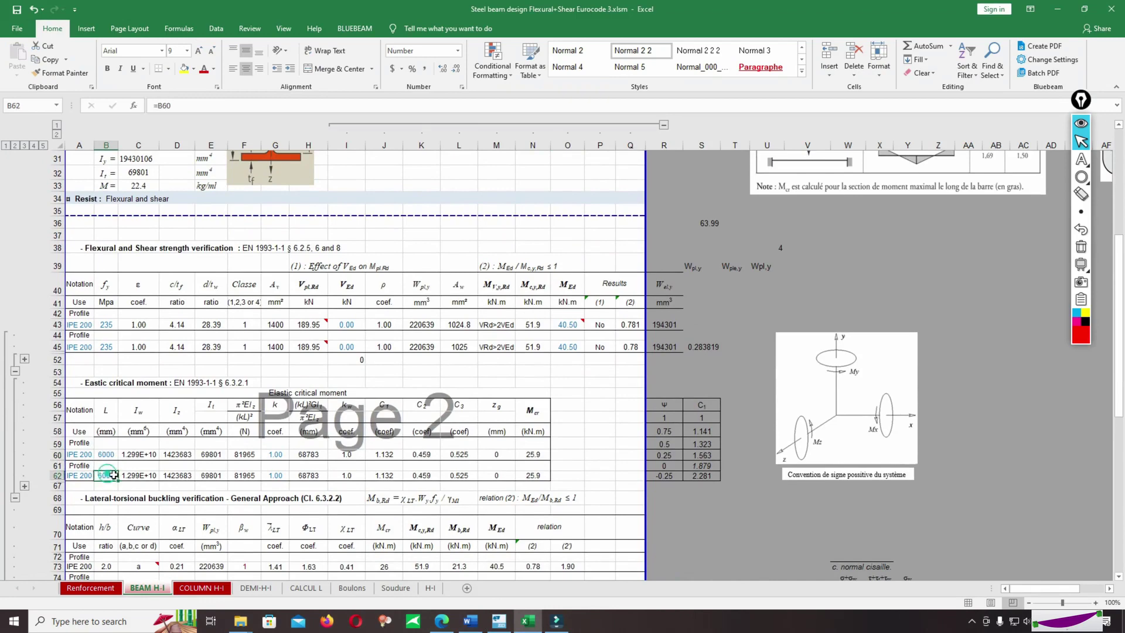
click(277, 409)
click(273, 455)
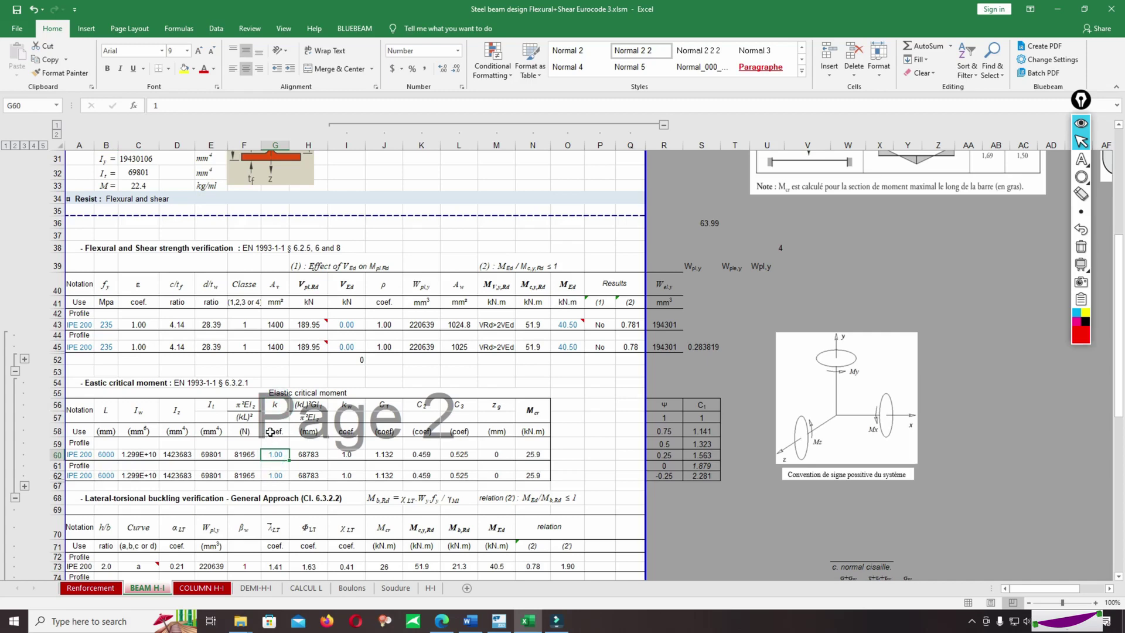
click(277, 476)
key(Up)
key(Up)
scroll(559, 444, down, 2)
scroll(559, 443, down, 2)
Switch to Tekla Structural Designer and show the design status and static utilization ratio of the standalone beam.
mouse_move(501, 613)
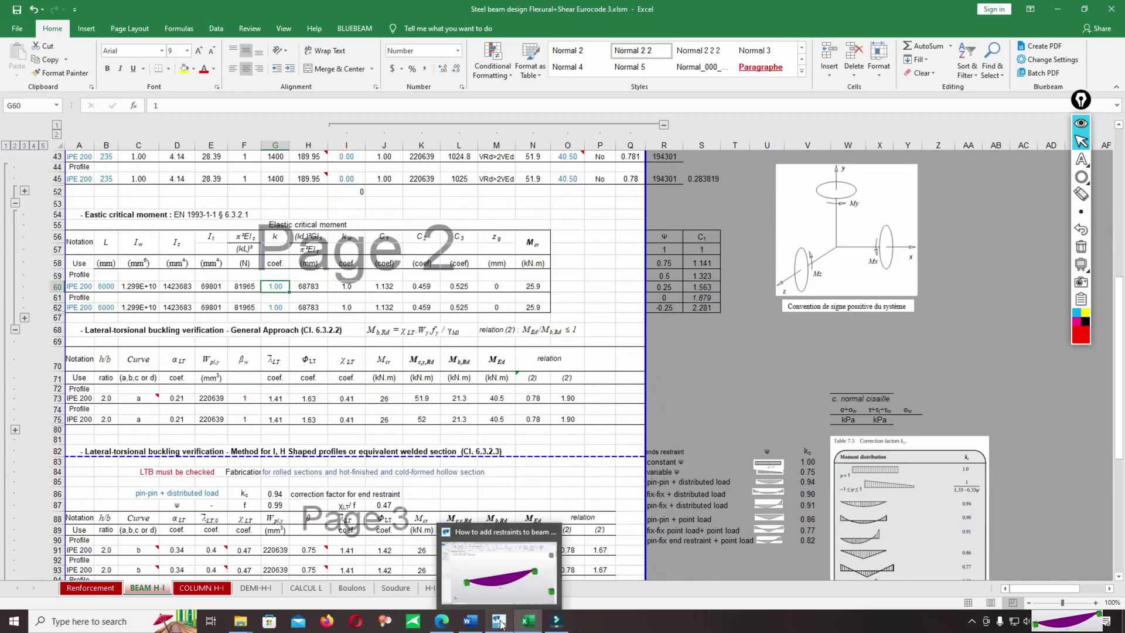
mouse_move(499, 557)
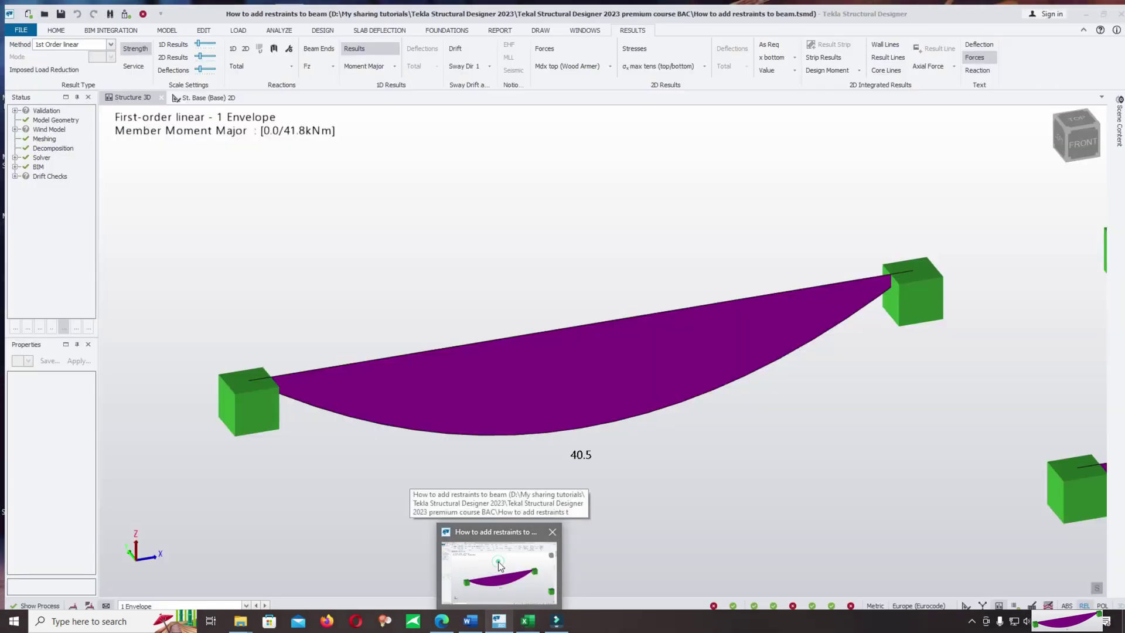
click(500, 562)
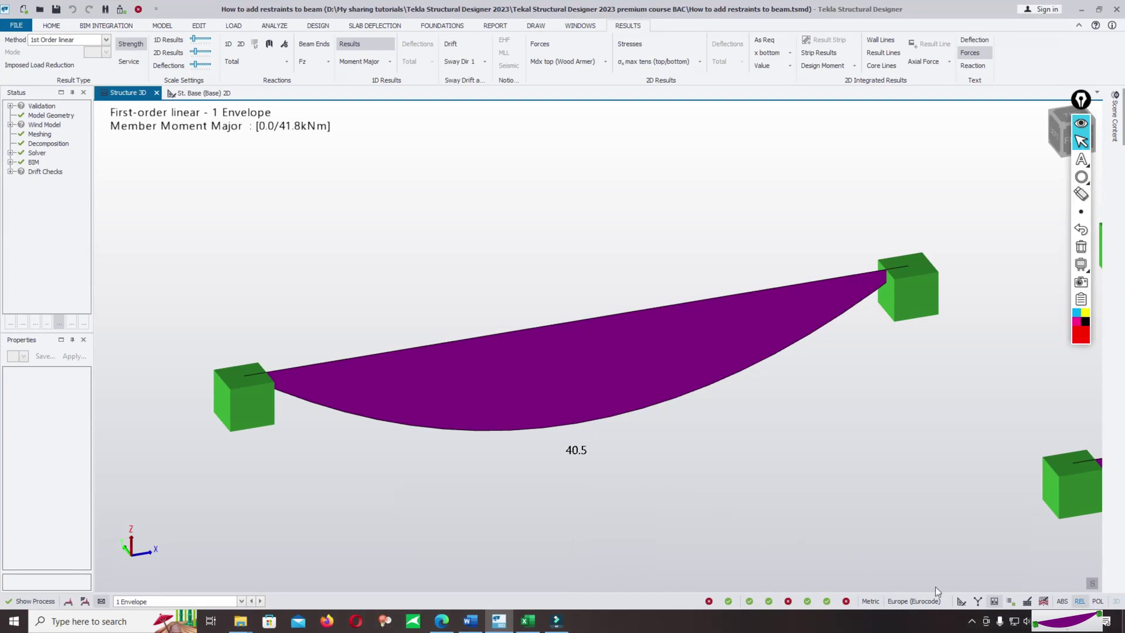
click(1017, 601)
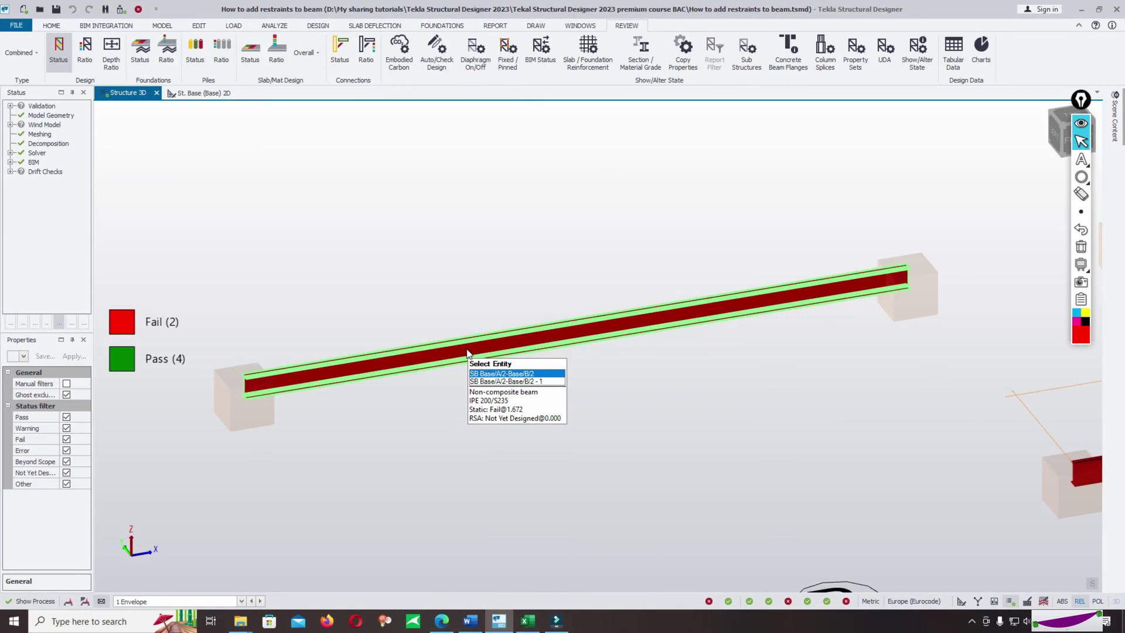
Switch back to Excel and examine the lateral-torsional buckling ratio in P91 against the general approach results.
mouse_move(527, 621)
click(527, 556)
scroll(473, 407, down, 2)
click(600, 387)
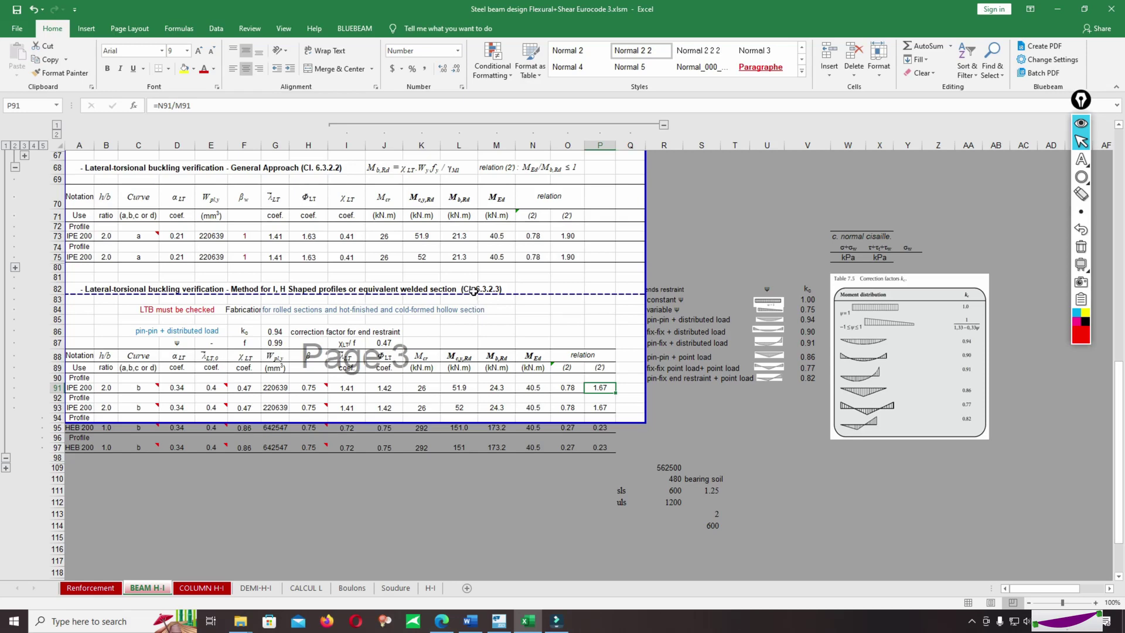
scroll(487, 324, up, 4)
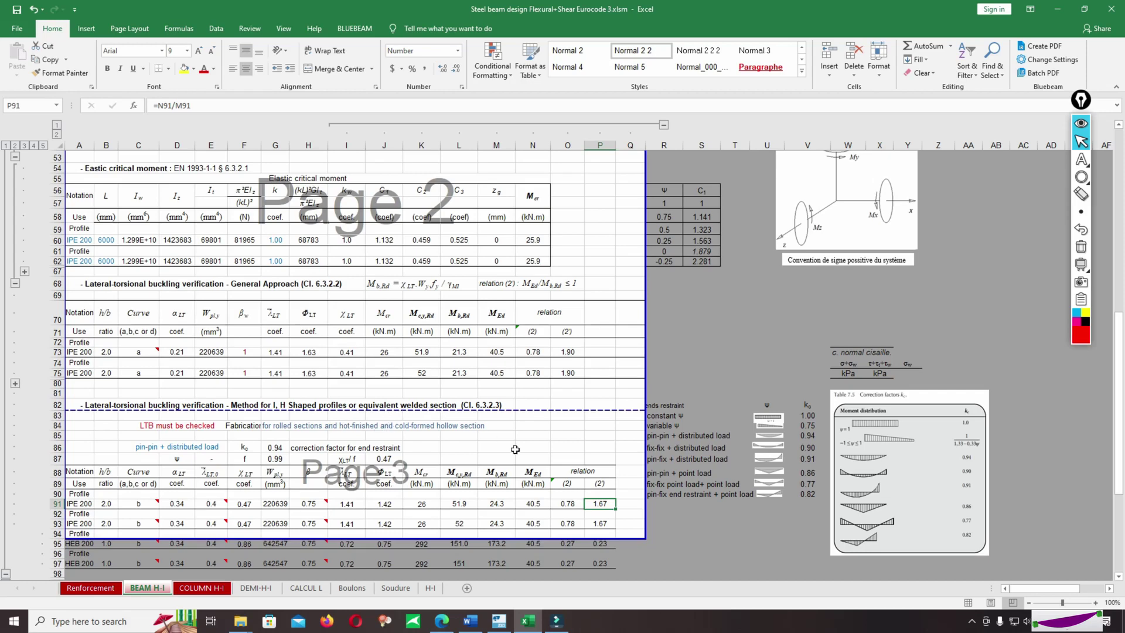
scroll(503, 441, down, 1)
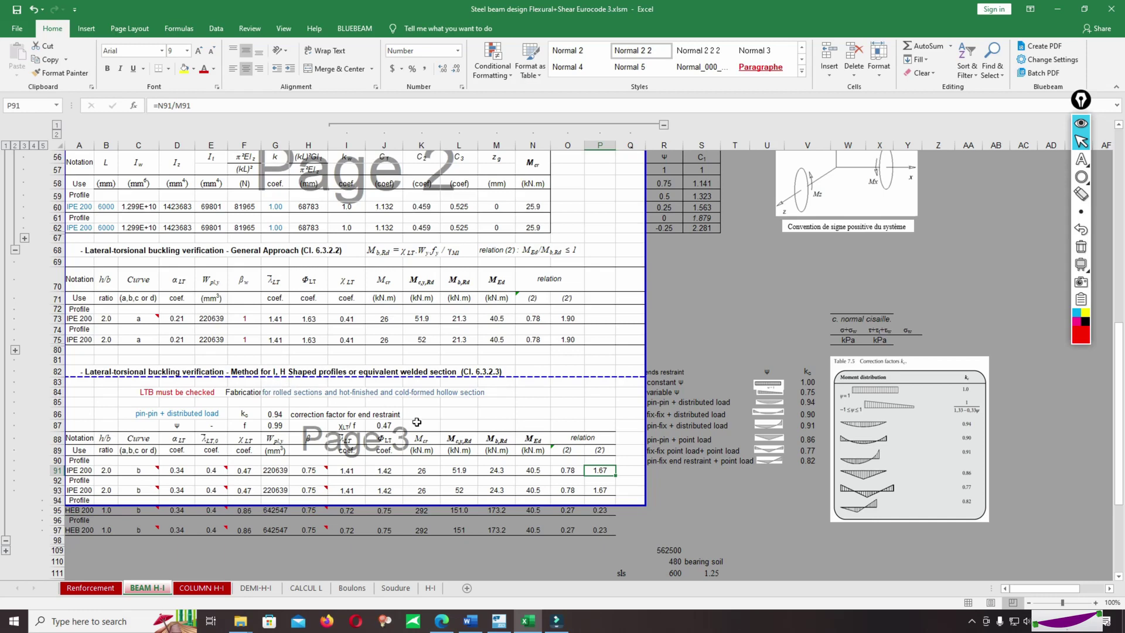
Review the Excel lateral-torsional buckling tables, then switch to Tekla Structural Designer and check the standalone beam to show its results summary.
scroll(293, 387, up, 1)
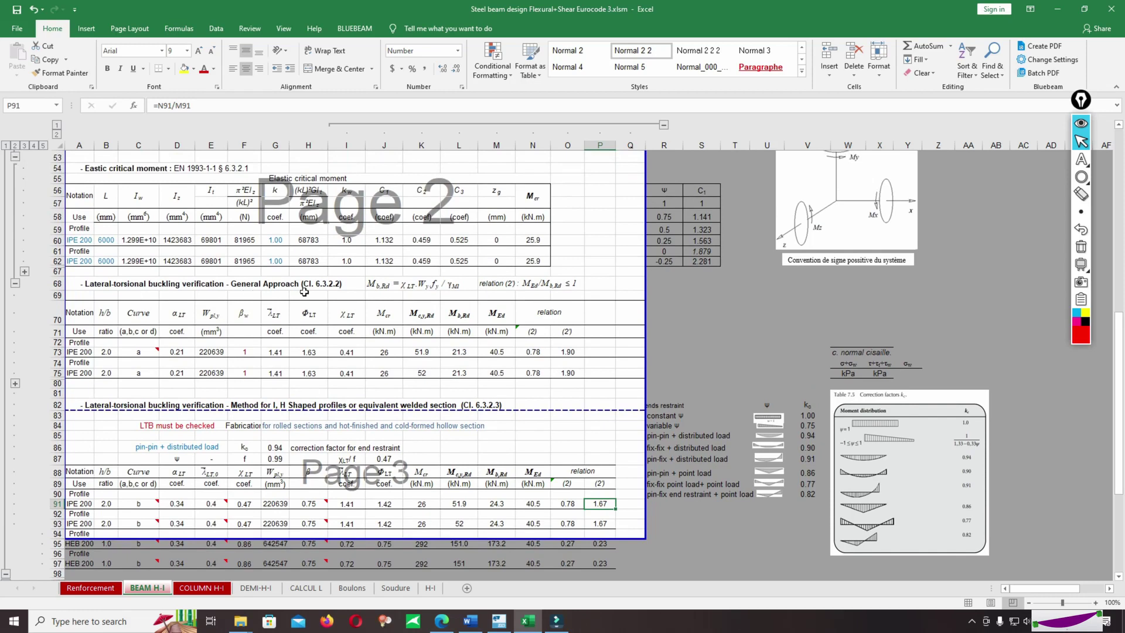
scroll(580, 432, down, 1)
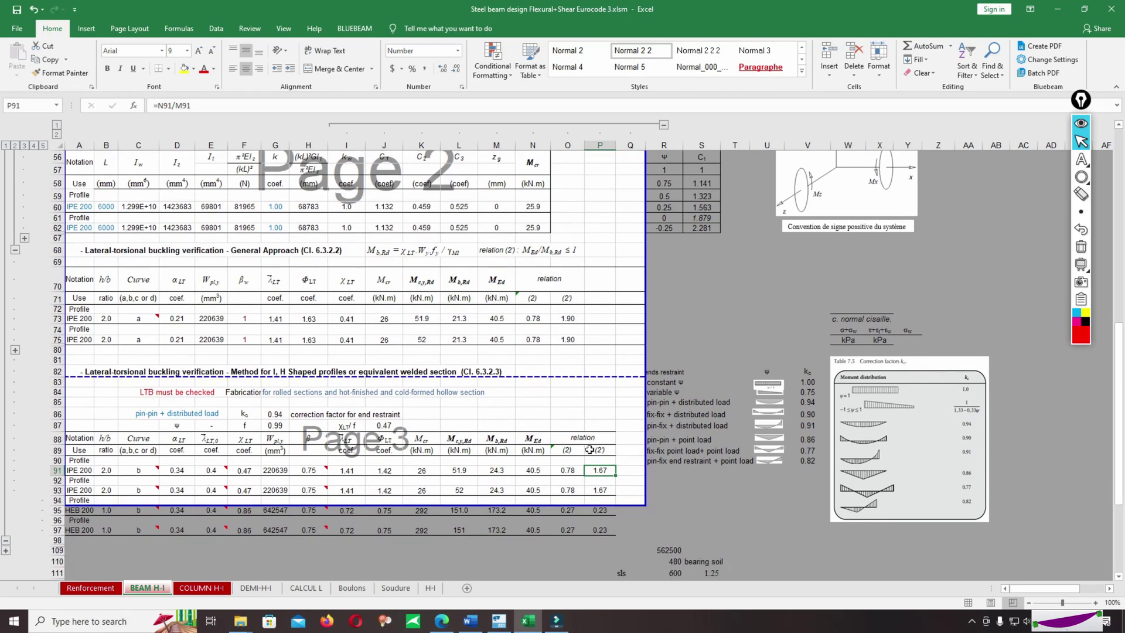
scroll(596, 490, up, 1)
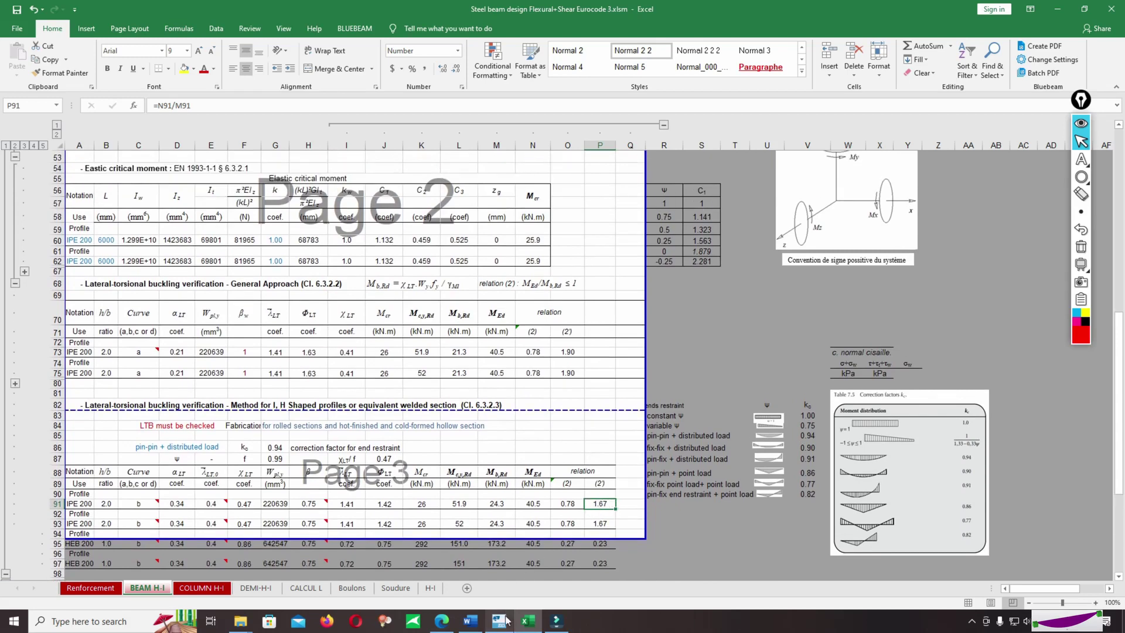
key(alt+Tab)
right_click(567, 345)
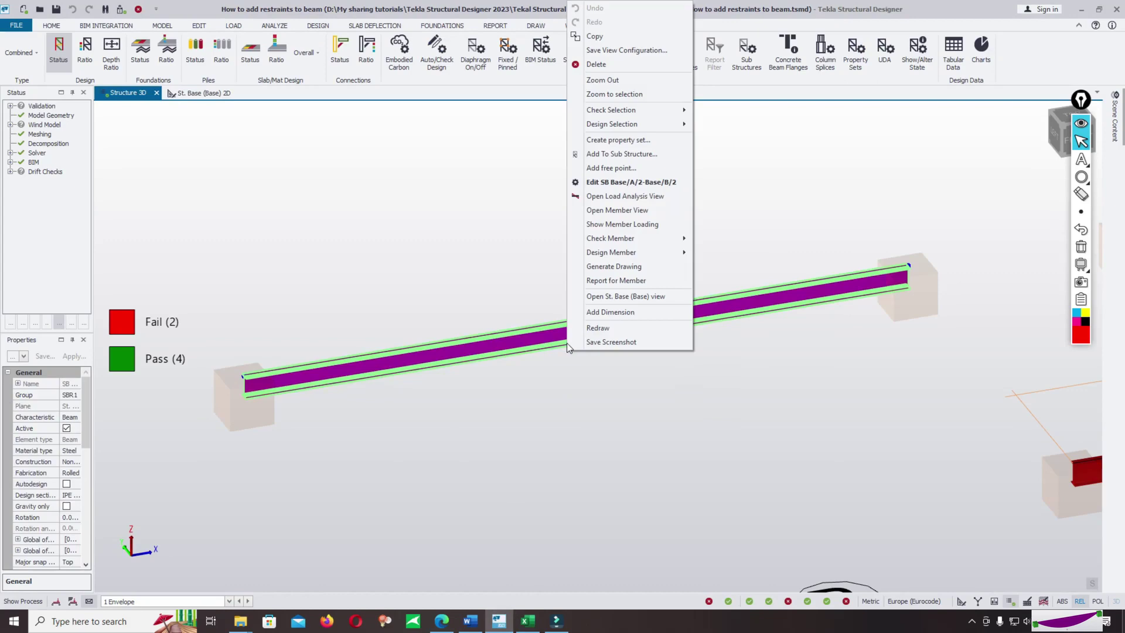
click(641, 239)
click(722, 240)
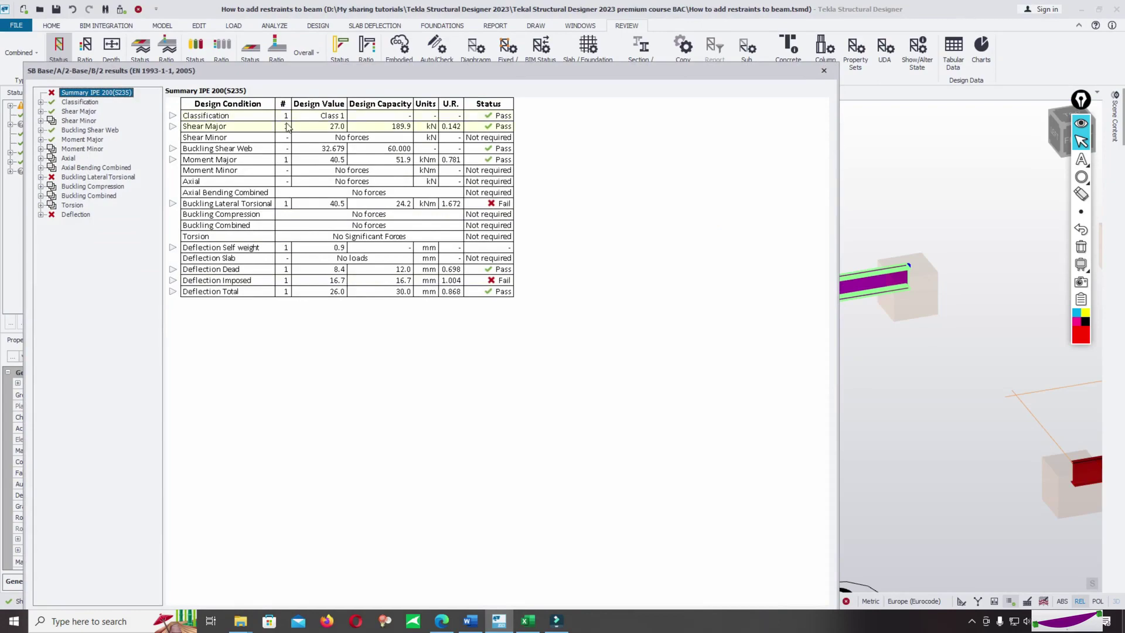
Bring Excel beside the beam's results summary and check the section class in F43 against the Tekla classification.
click(527, 620)
drag(761, 9, 919, 170)
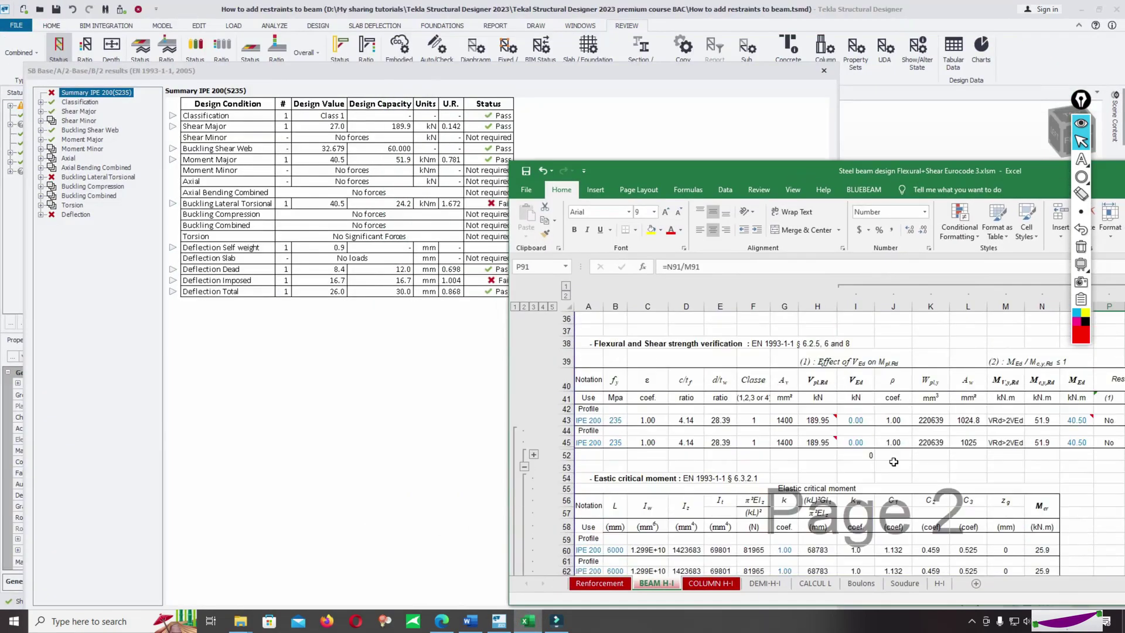
scroll(894, 462, up, 1)
click(754, 457)
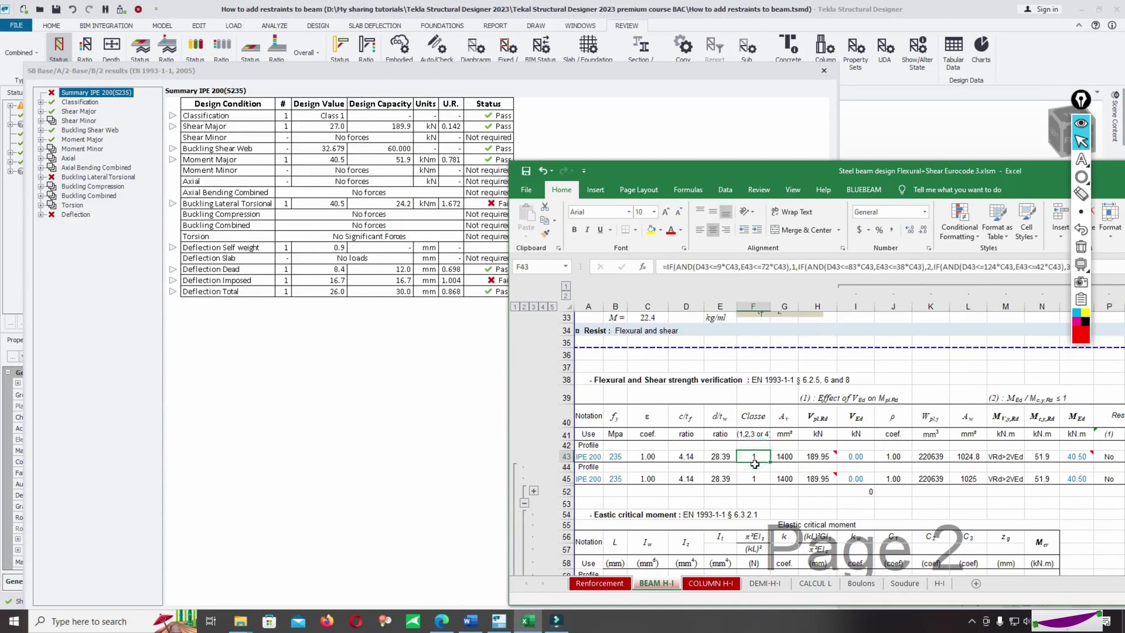
click(756, 459)
Set the design shear force VEd in I43 to 27.0 and link I45 to it with =I43.
click(856, 456)
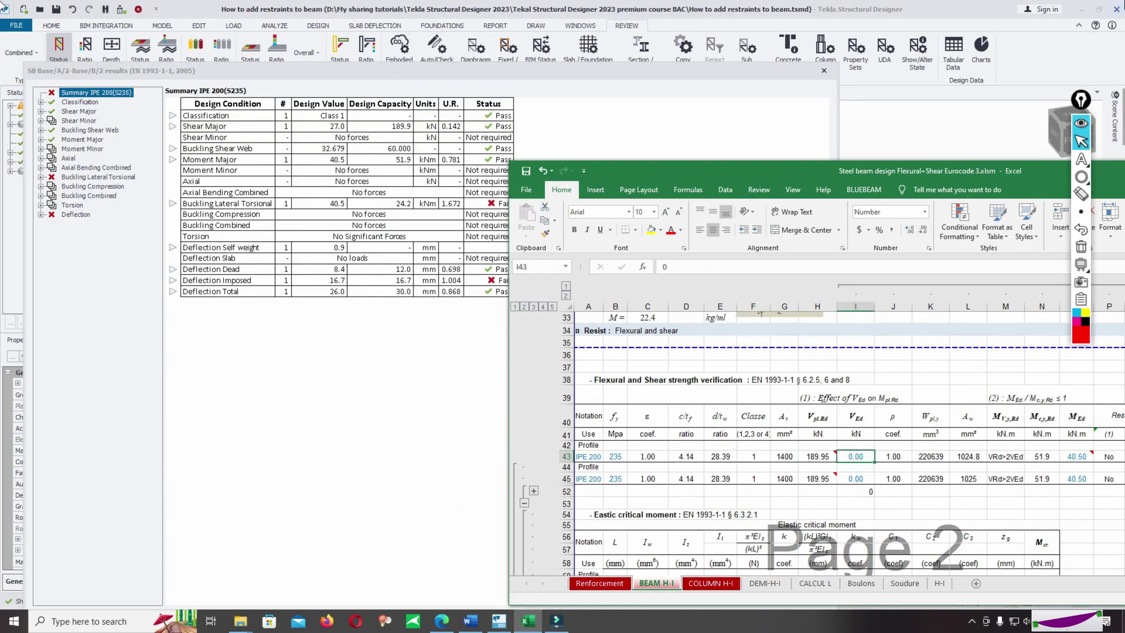
text(27.)
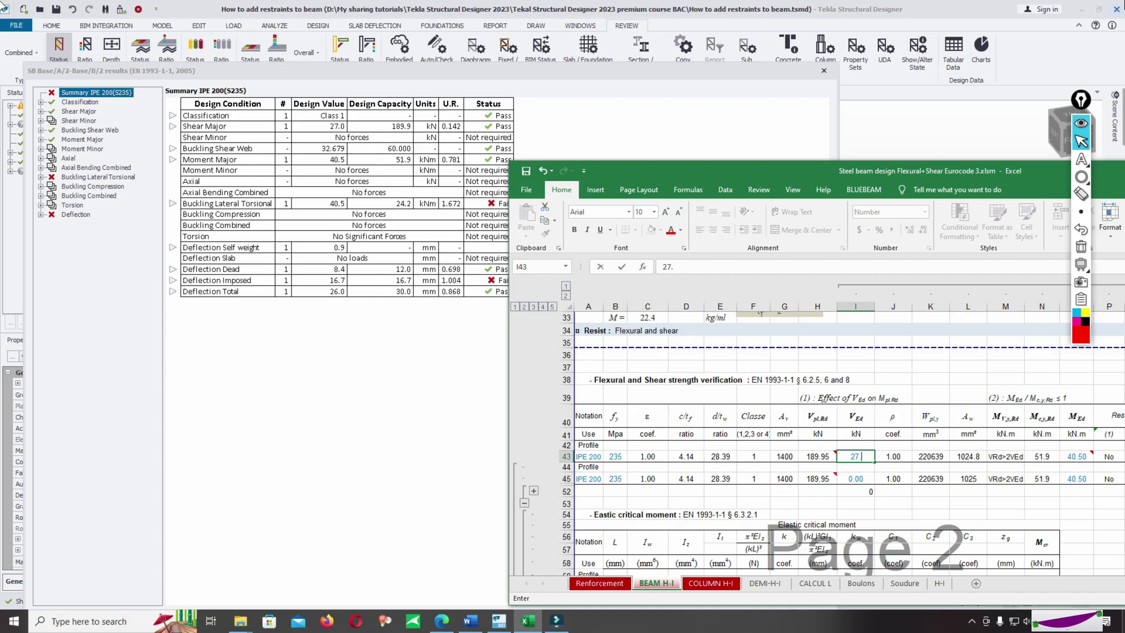
text(0)
click(932, 492)
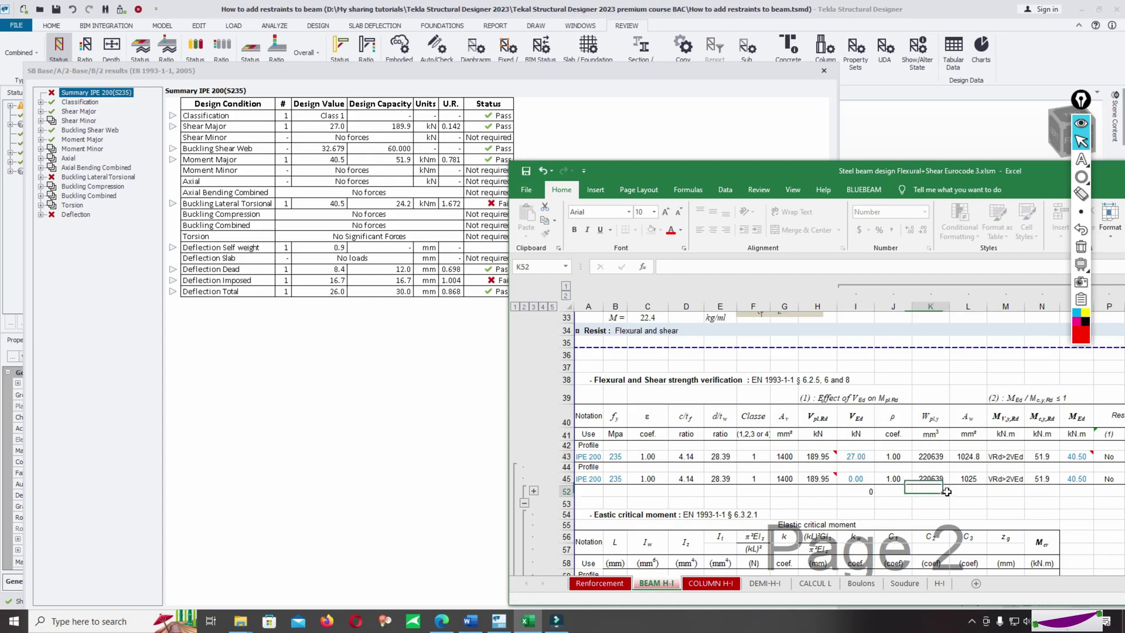
click(856, 458)
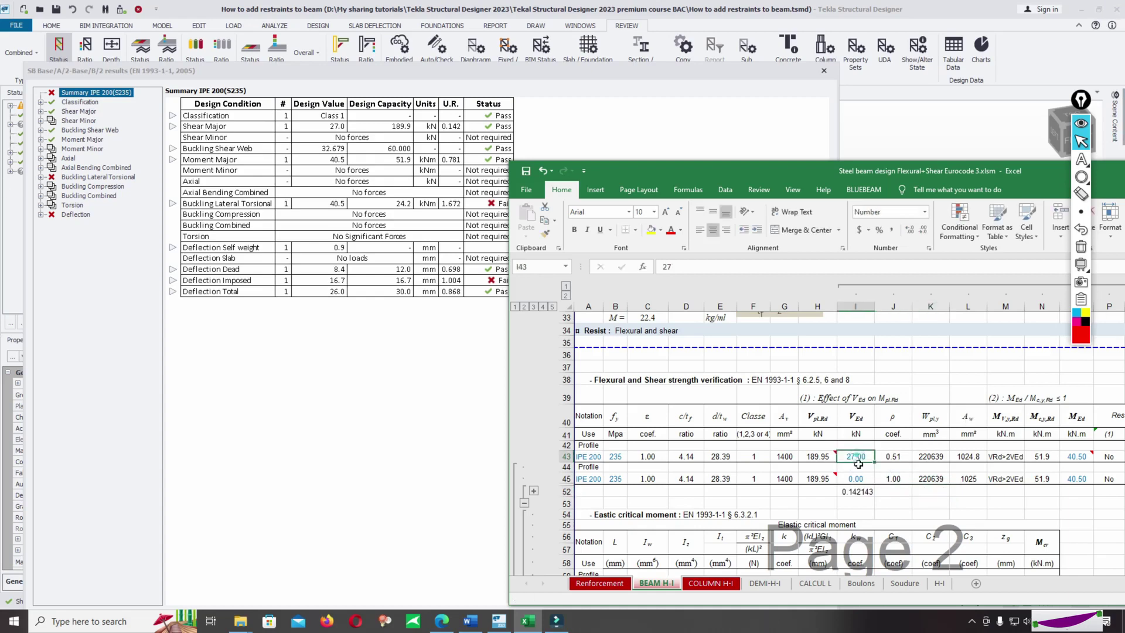
click(857, 479)
text(=)
click(865, 455)
key(Return)
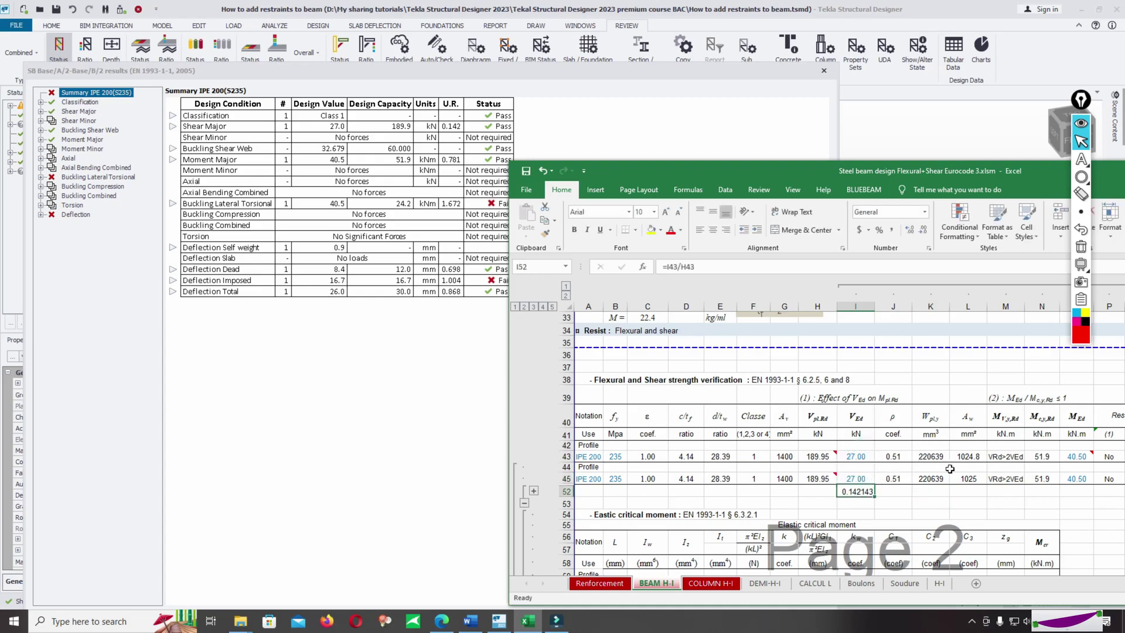
Compare the moment resistance in N43 and the shear resistance in H43 with the major-axis capacities in the beam's results summary.
click(1044, 457)
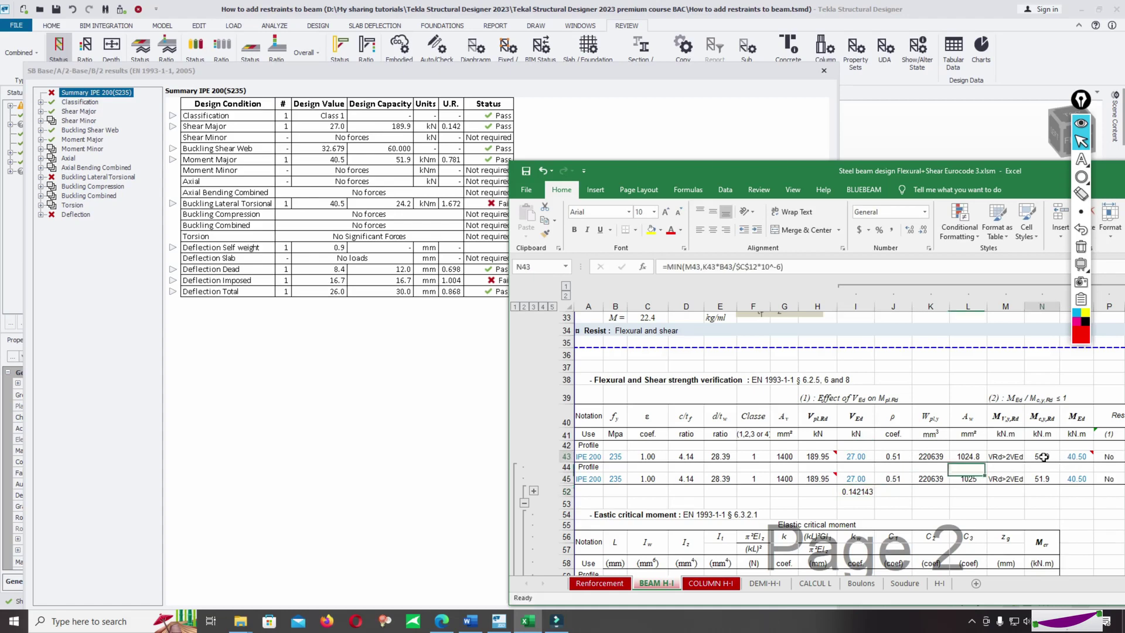
drag(921, 170, 867, 143)
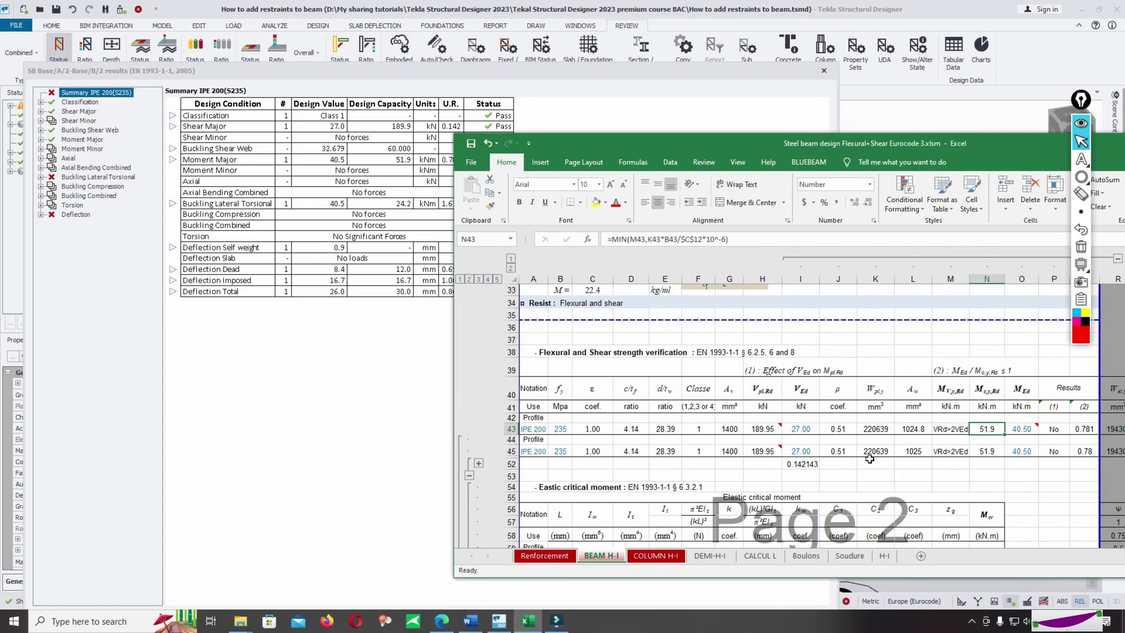
click(762, 429)
drag(590, 148, 645, 114)
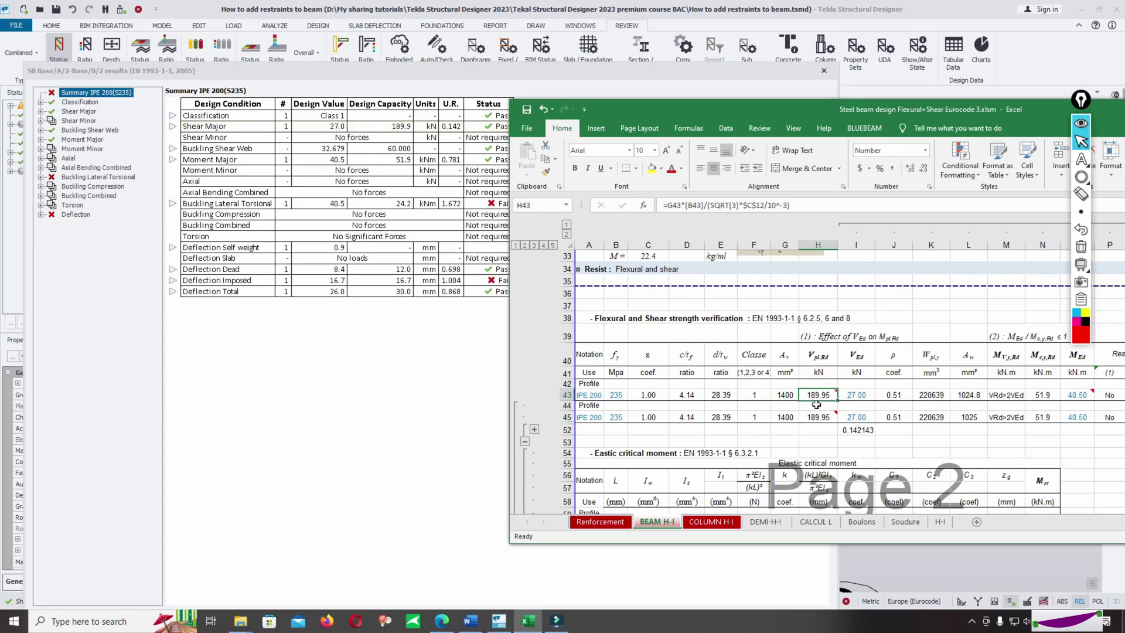
mouse_move(822, 397)
click(1040, 395)
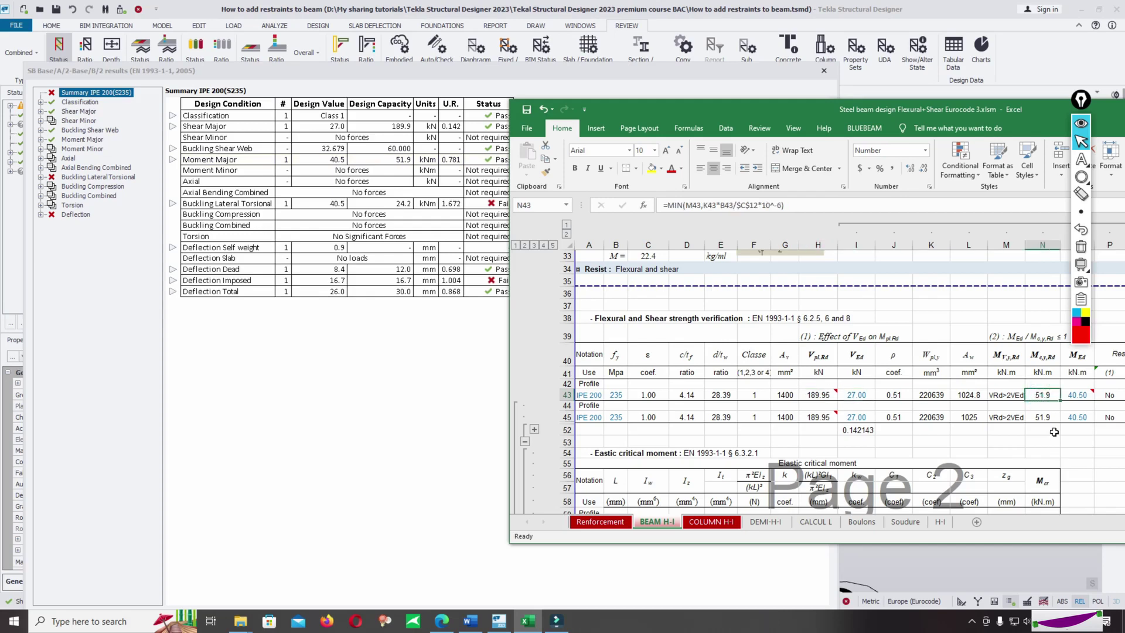
click(1042, 395)
Review the beam length in B60 and the k coefficient in G60 of the elastic critical moment table.
drag(879, 110, 879, 62)
scroll(889, 337, down, 3)
scroll(889, 337, down, 1)
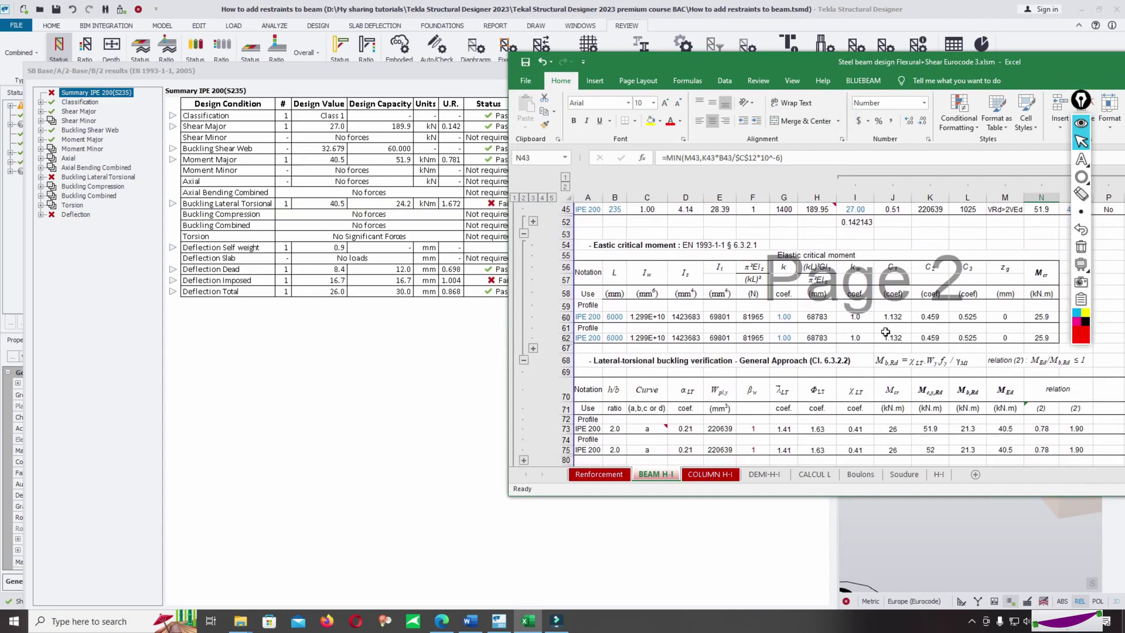
click(613, 272)
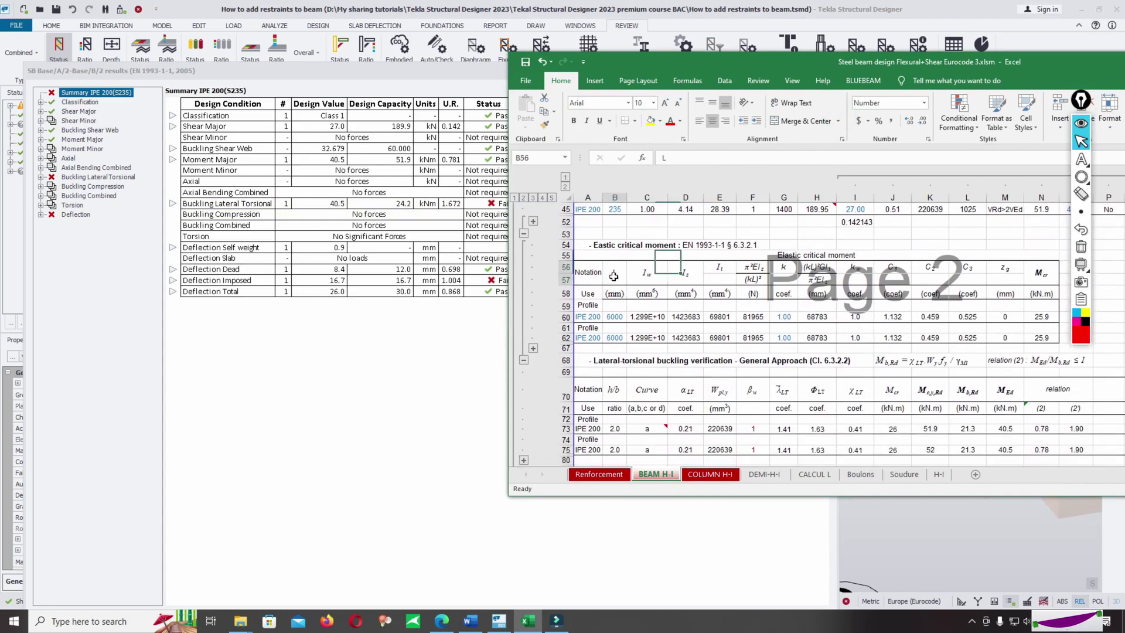
click(613, 316)
click(784, 316)
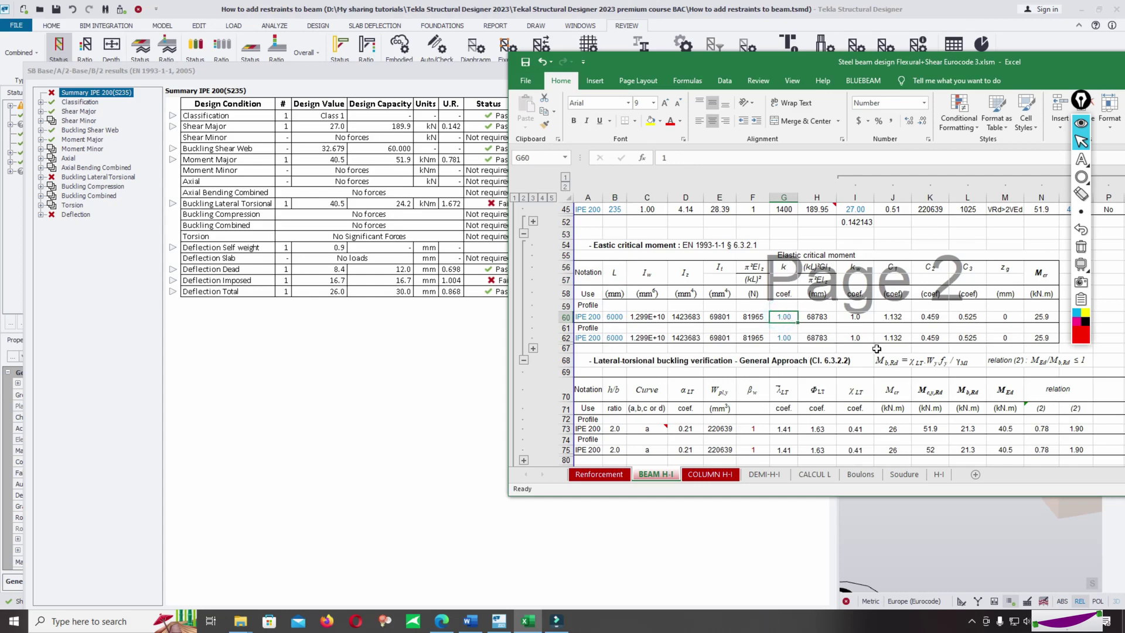
Compare the buckling moment resistance in M91, briefly shown with an extra decimal, and the ratio in P91 with Tekla's lateral-torsional buckling results.
scroll(877, 348, down, 4)
scroll(877, 347, down, 5)
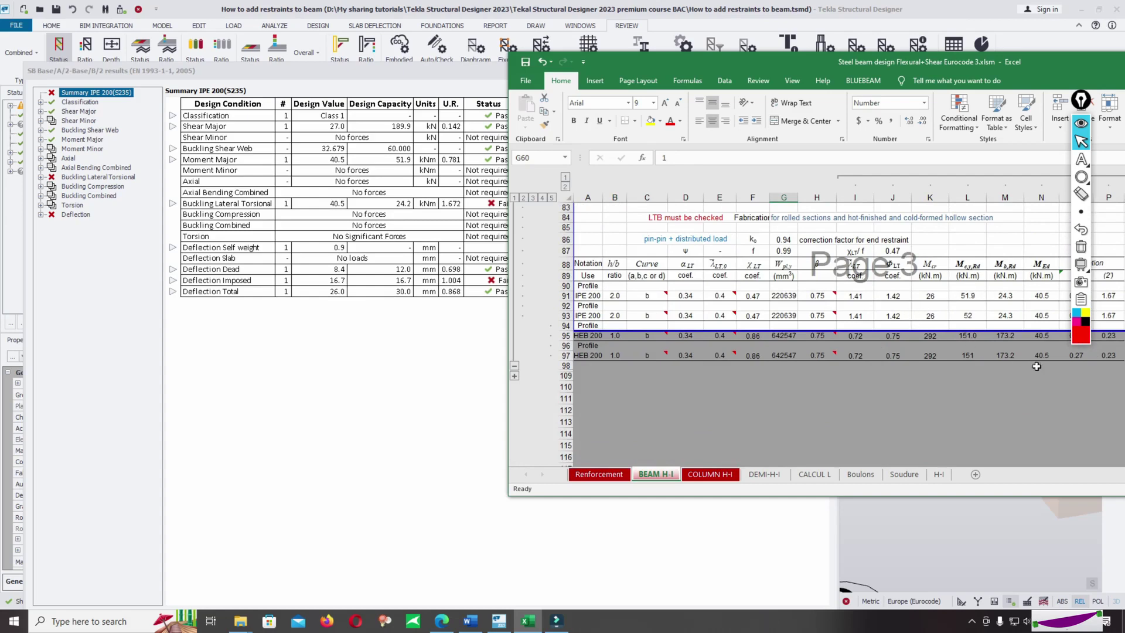
drag(851, 75, 755, 75)
scroll(1031, 368, up, 5)
scroll(1030, 367, up, 3)
scroll(1031, 368, down, 6)
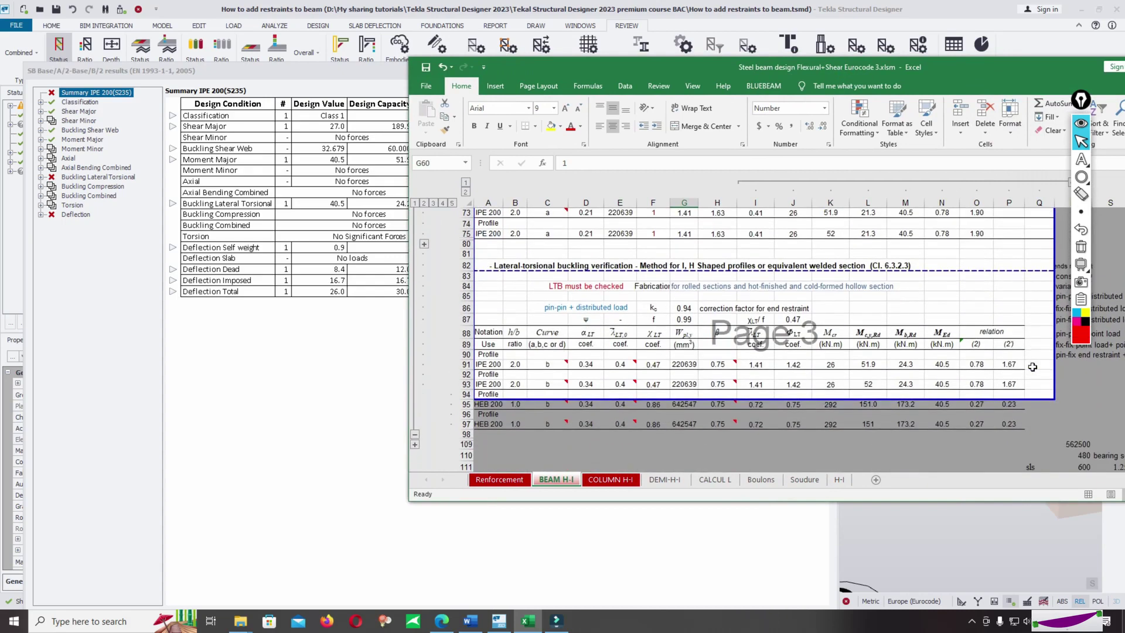
click(916, 365)
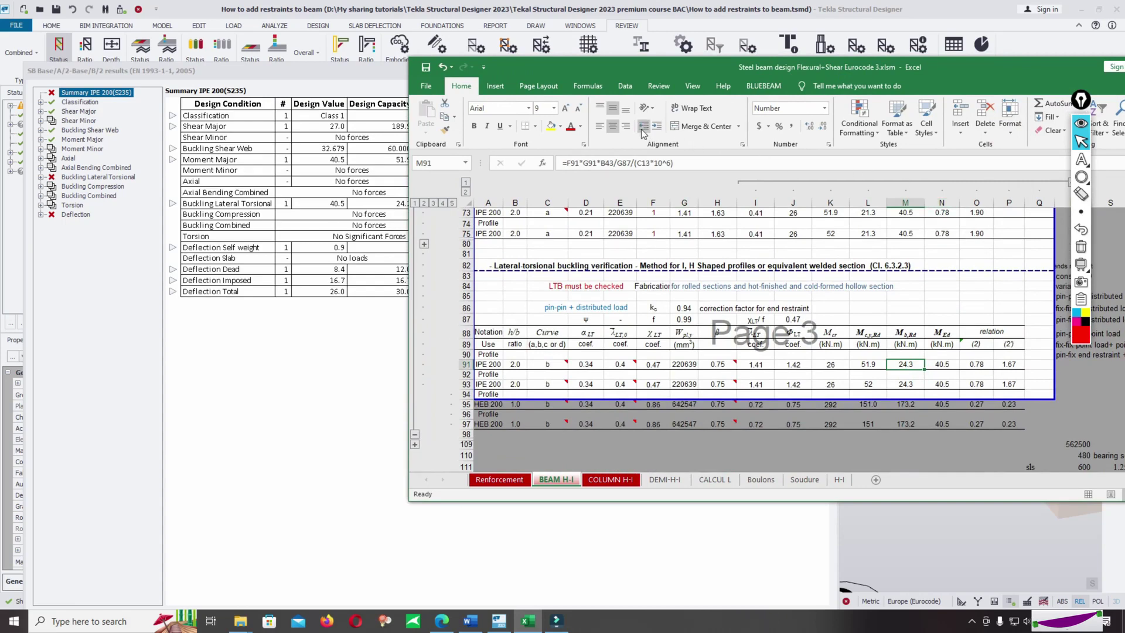
click(811, 126)
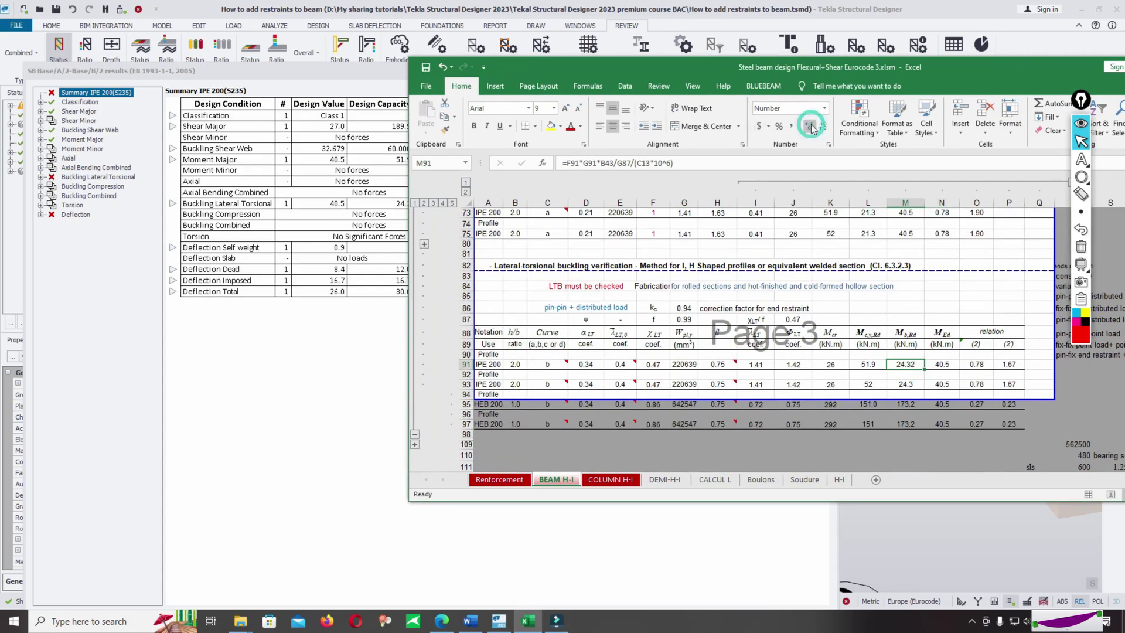
click(822, 127)
drag(733, 66, 793, 65)
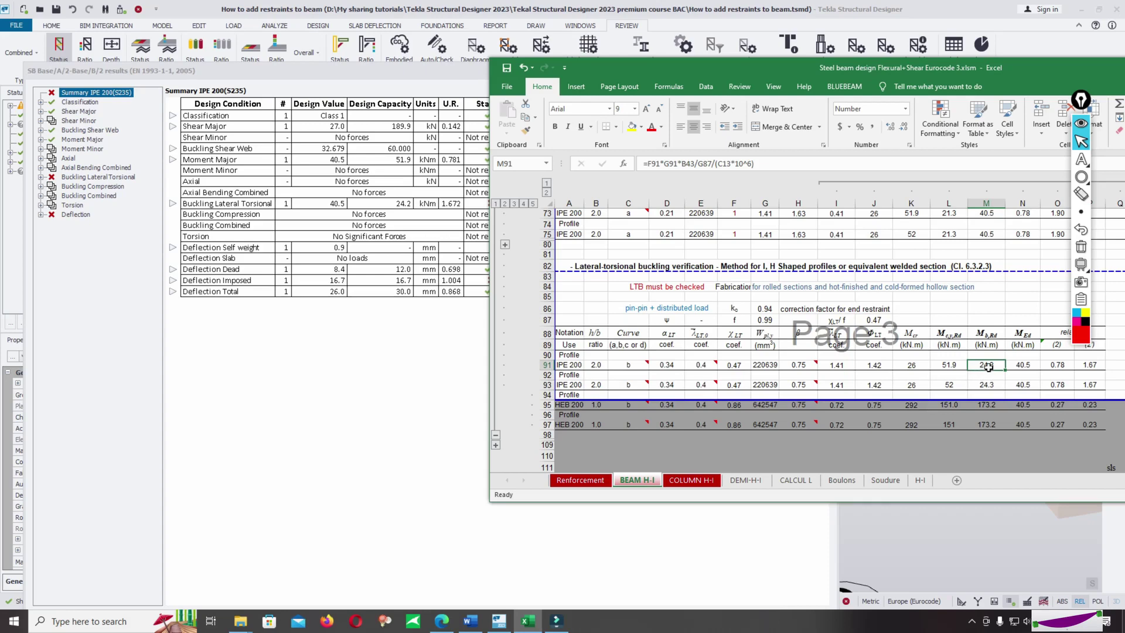
click(1091, 365)
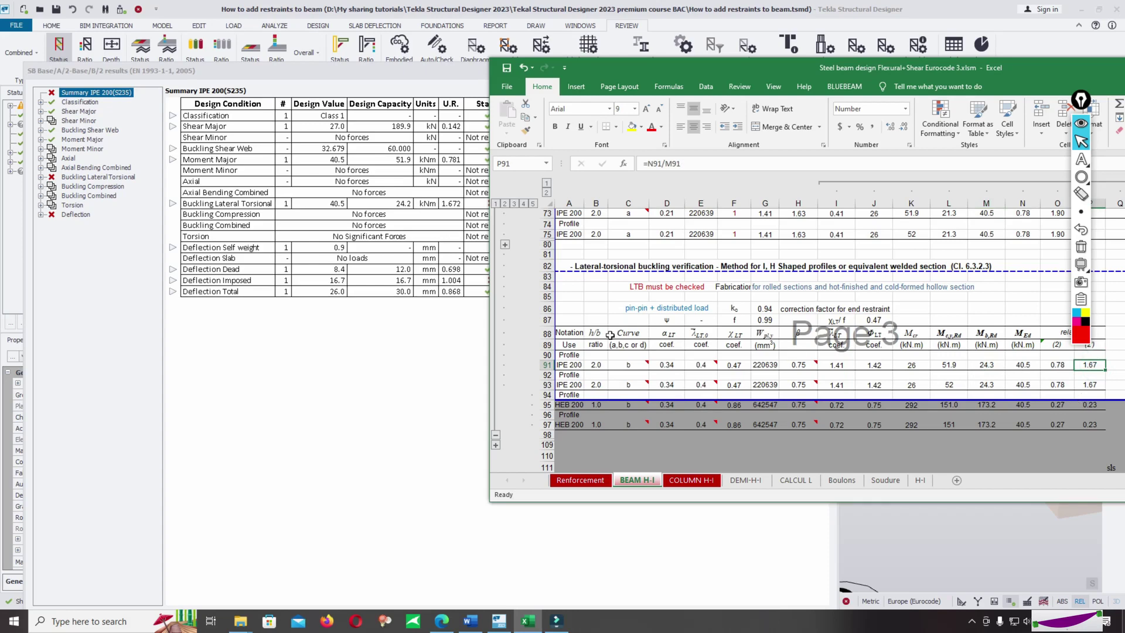
Switch to Tekla Structural Designer, close the check results and open the lateral restraints in the standalone beam's properties.
click(437, 285)
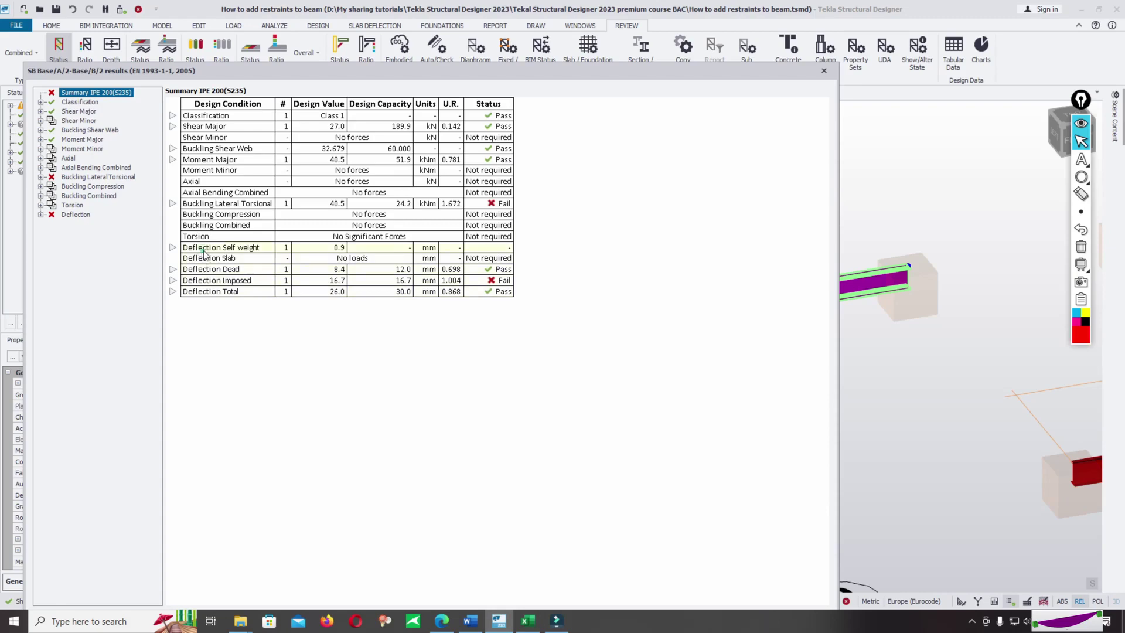
click(830, 69)
click(384, 220)
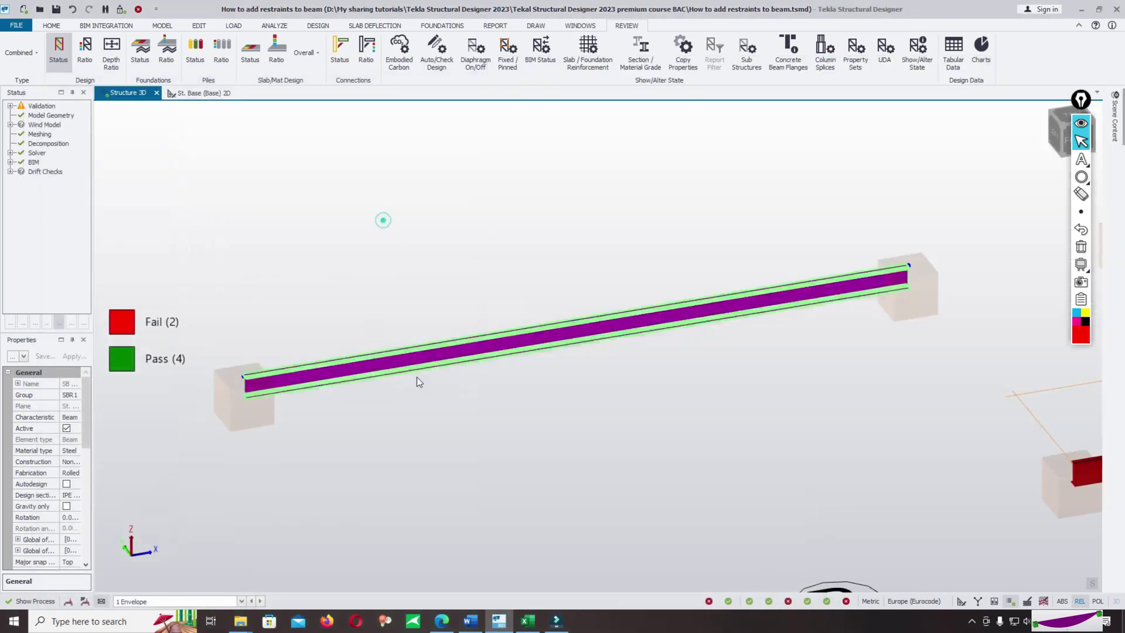
click(540, 350)
right_click(548, 330)
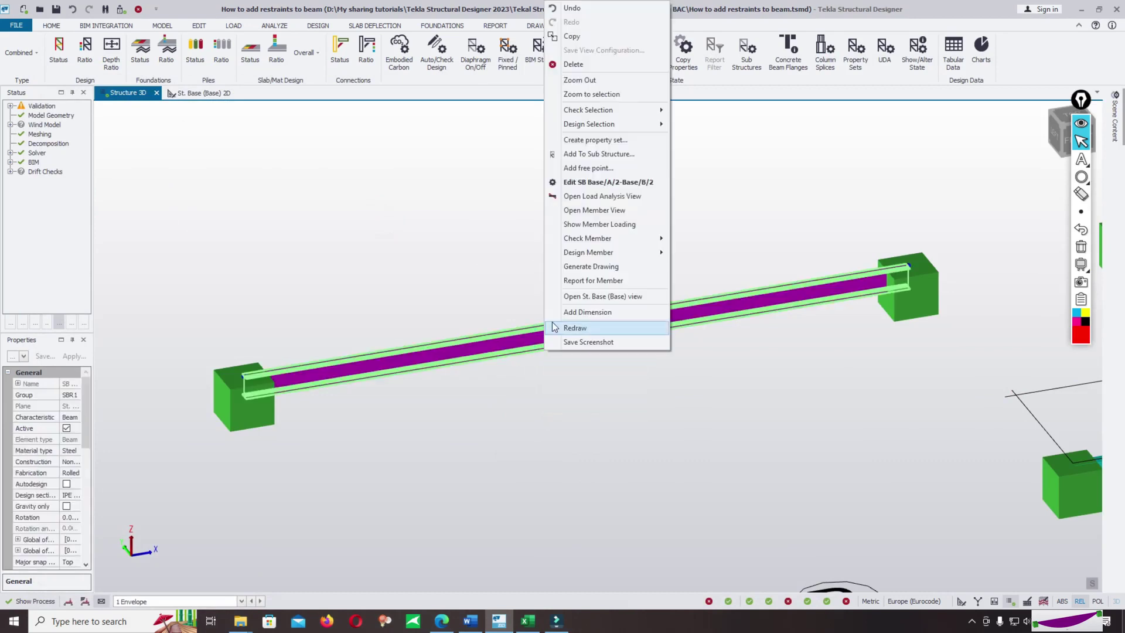
click(620, 186)
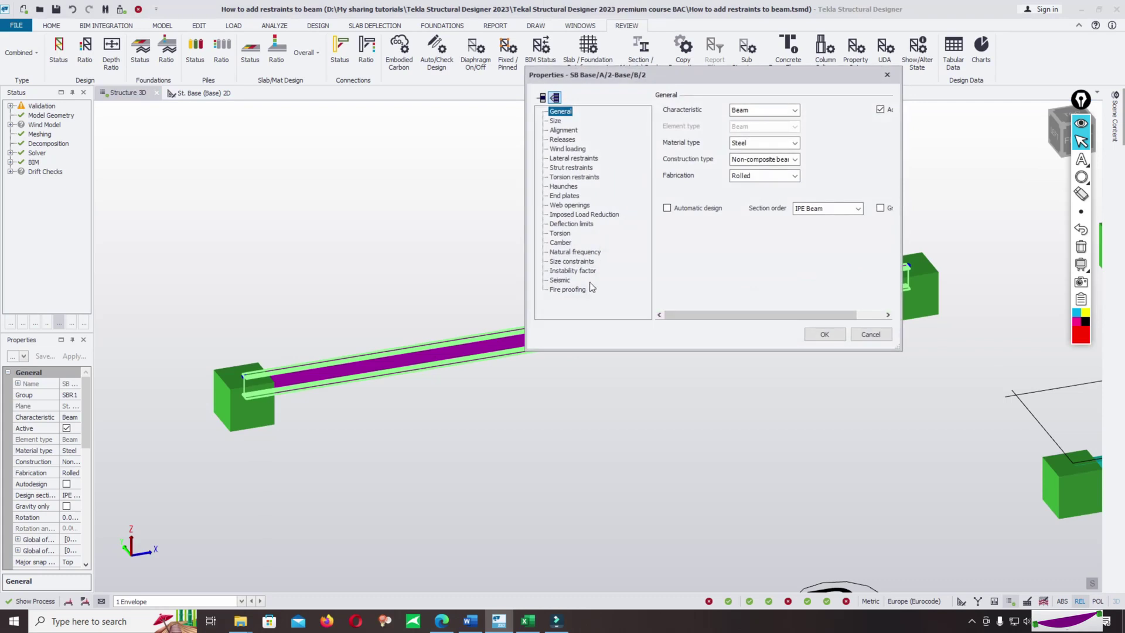
click(571, 158)
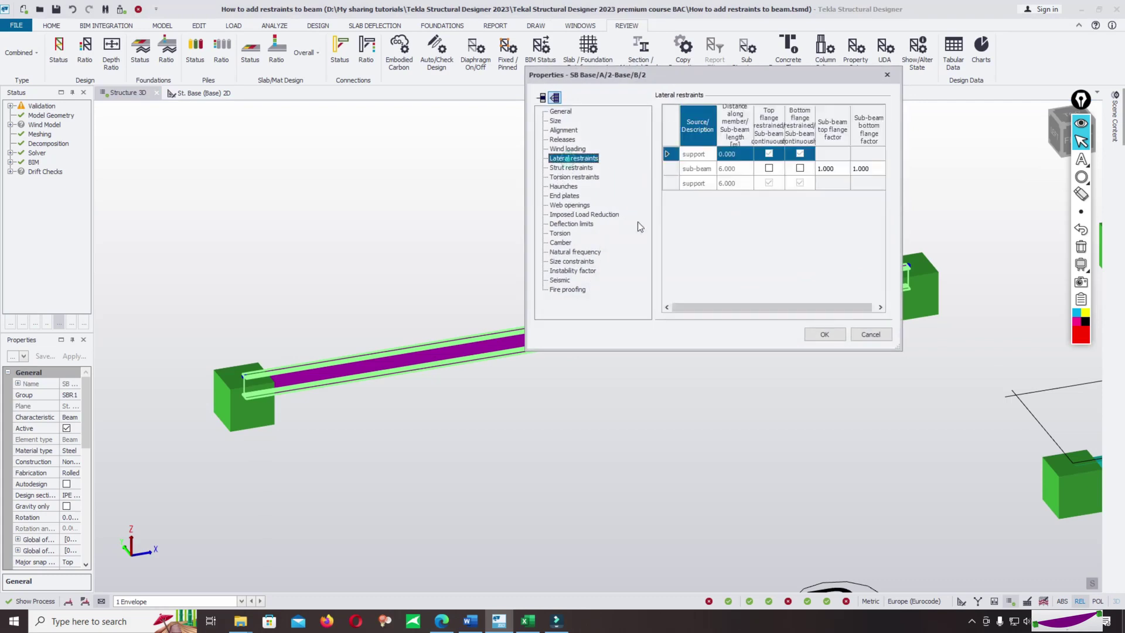
Set the sub-beam top and bottom flange factors to 0.5, accept the properties and deselect the beam.
click(827, 169)
click(836, 170)
text(.5)
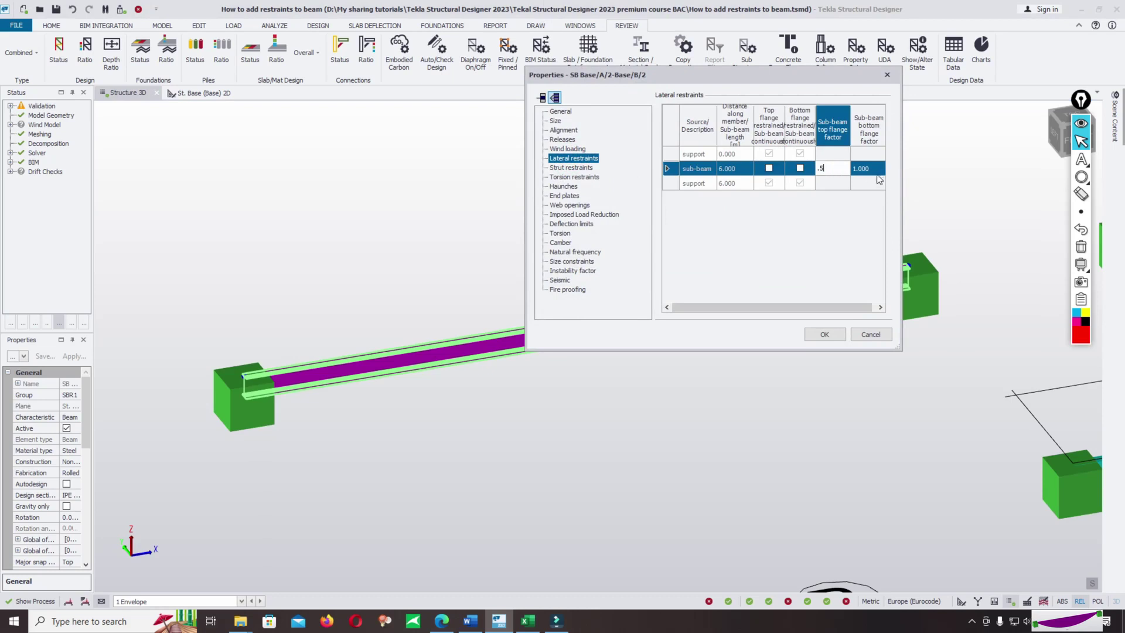
key(Tab)
click(875, 169)
text(.)
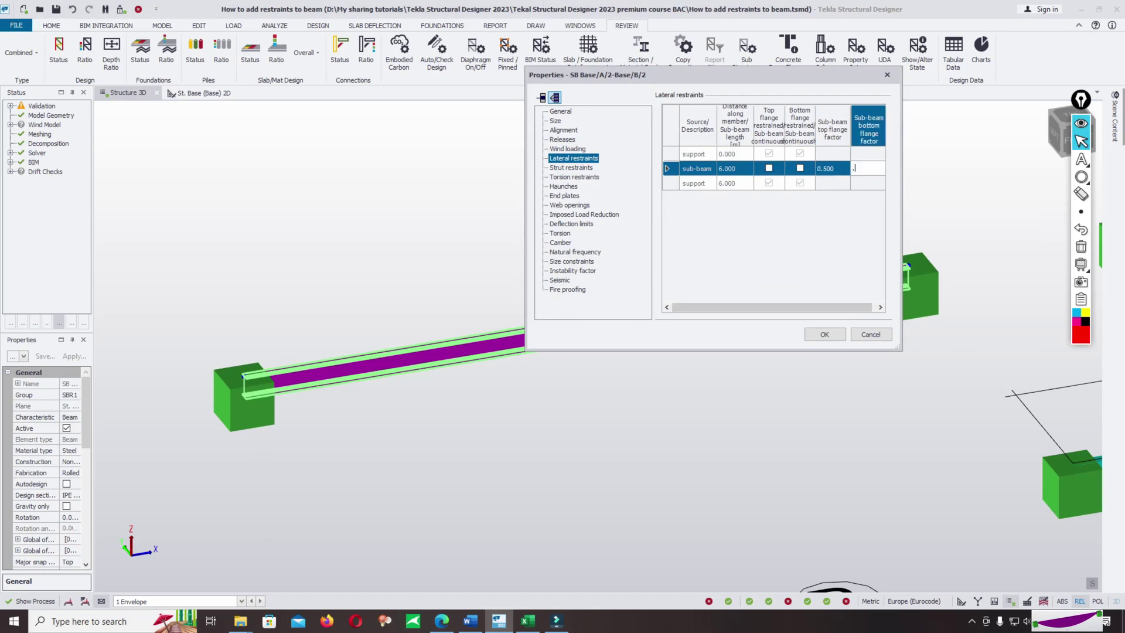
text(5)
click(825, 334)
scroll(836, 328, down, 5)
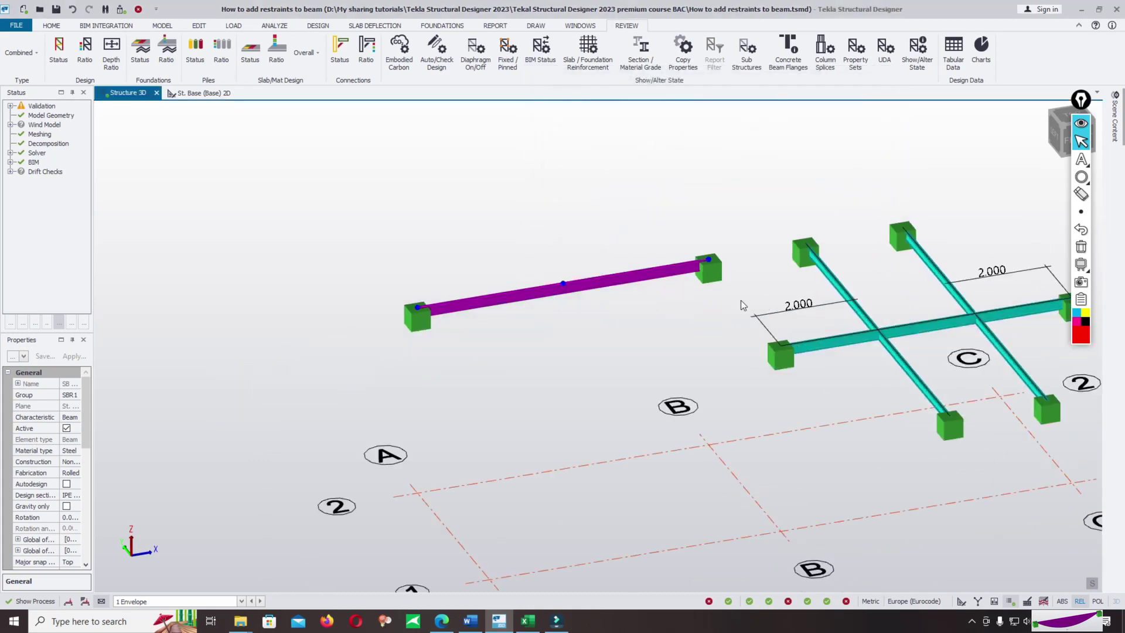
click(766, 303)
Switch to Word and enlarge the course figure showing the restrained beam with LTB length 3 m and factor 3m/6m = 0.5.
click(470, 621)
scroll(620, 314, up, 2)
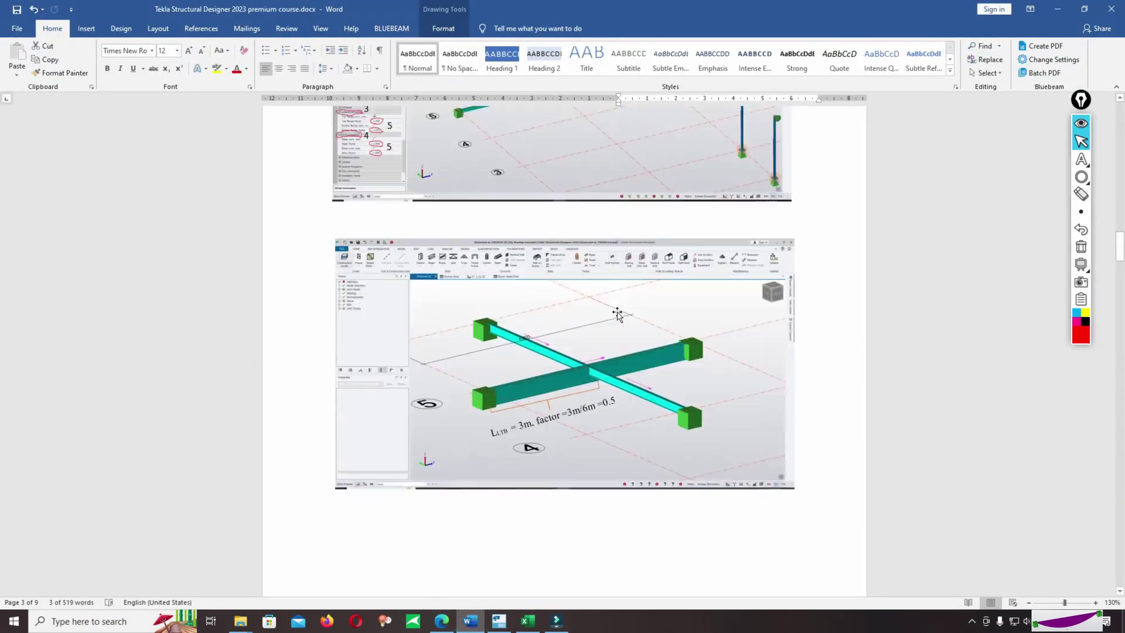
scroll(619, 315, down, 2)
ctrl+scroll(550, 342, up, 6)
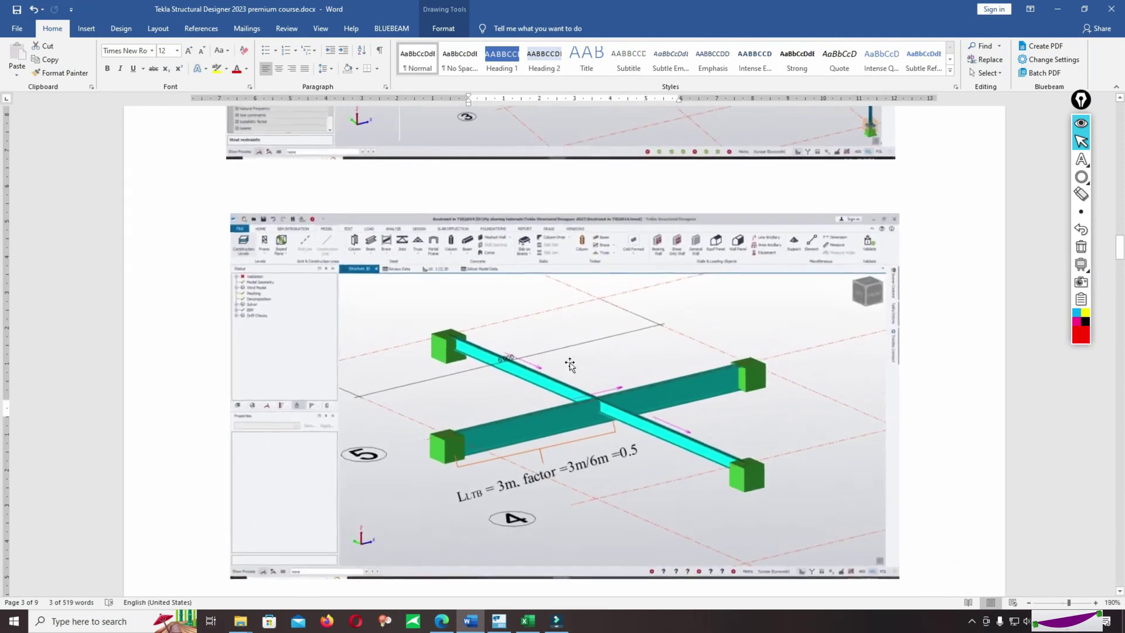
Finish viewing the restrained-beam figure, switch to Tekla Structural Designer, select the standalone beam and run the static design of all members.
scroll(577, 358, down, 3)
ctrl+scroll(585, 351, up, 1)
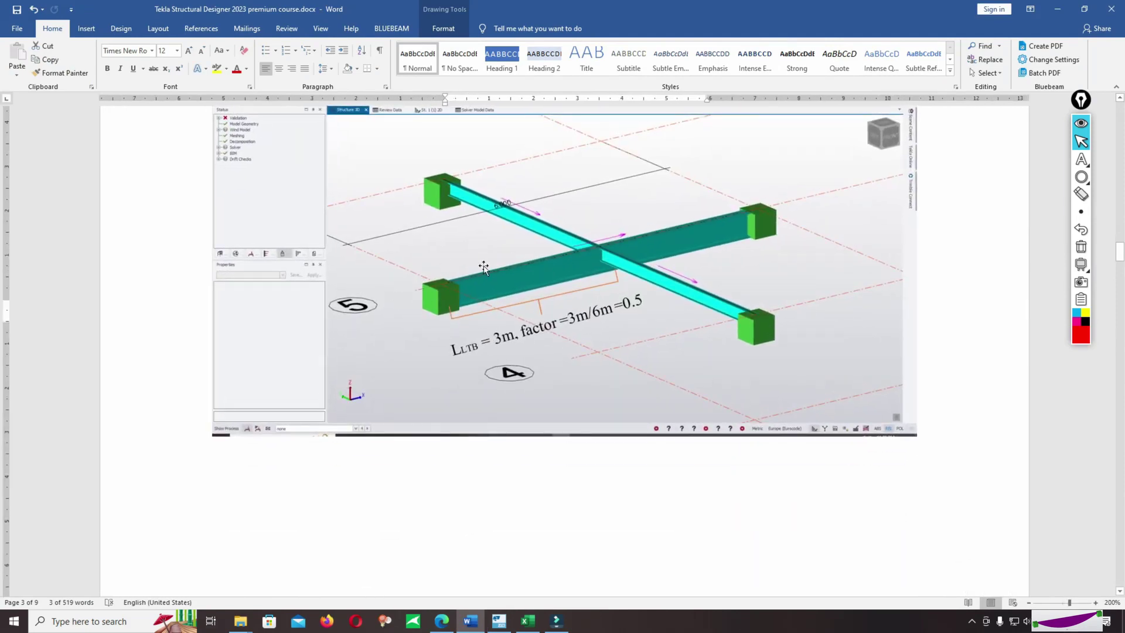
scroll(516, 264, up, 1)
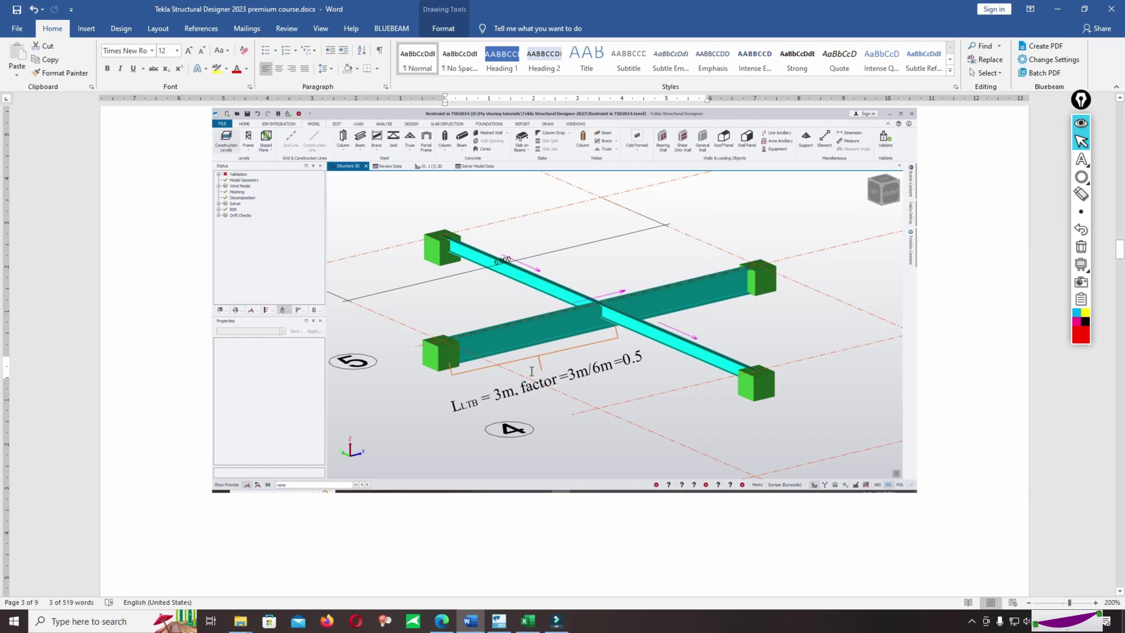
click(499, 621)
mouse_move(503, 299)
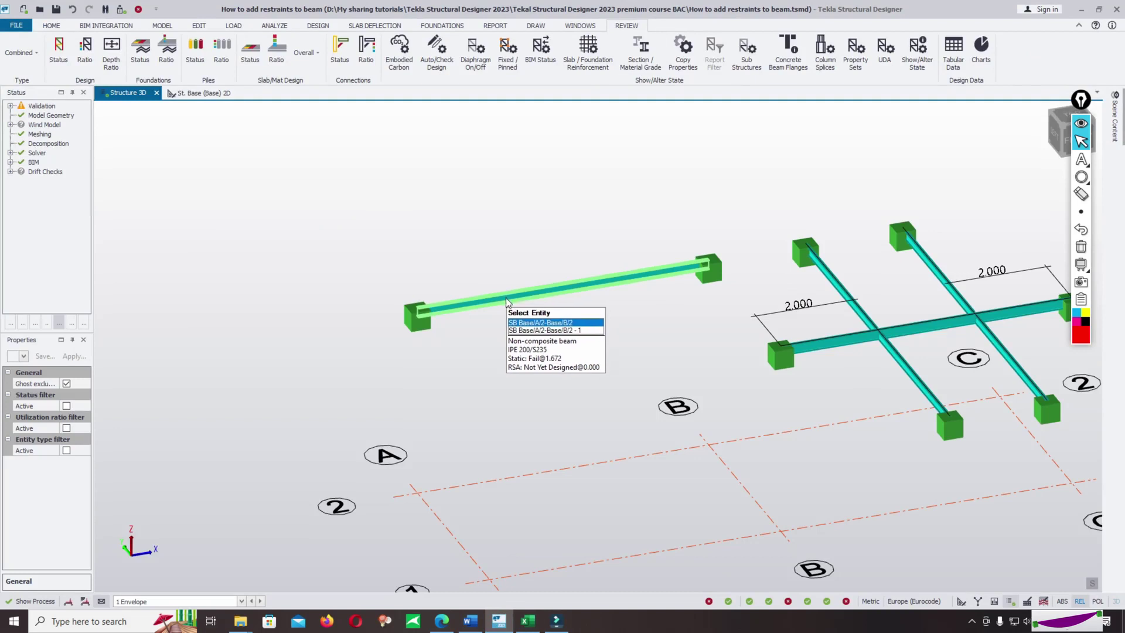
click(564, 287)
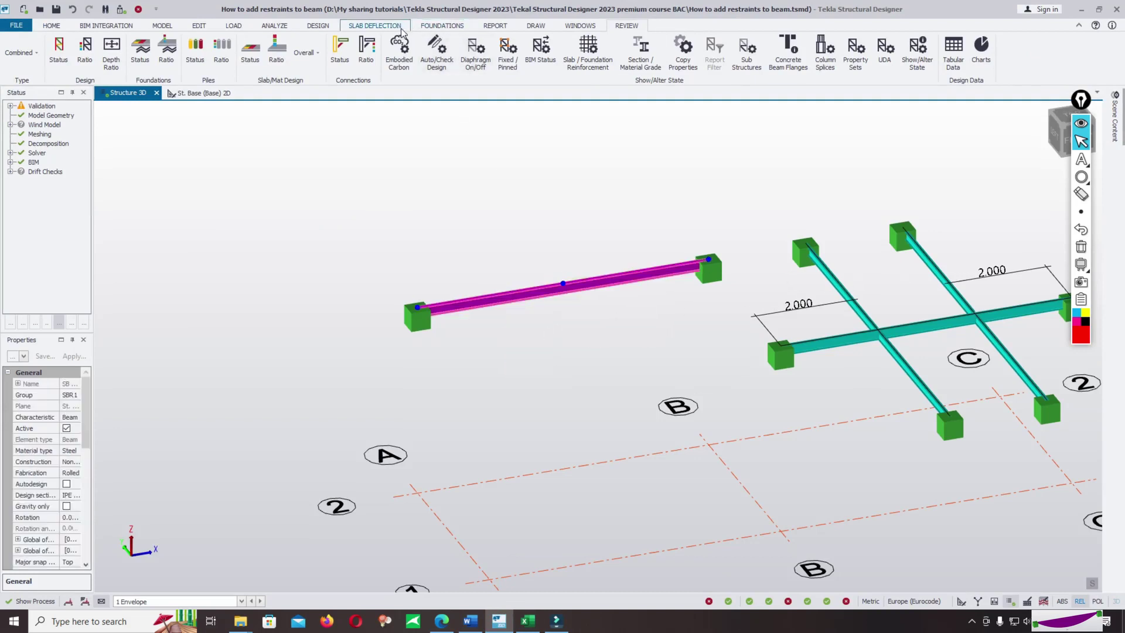
click(317, 25)
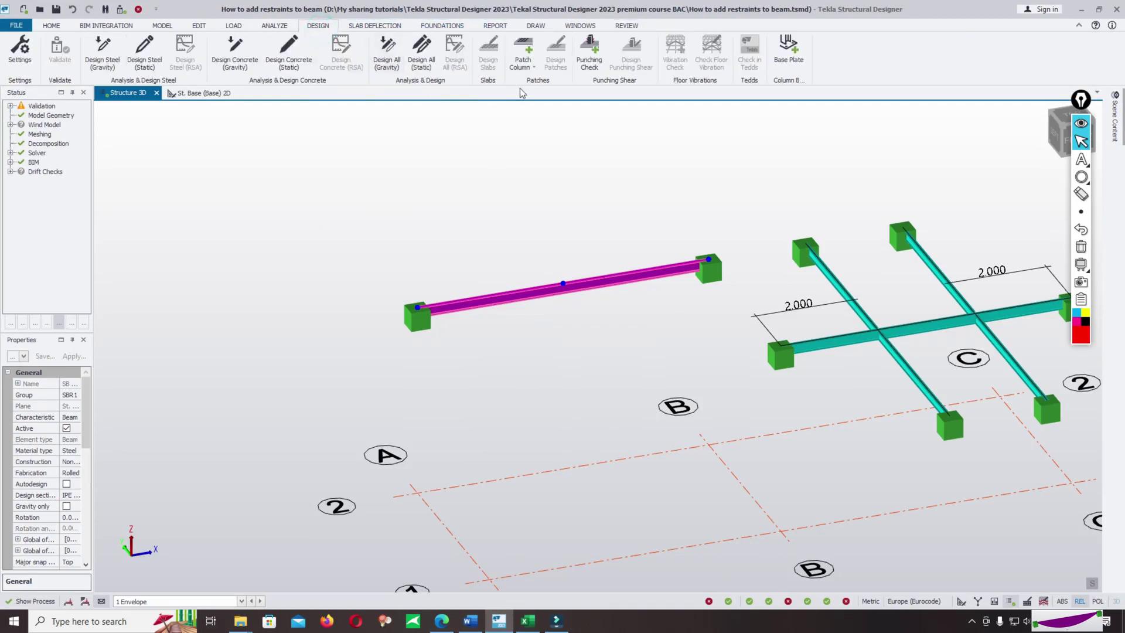
click(421, 51)
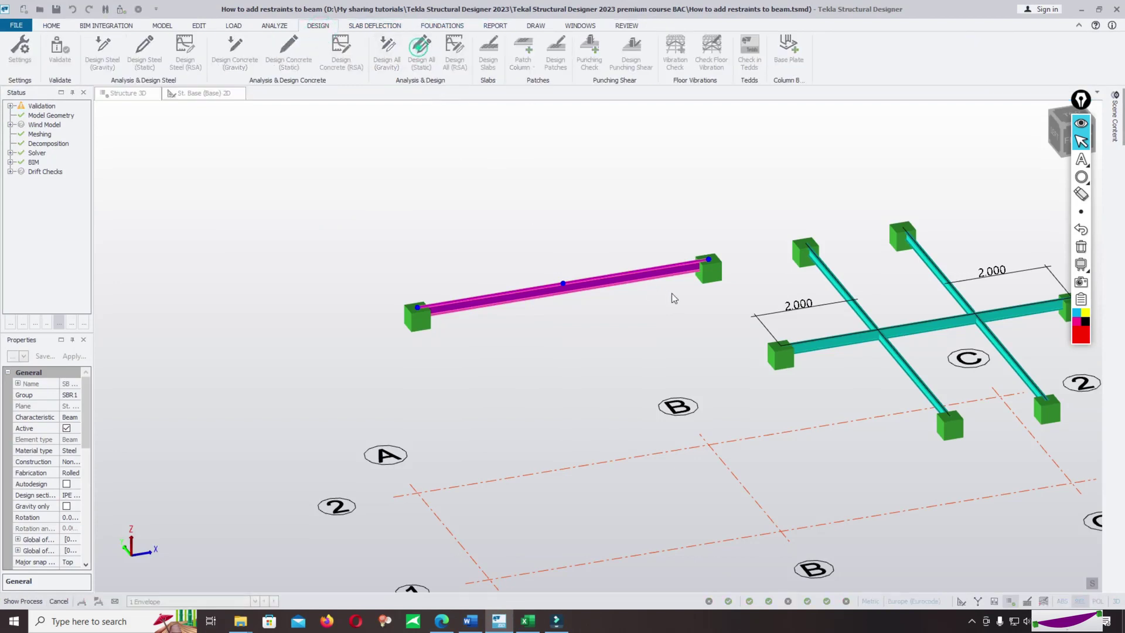
mouse_move(599, 284)
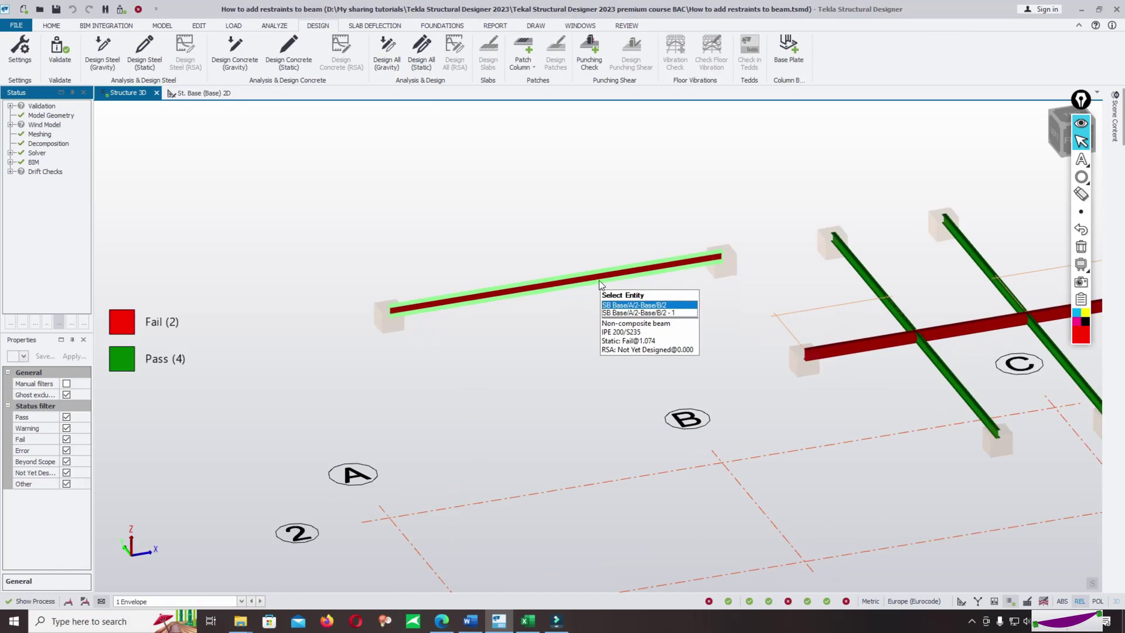
Switch to the Excel beam design workbook and set the k coefficient to 0.5 for both IPE 200 rows, in G60 and G62.
click(527, 620)
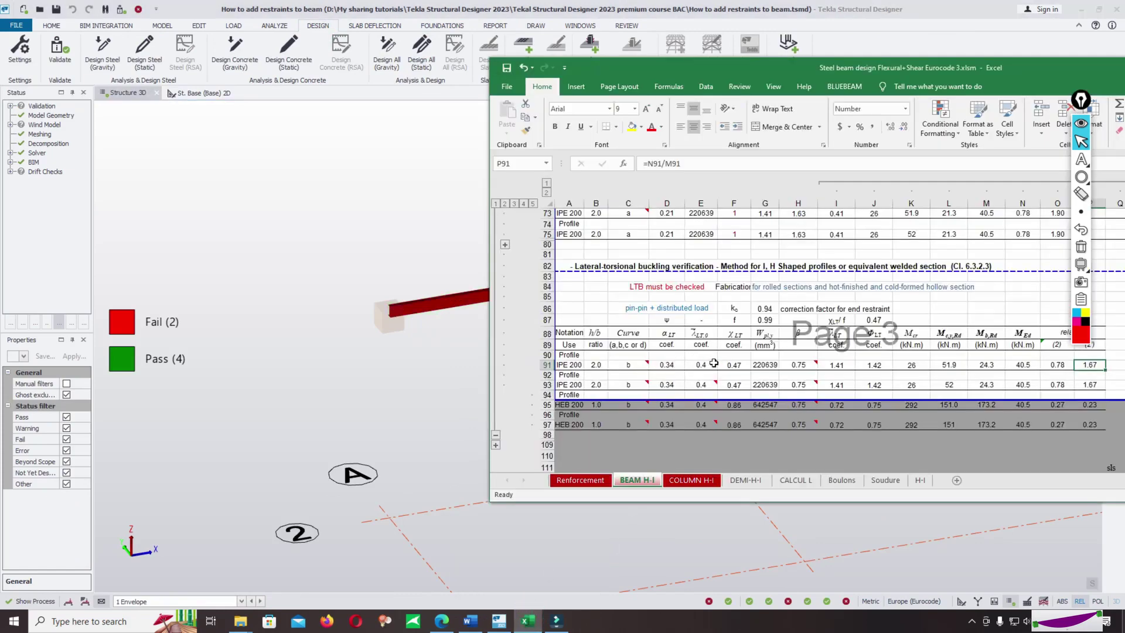
scroll(725, 319, up, 6)
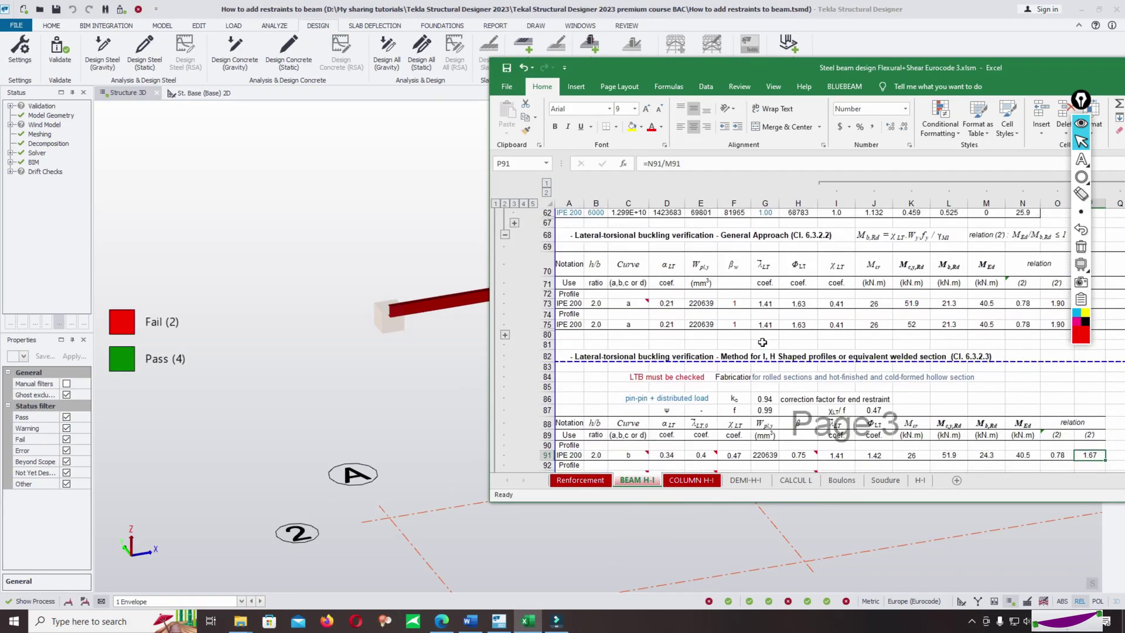
scroll(798, 348, up, 3)
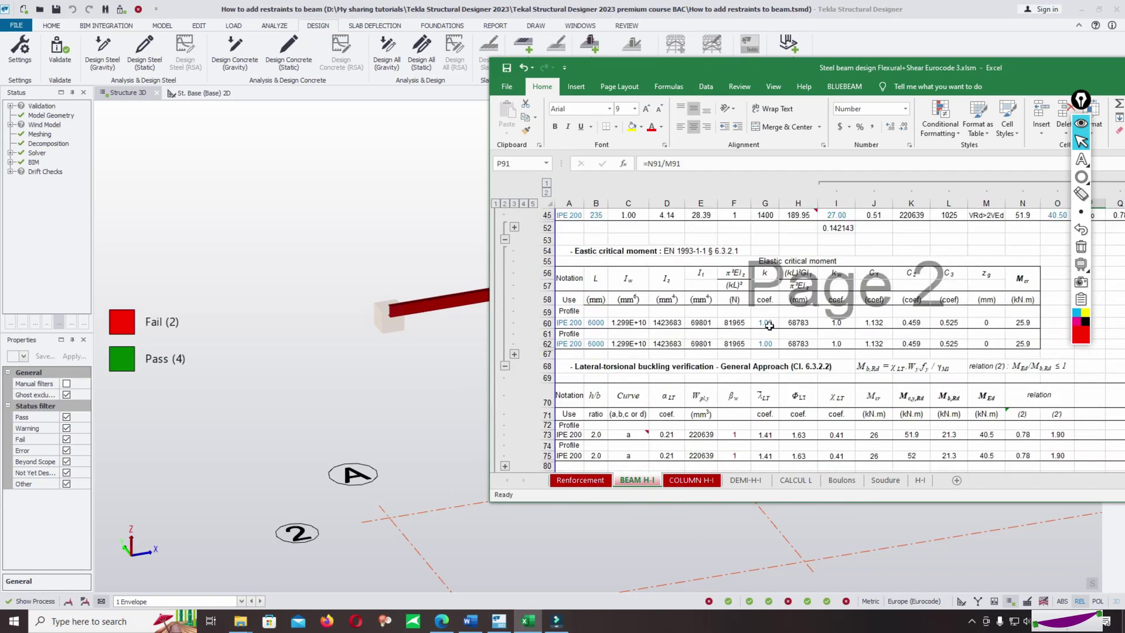
click(769, 326)
mouse_move(438, 312)
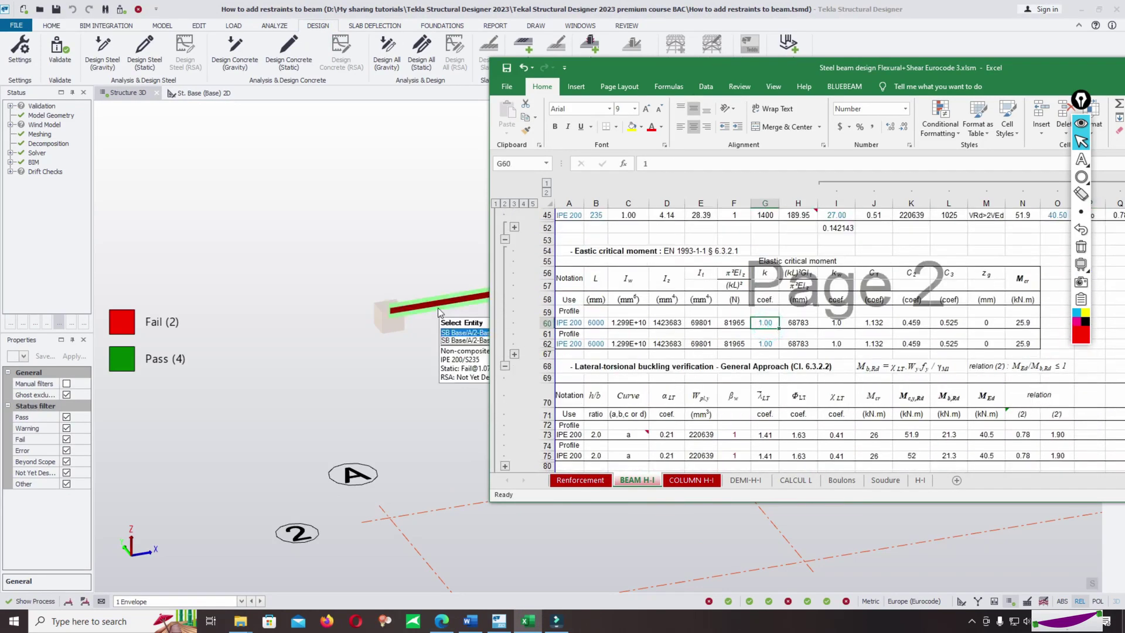
text(.5)
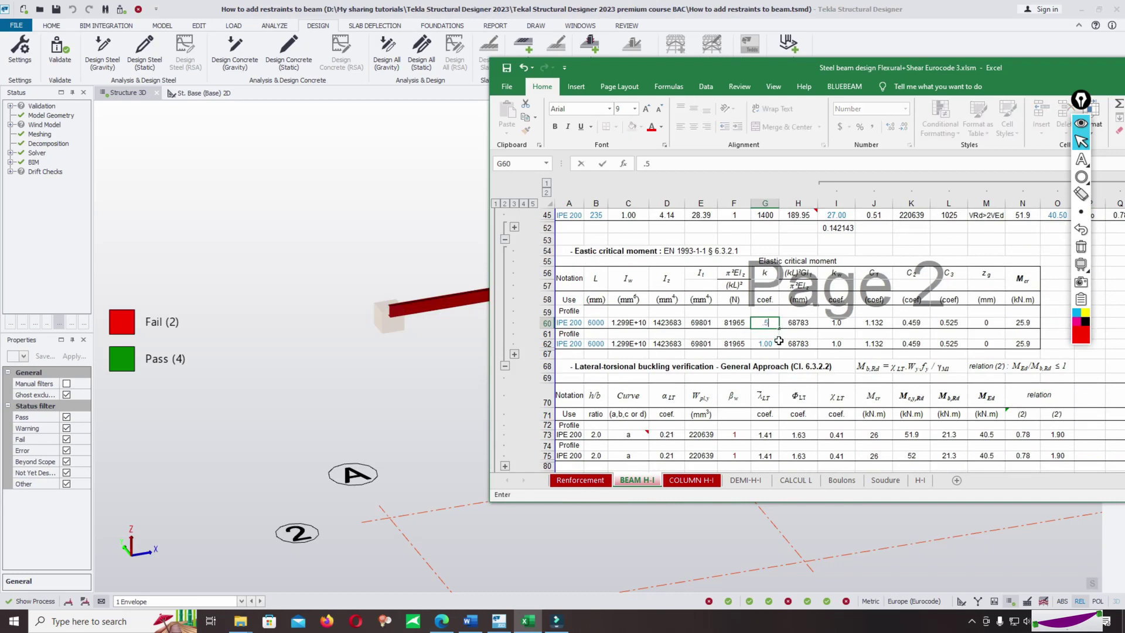
click(775, 343)
text(.5)
click(791, 355)
Examine the recalculated lateral-torsional buckling ratio in P91.
scroll(815, 322, down, 4)
scroll(930, 375, down, 2)
click(1089, 364)
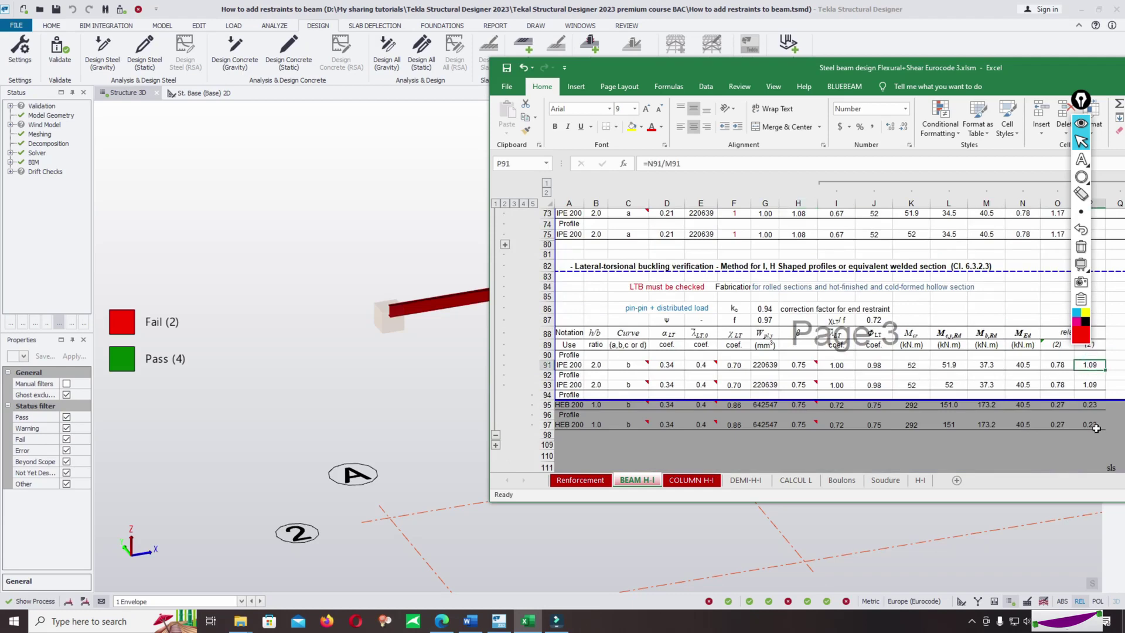
Switch to Tekla Structural Designer and check the standalone IPE 200 beam, opening its detailed check results.
click(409, 350)
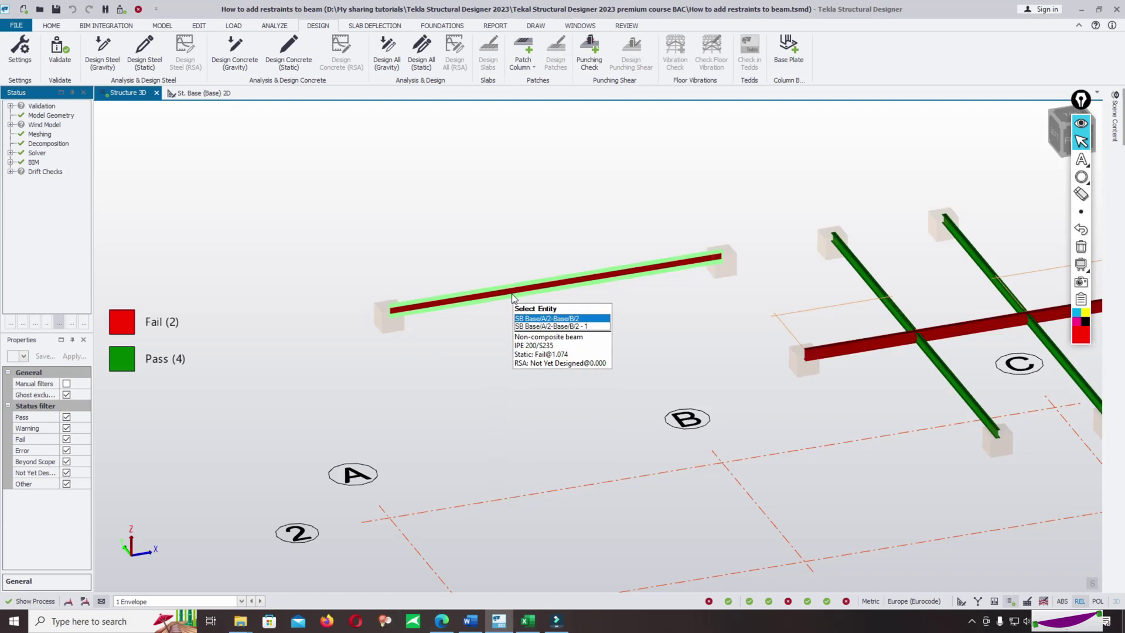
right_click(513, 297)
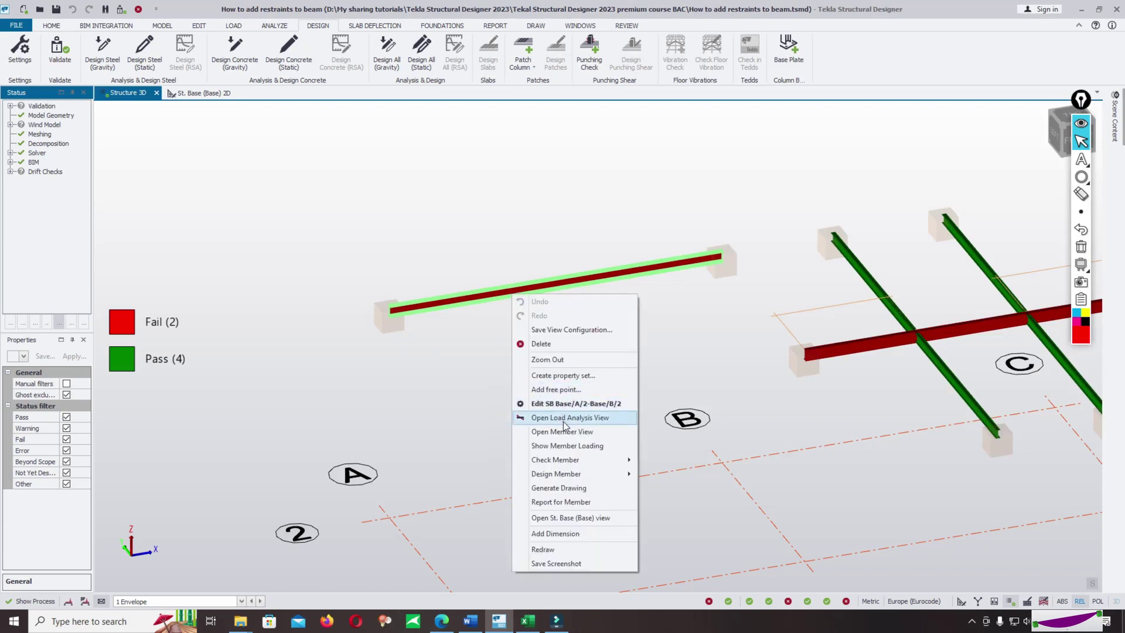
mouse_move(598, 460)
click(654, 457)
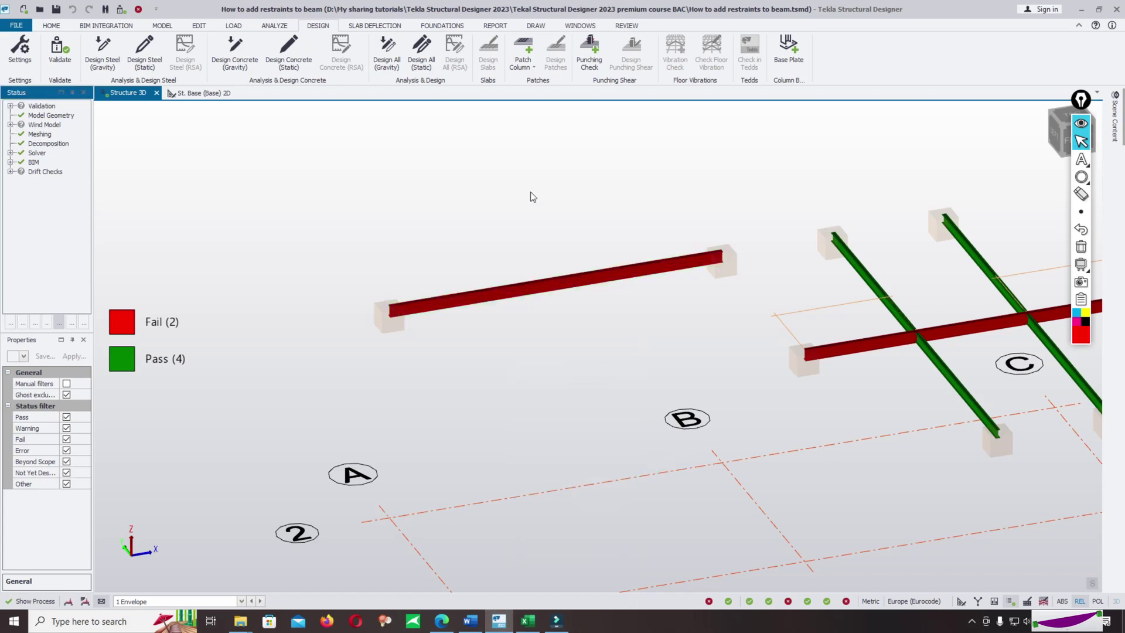
right_click(525, 287)
mouse_move(618, 471)
click(666, 459)
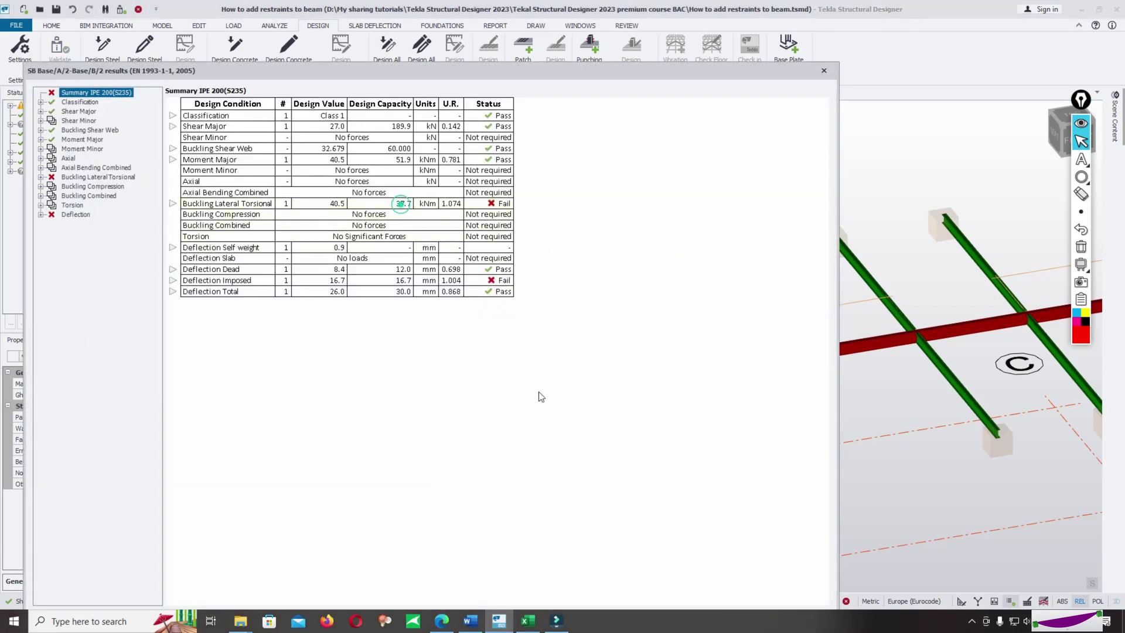
Switch to Excel and compare the buckling resistance in M91 and moment resistance in N43 with Tekla's check results.
click(531, 622)
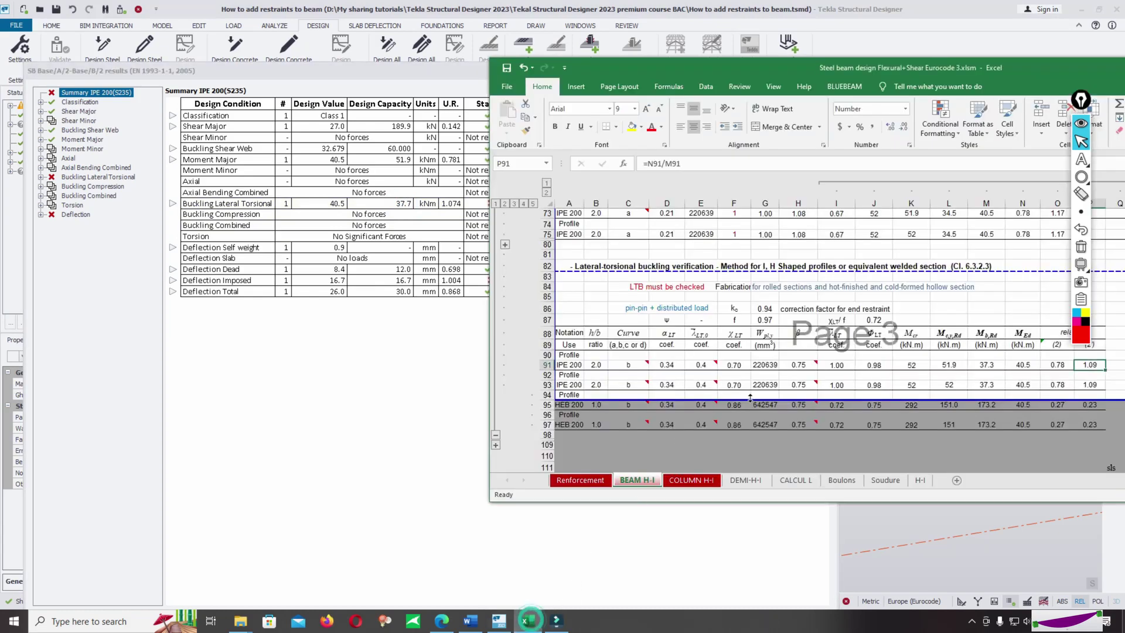
click(985, 369)
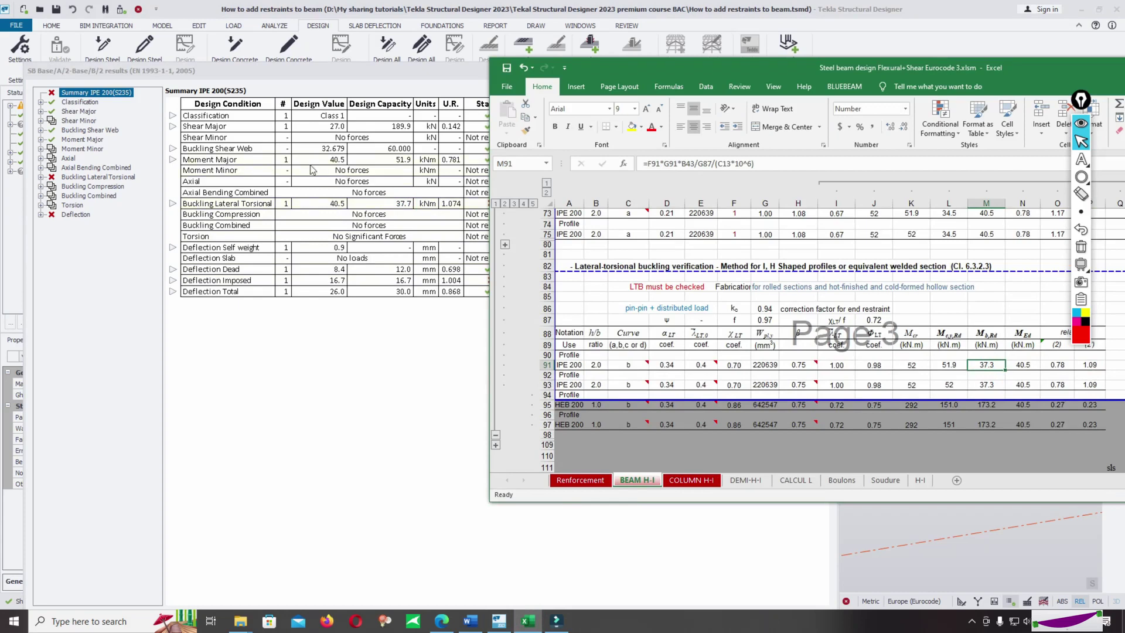
scroll(984, 363, up, 5)
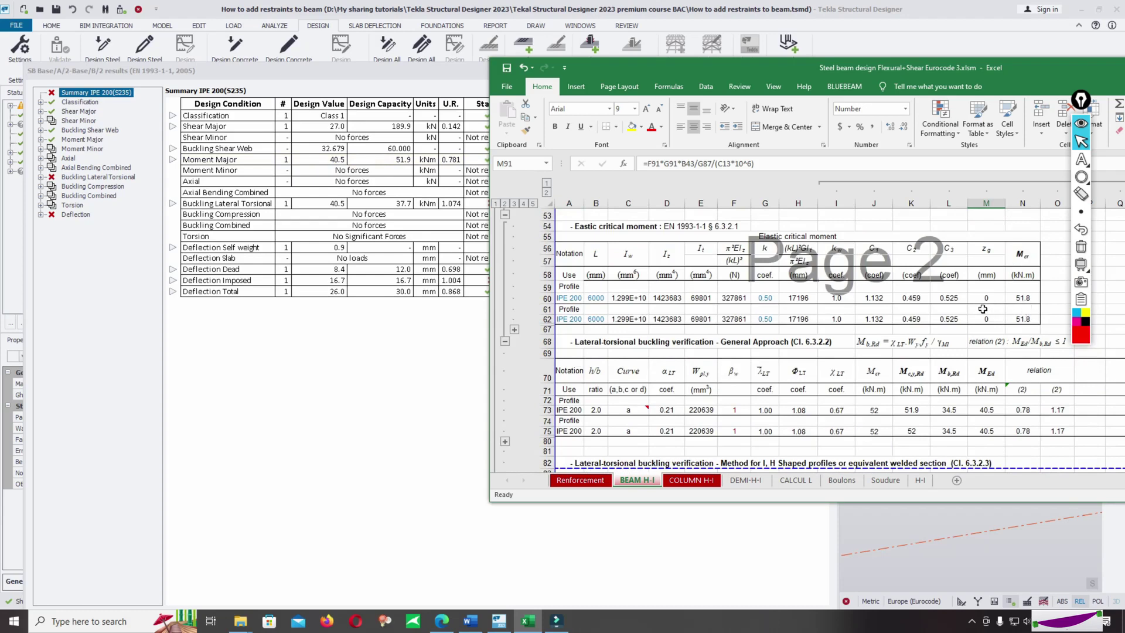
scroll(946, 323, up, 6)
click(1024, 353)
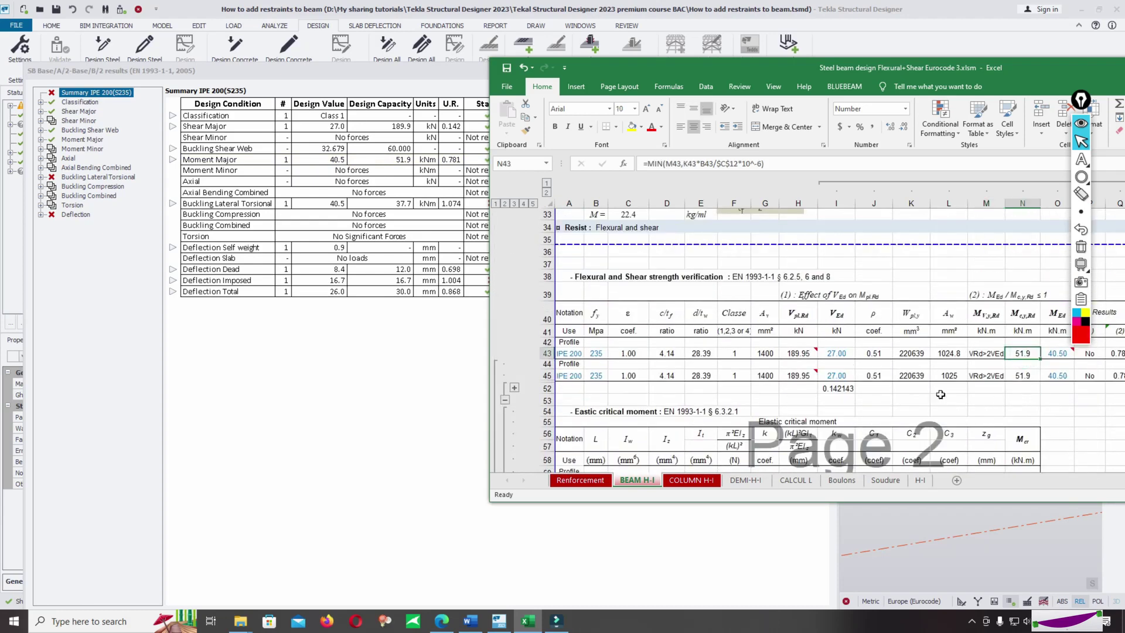
Switch to Tekla Structural Designer, close the check results and open the lateral restraints in the standalone beam's properties.
click(354, 333)
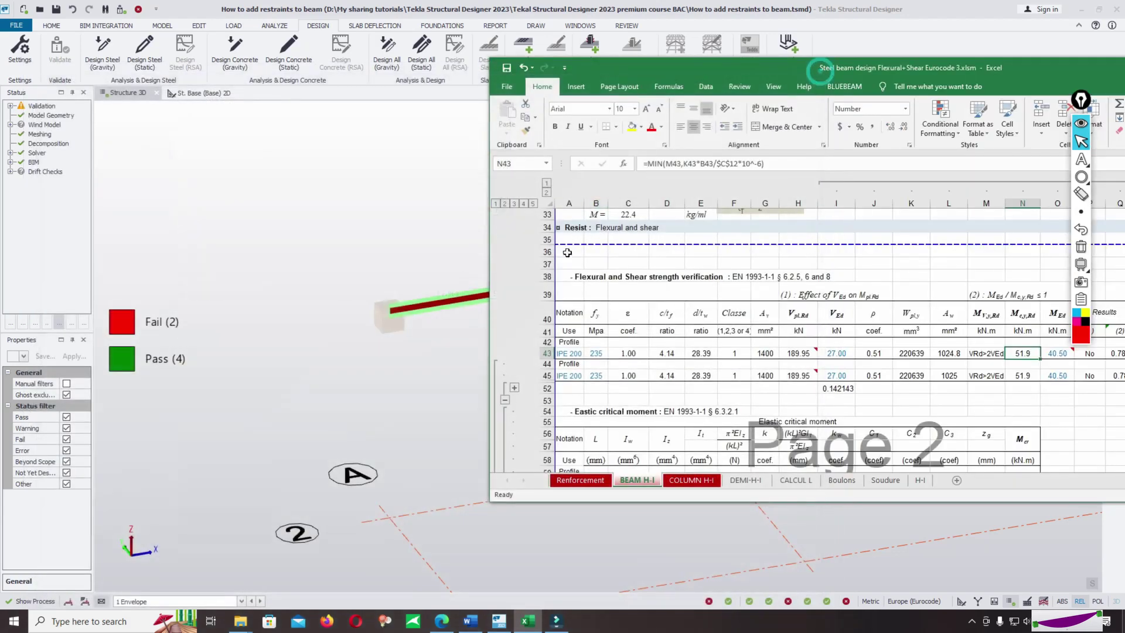
click(413, 229)
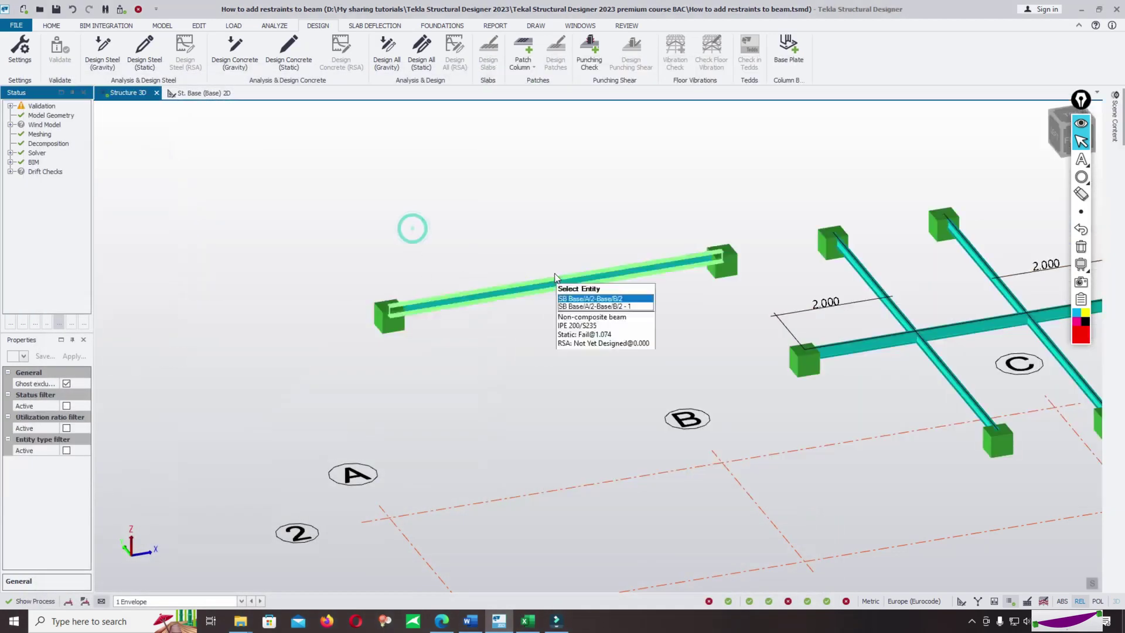
click(529, 287)
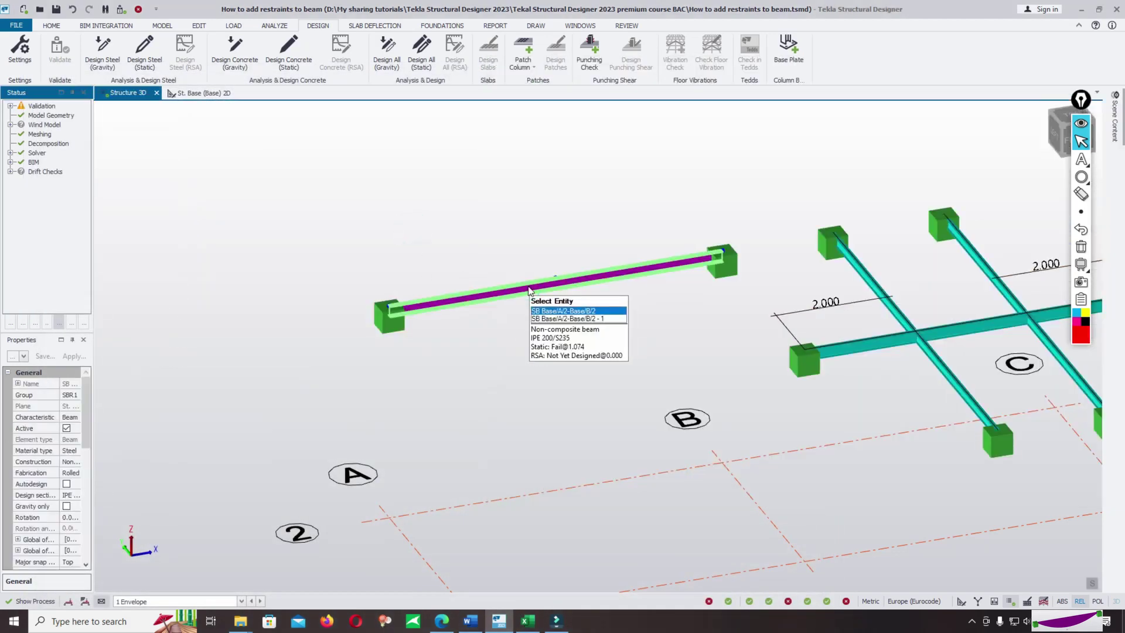
right_click(529, 288)
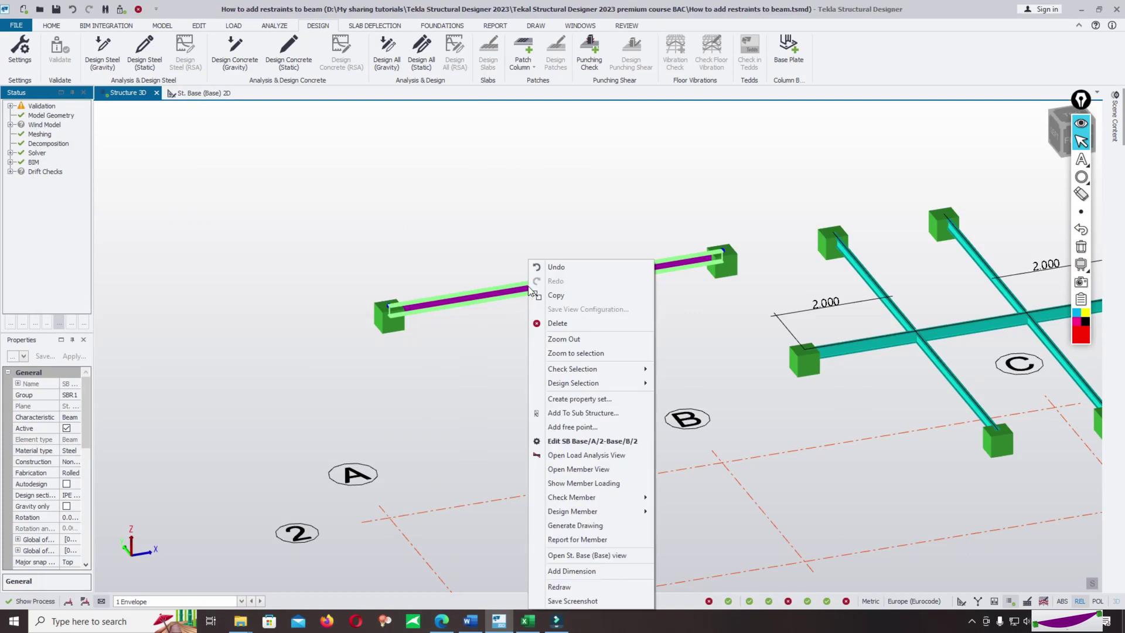
click(591, 443)
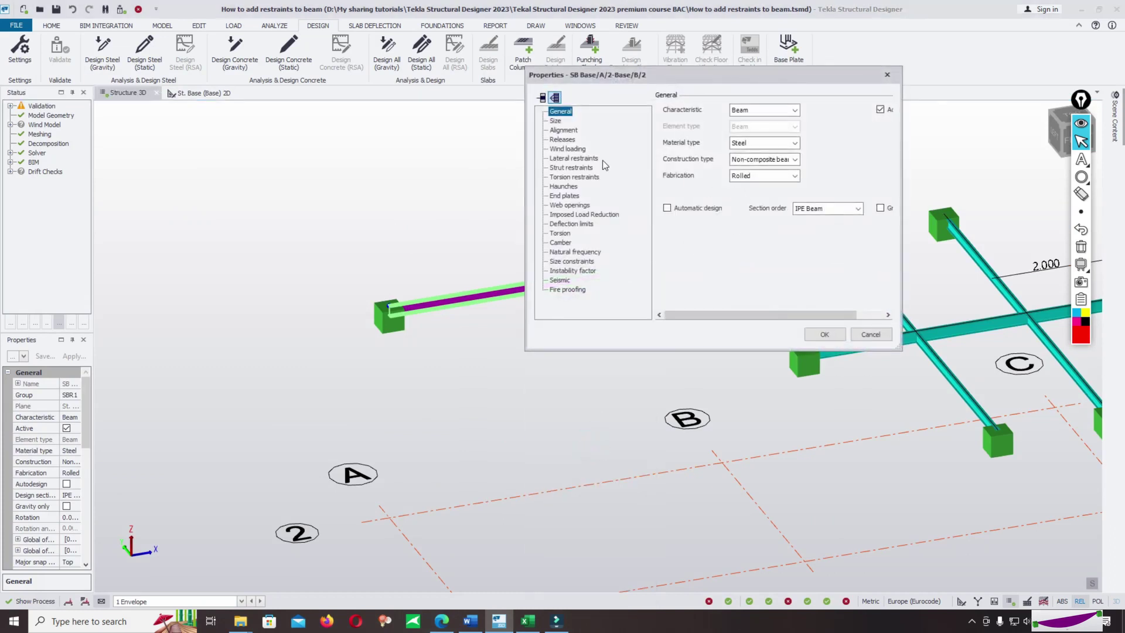
click(575, 158)
Set the sub-beam top flange factor to 0.333333 and the bottom flange factor to 0.33333, and accept the properties.
click(838, 169)
click(839, 170)
text(0.)
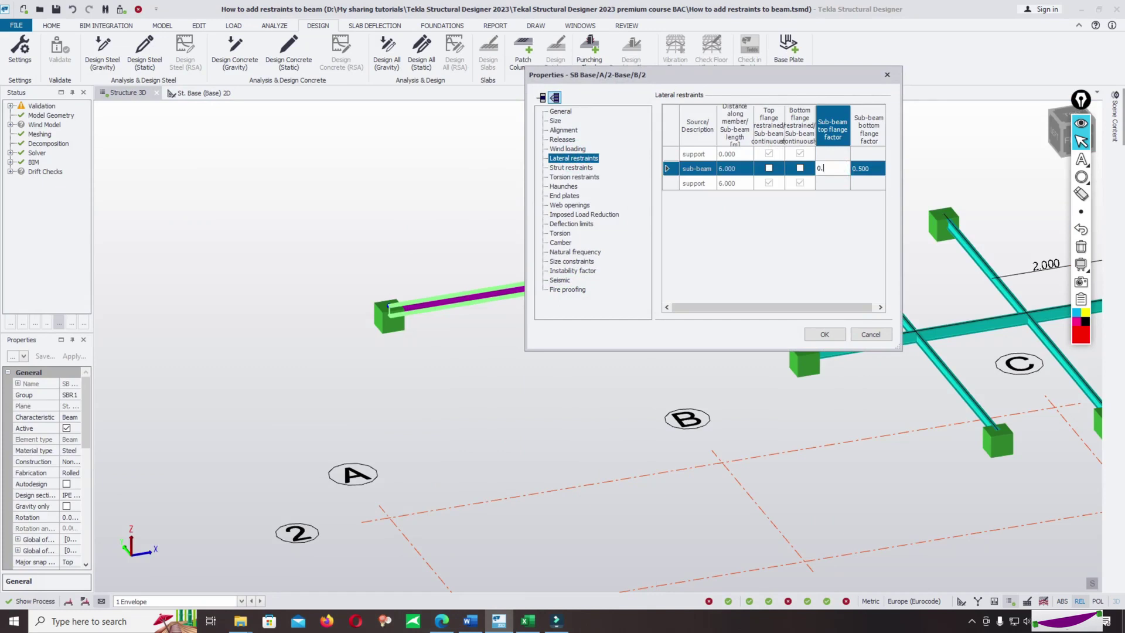
text(33333)
click(799, 170)
click(861, 170)
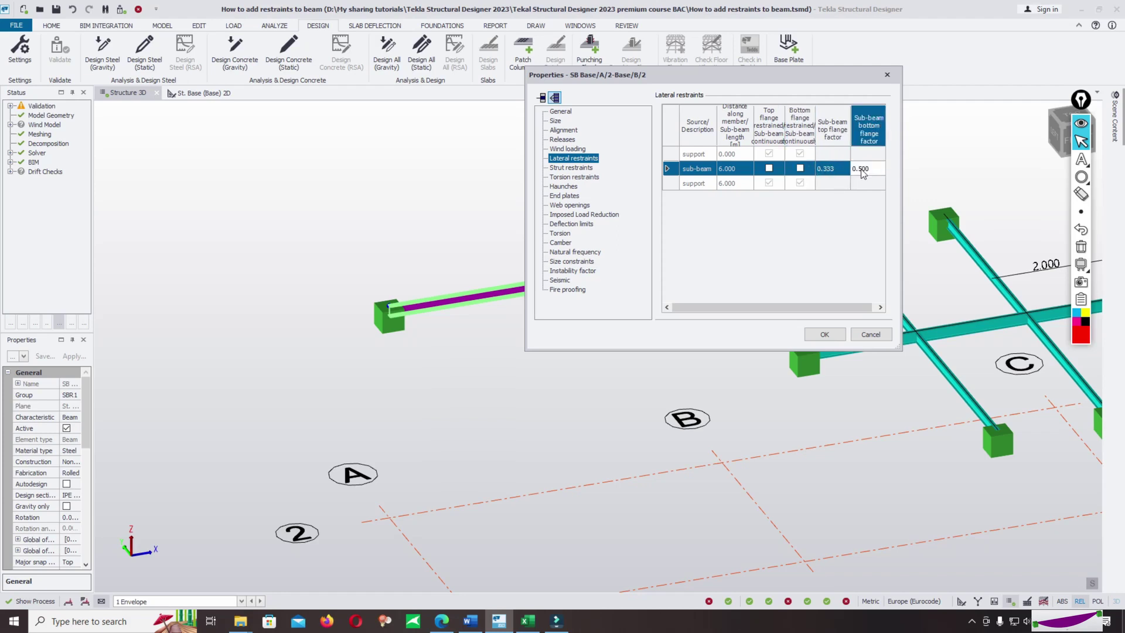
click(833, 168)
text(0.3333)
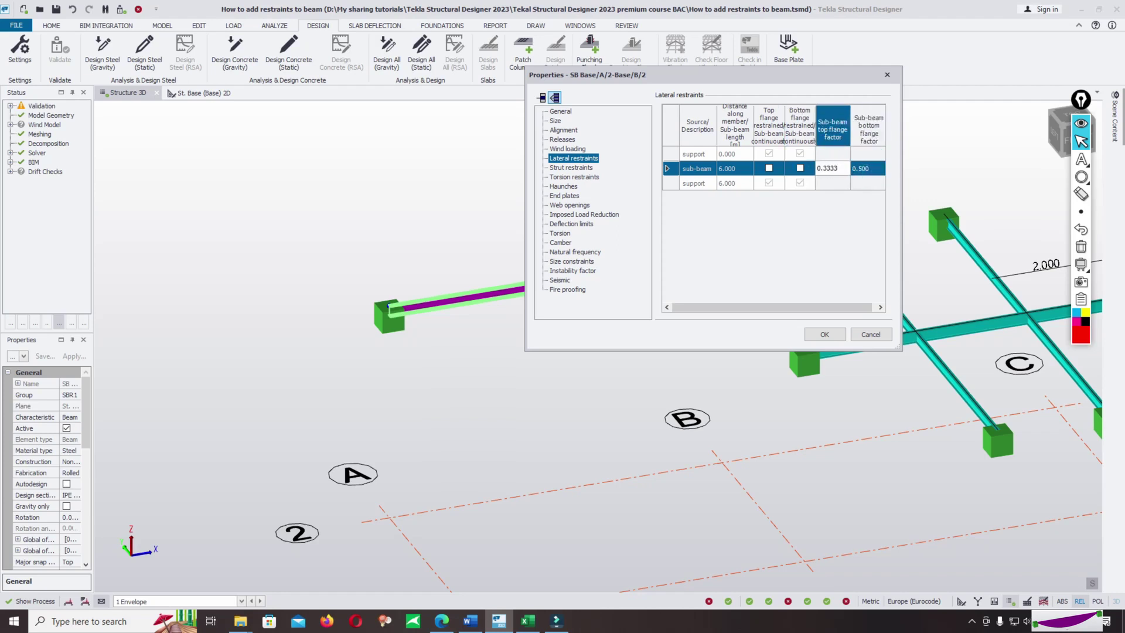
text(33)
click(876, 176)
double_click(874, 173)
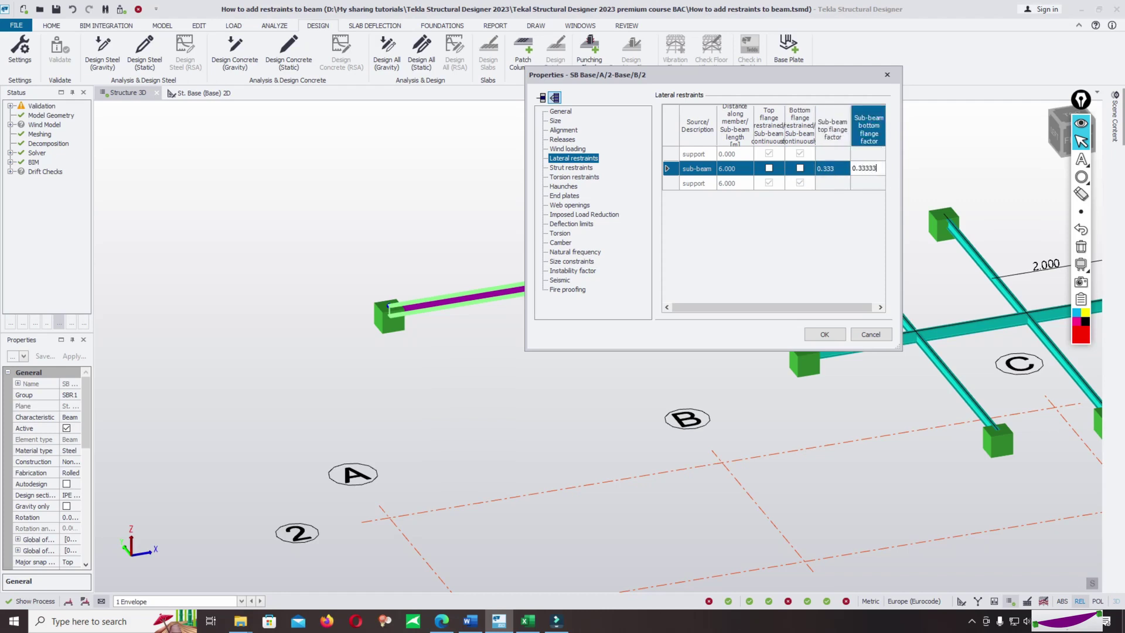
click(859, 182)
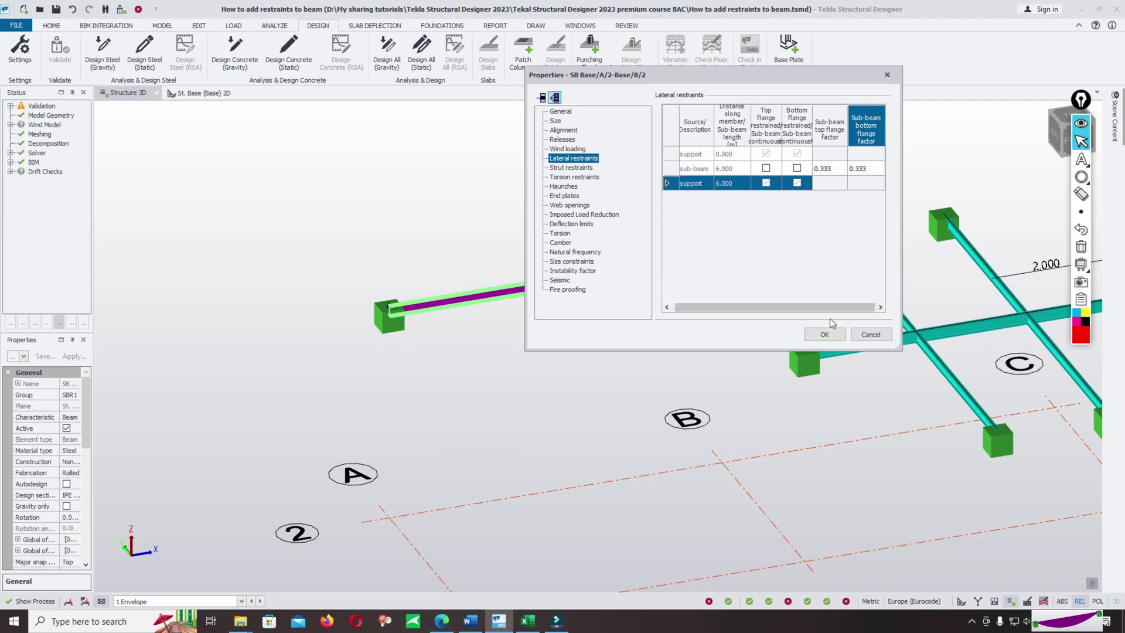
click(836, 334)
Deselect the beam, rerun the static design of all members and switch to the Excel beam design workbook.
click(552, 201)
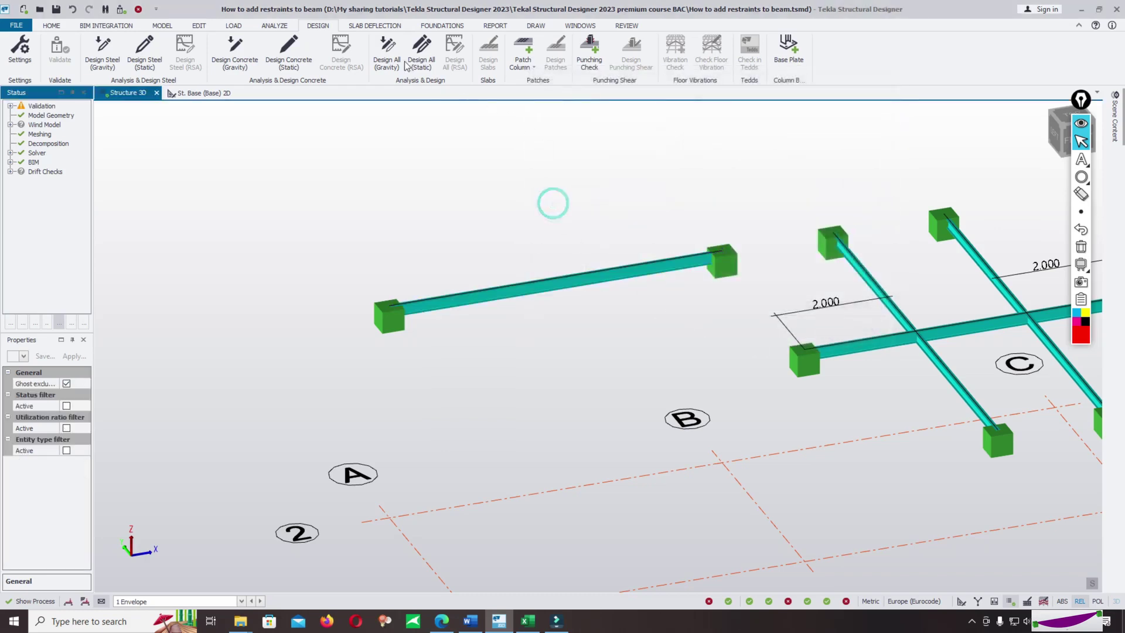
click(421, 50)
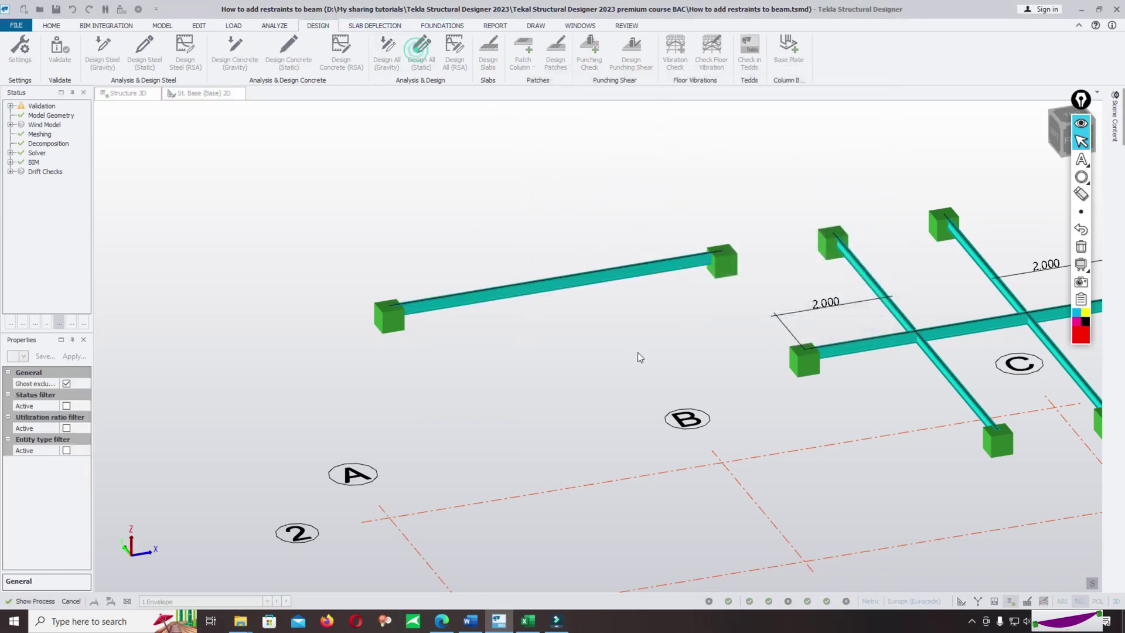
mouse_move(597, 282)
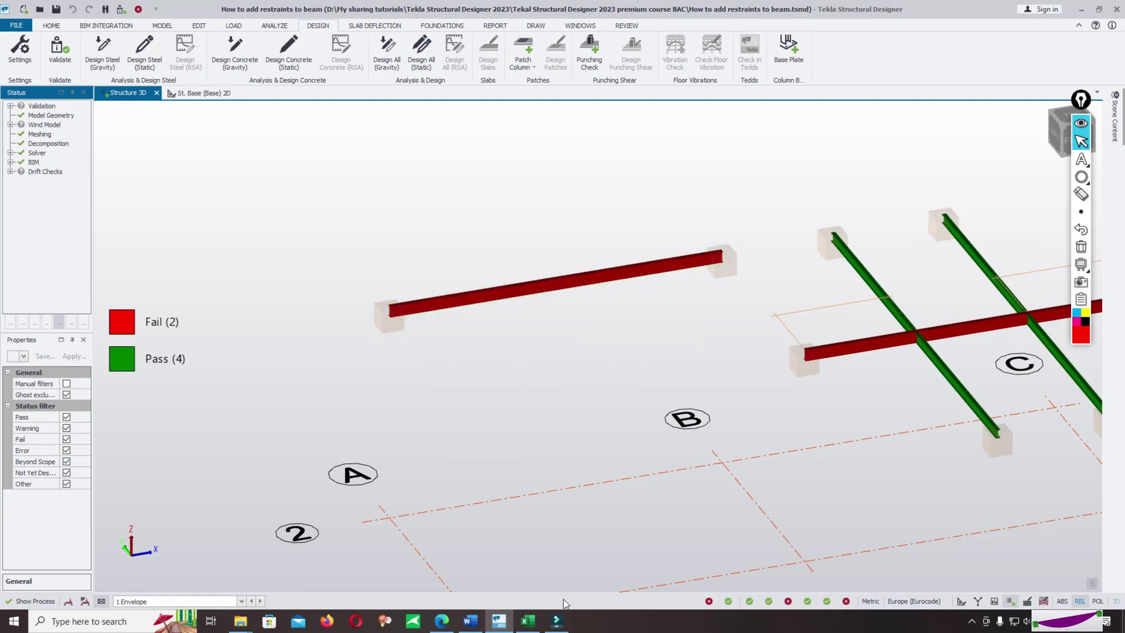
click(535, 623)
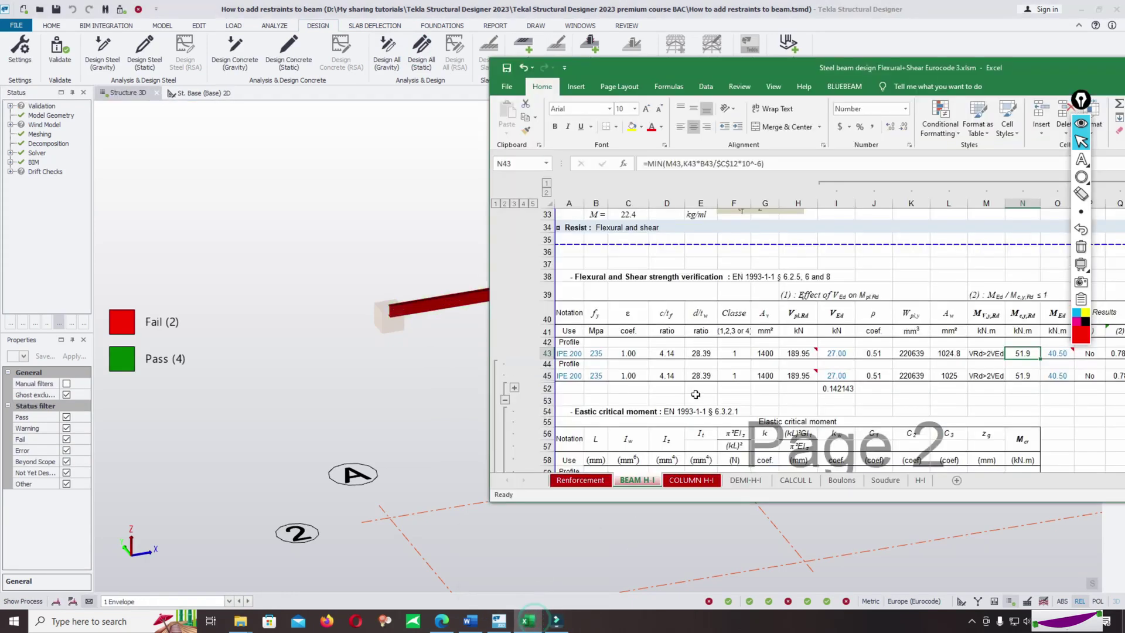
Set the k coefficient to 0.333333 in cells G60 and G62 of the elastic critical moment table.
scroll(754, 363, down, 3)
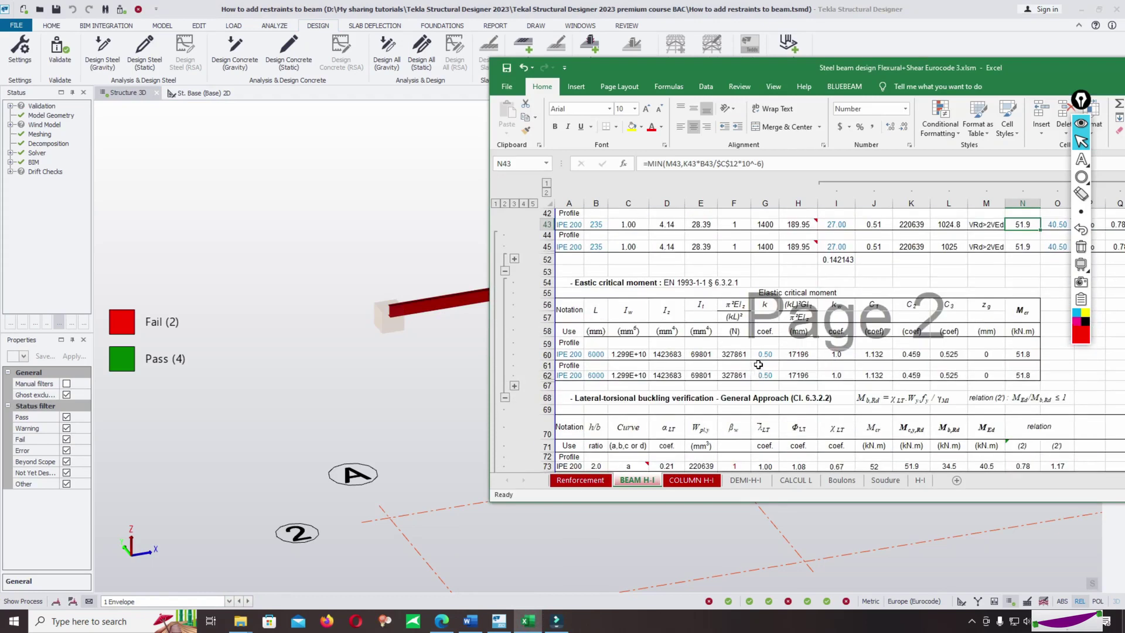
click(764, 354)
text(0.)
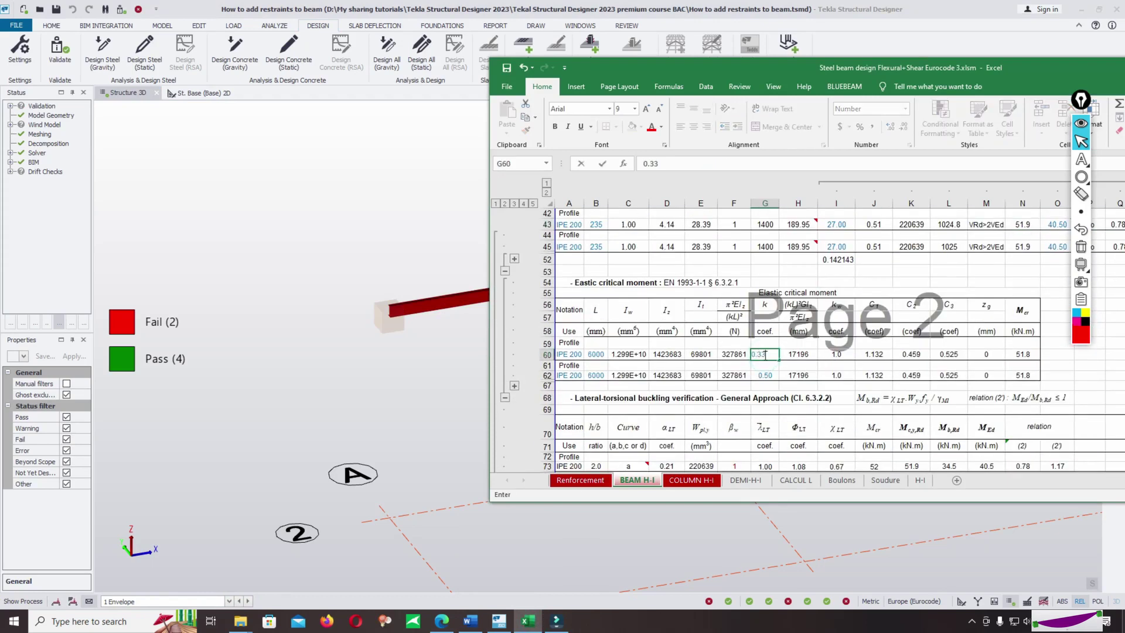
text(333333)
click(772, 375)
text(0.33333)
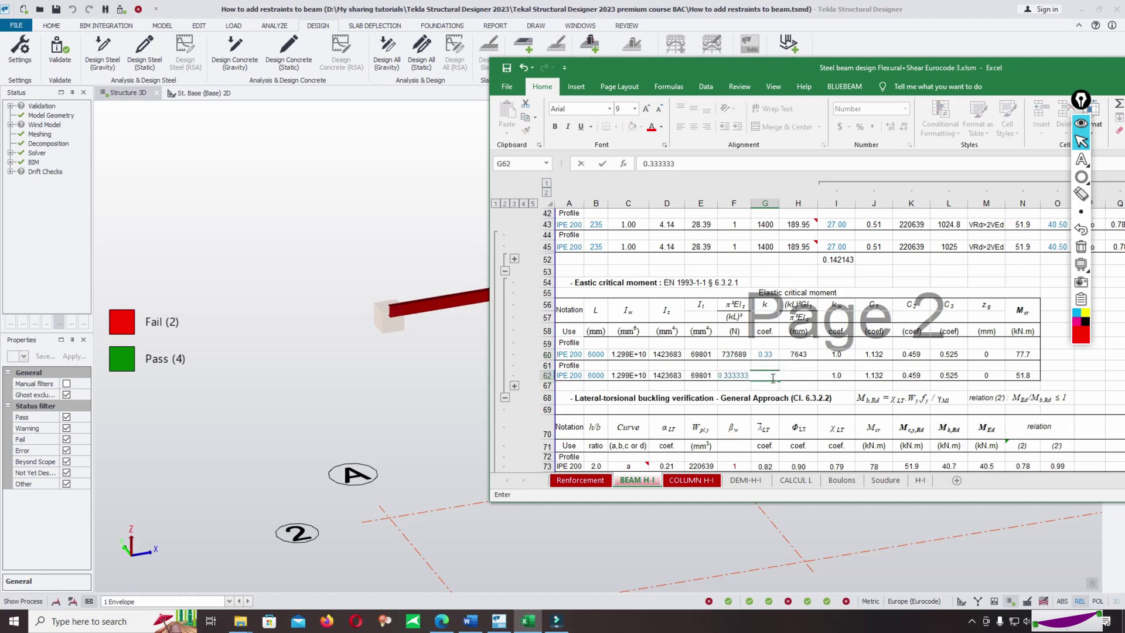
key(Return)
Examine both lateral-torsional buckling verification tables and select the utilization ratio in P91.
scroll(1053, 357, down, 5)
scroll(1054, 375, down, 1)
scroll(1044, 436, down, 1)
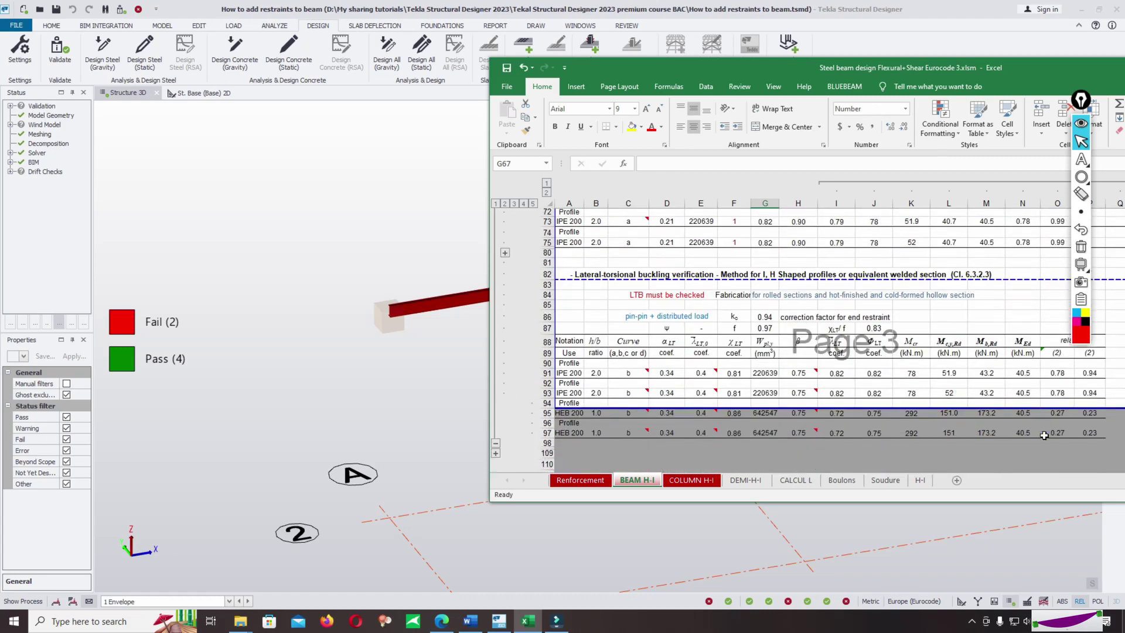
scroll(1031, 410, up, 2)
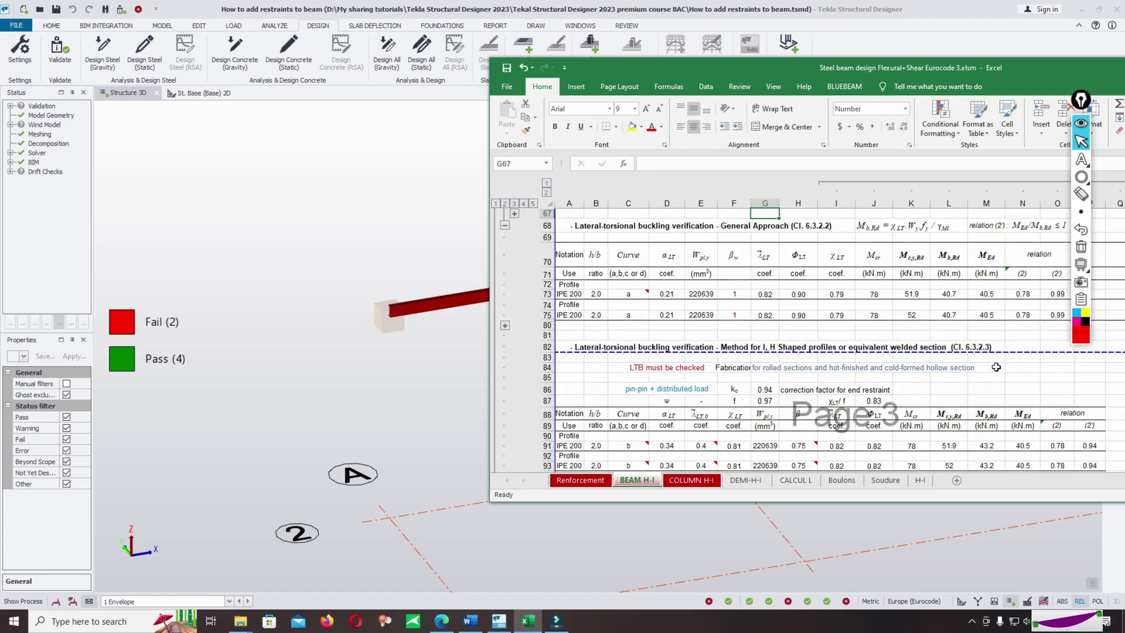
scroll(1064, 427, down, 1)
click(1090, 411)
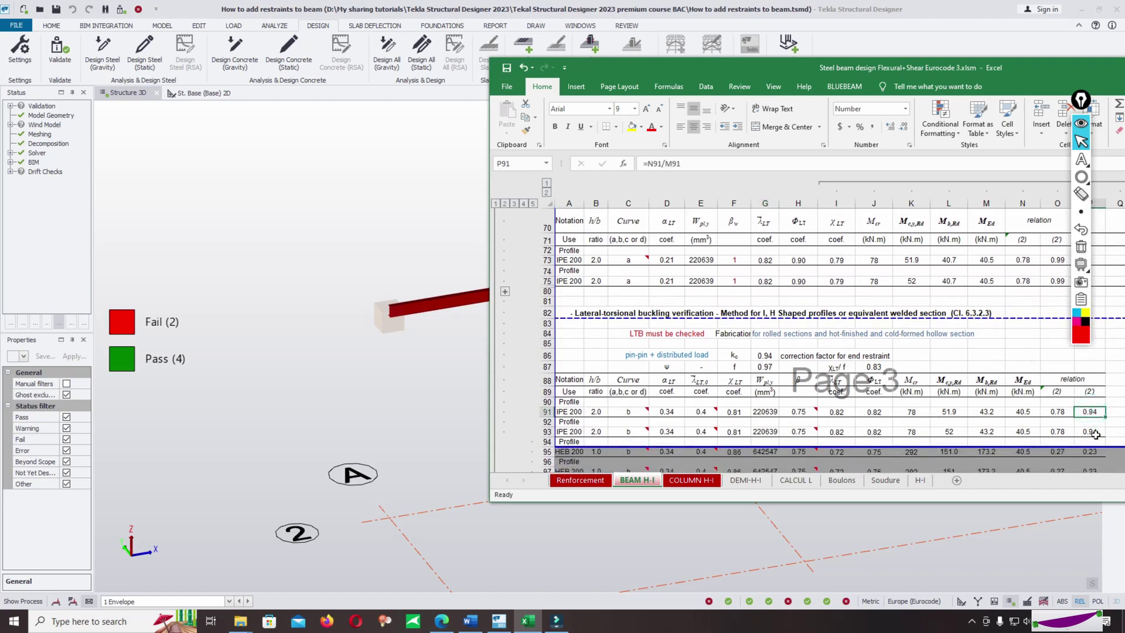
Switch to Tekla Structural Designer and run a static check of the standalone IPE 200 beam.
click(437, 339)
mouse_move(540, 295)
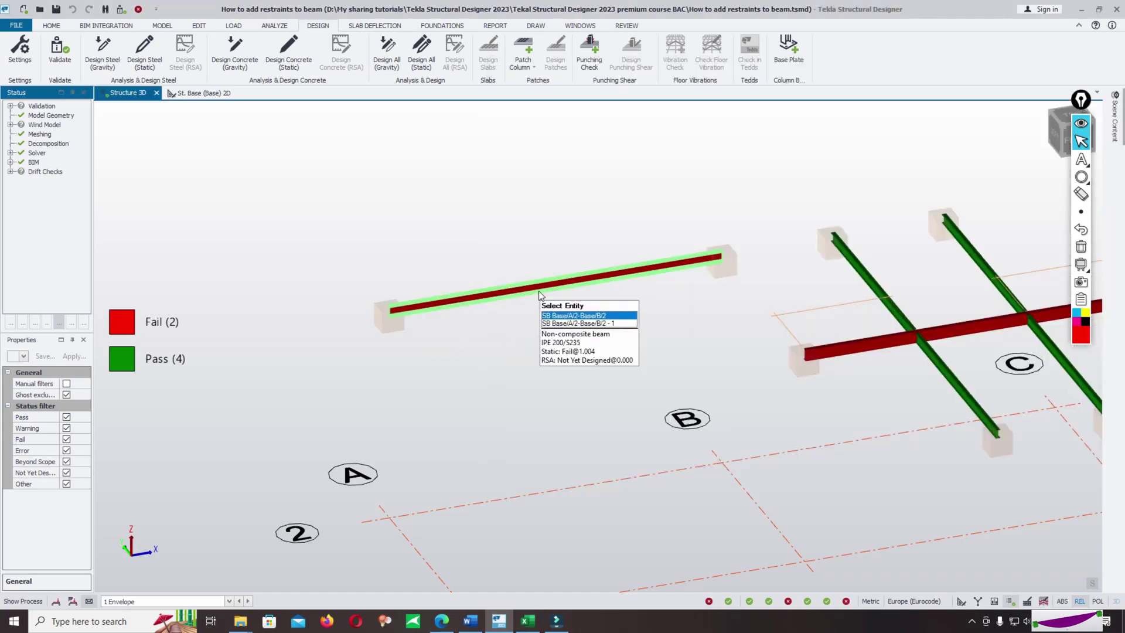
click(540, 294)
right_click(539, 296)
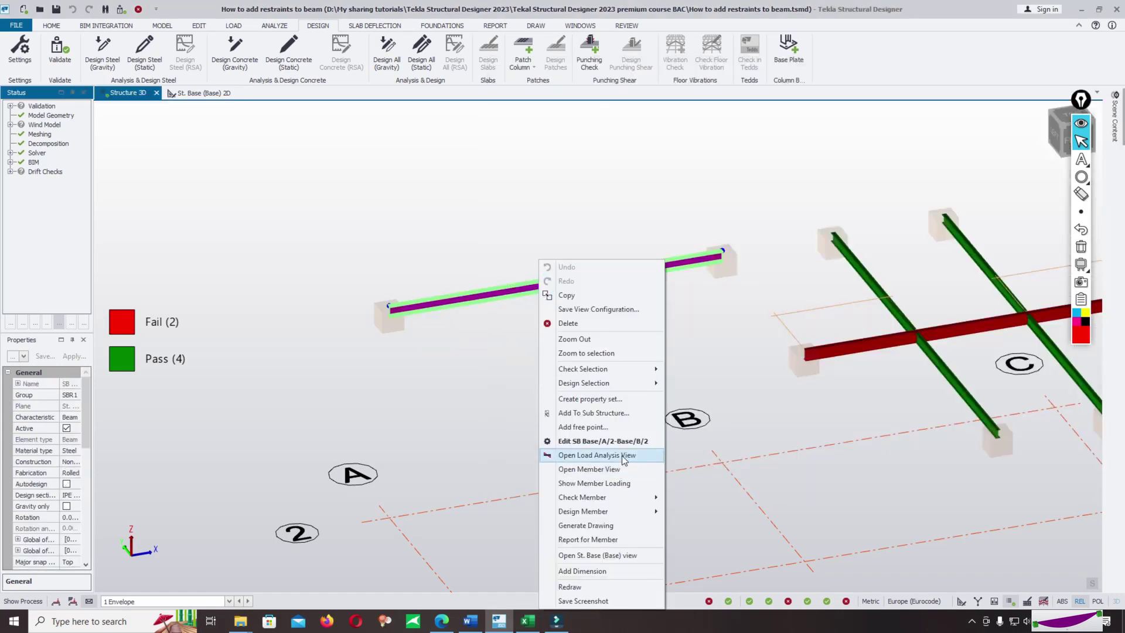
mouse_move(640, 501)
click(694, 499)
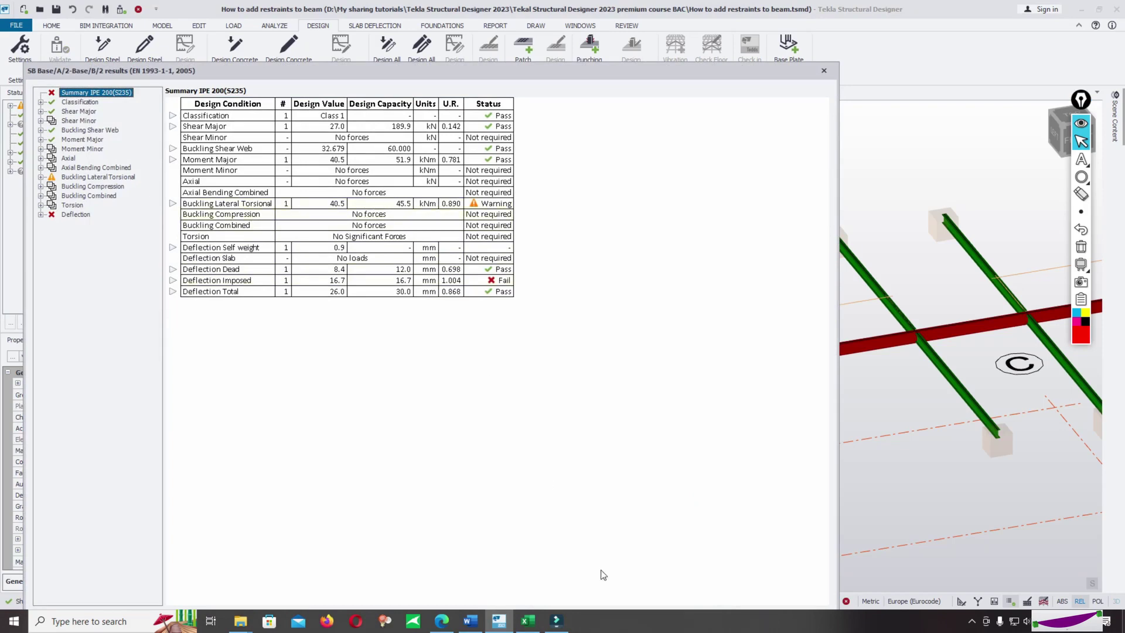
Compare the lateral-torsional buckling check with the Excel verification table and close Tekla's check results.
click(528, 620)
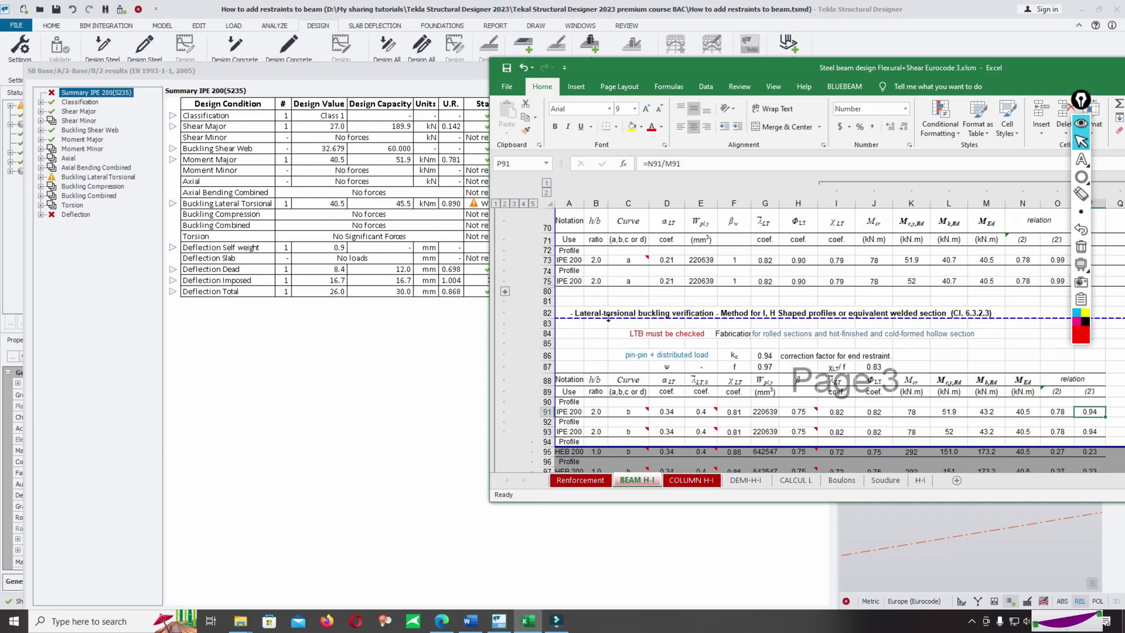
click(384, 325)
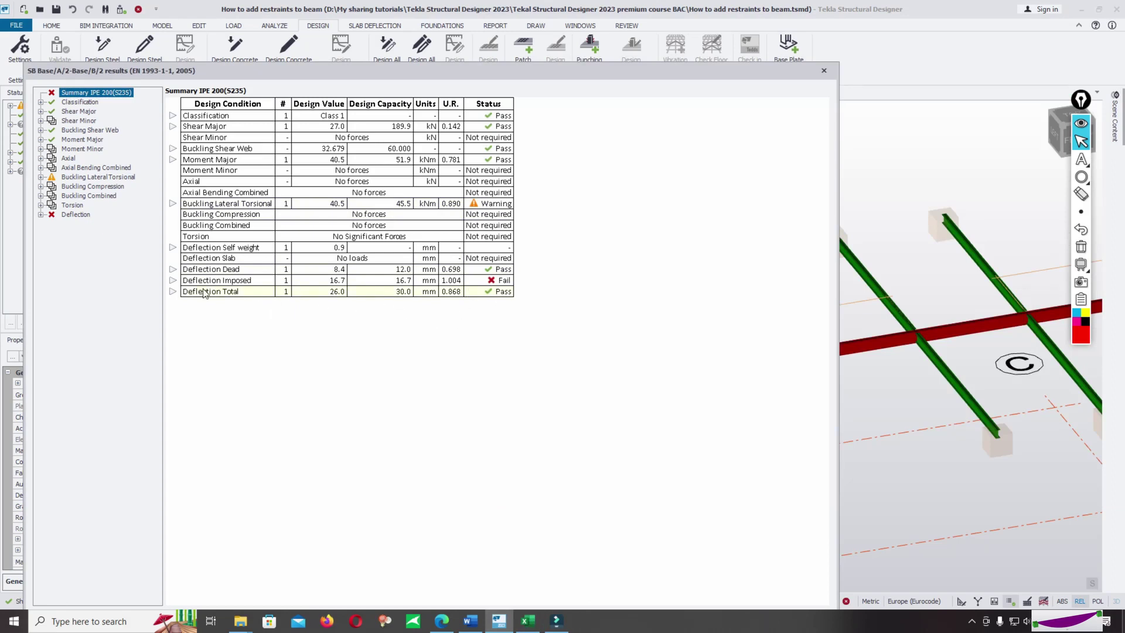
click(824, 70)
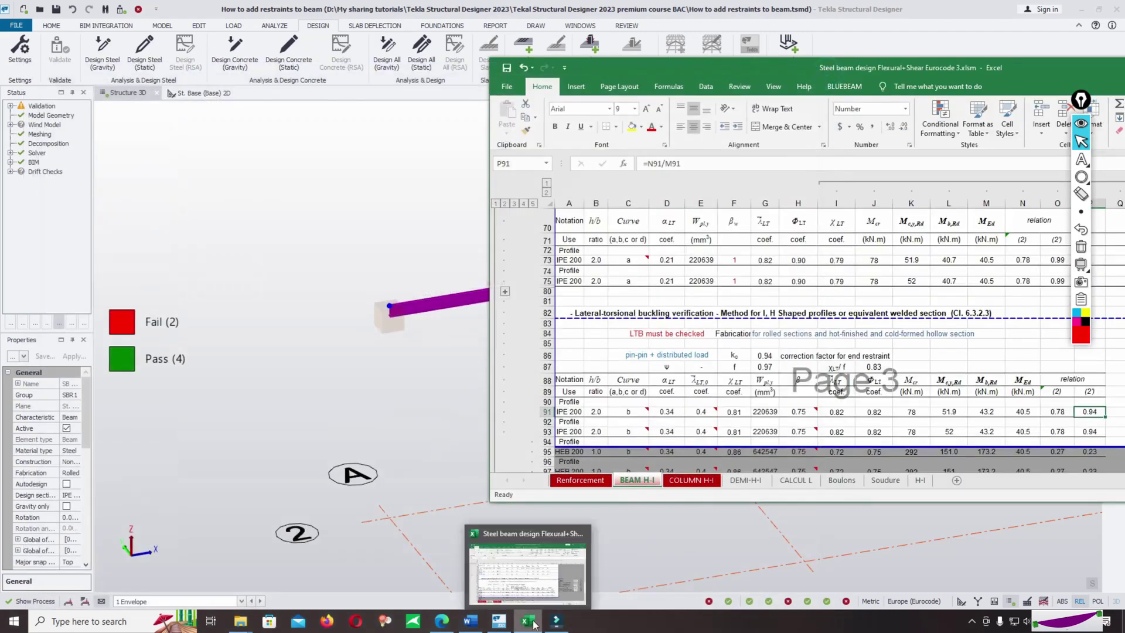
Maximize the Excel workbook, review its strength verification and section property tables, and return to Tekla Structural Designer.
double_click(885, 68)
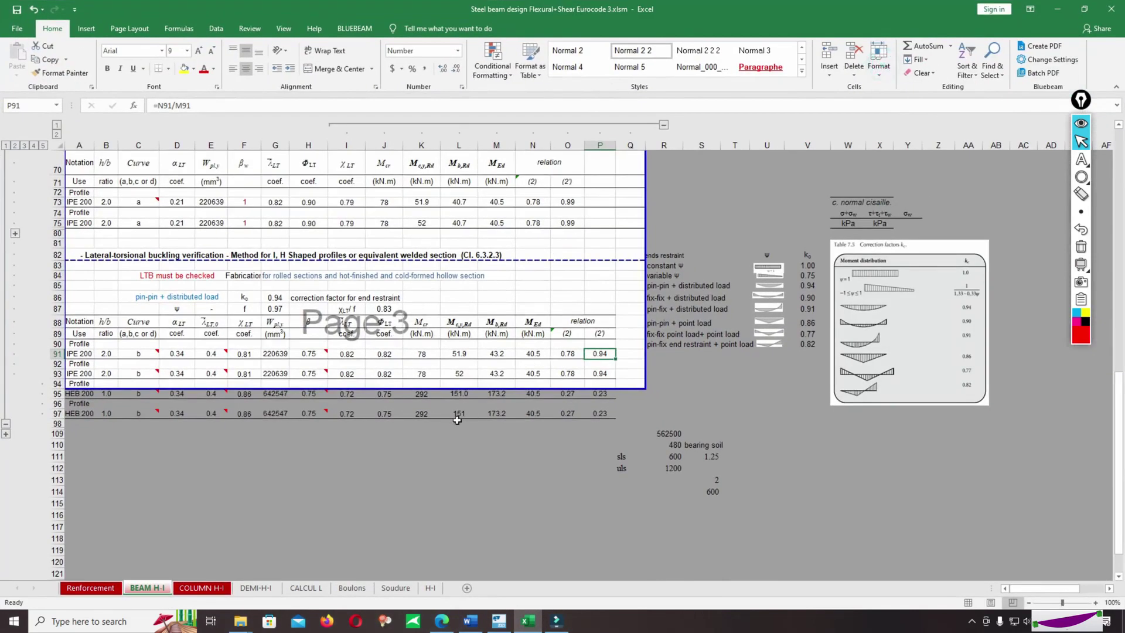
scroll(451, 412, up, 1)
scroll(383, 420, up, 13)
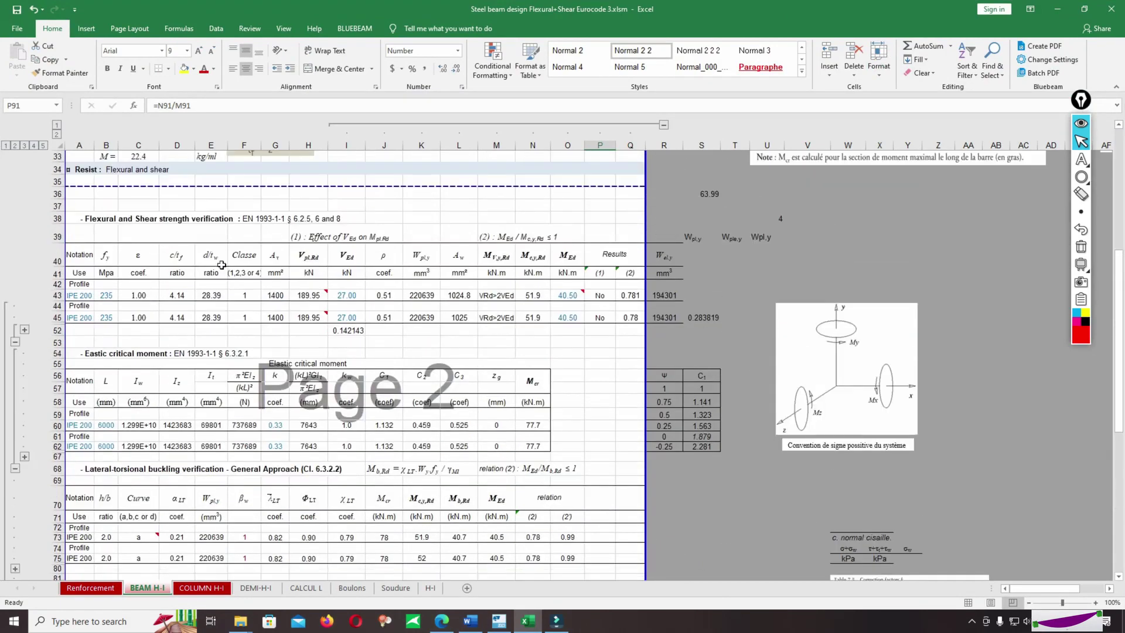
scroll(135, 201, up, 6)
scroll(466, 570, down, 5)
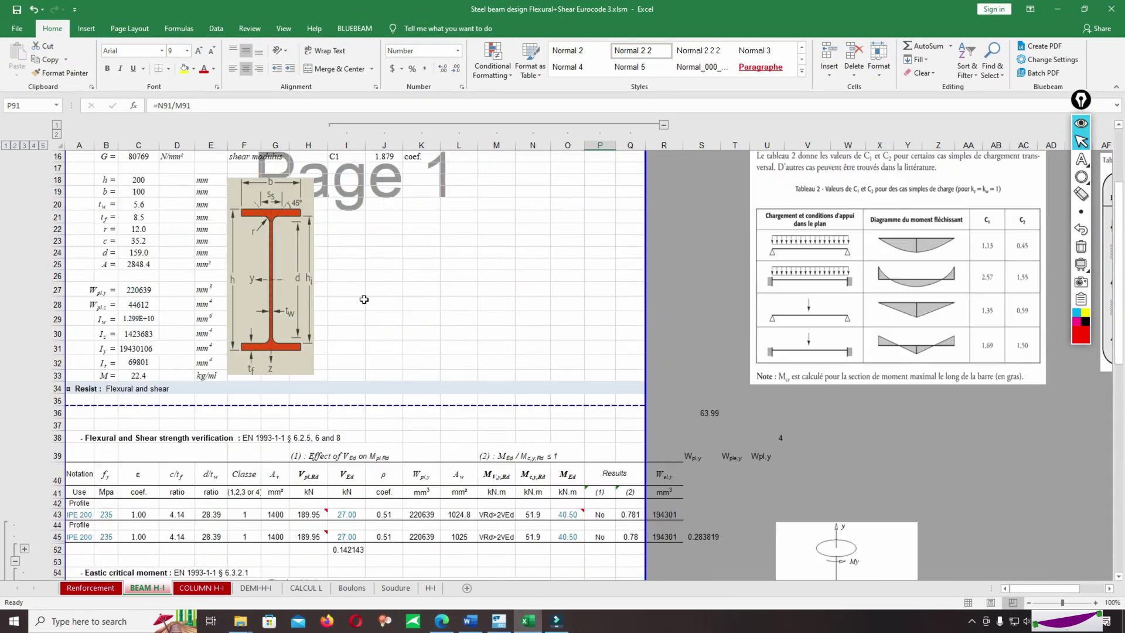
scroll(364, 300, up, 2)
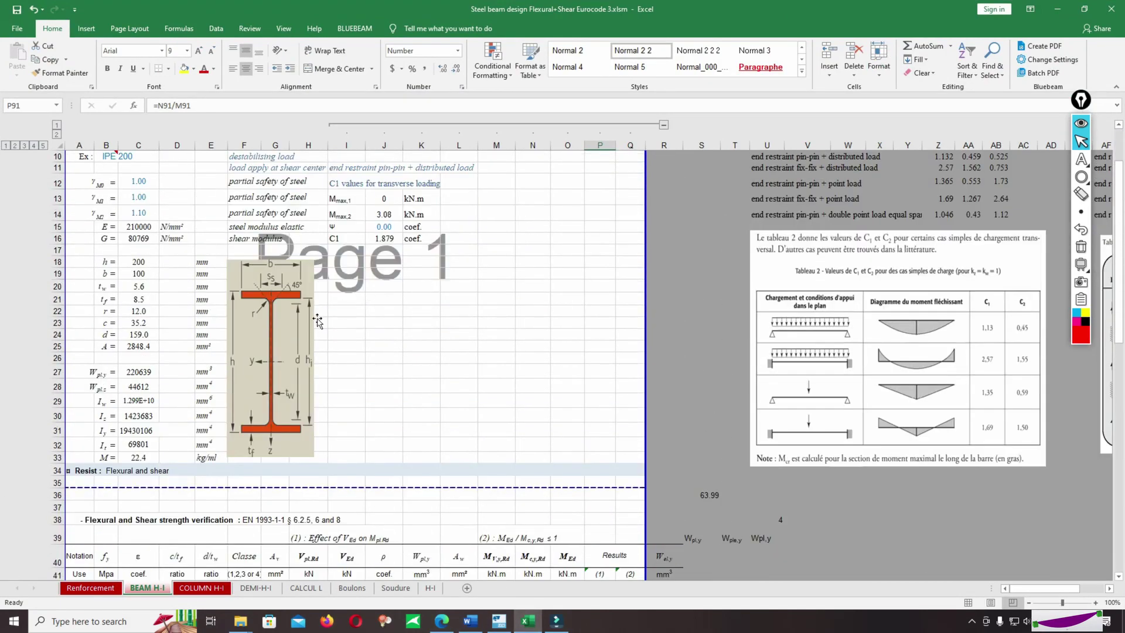
click(1068, 15)
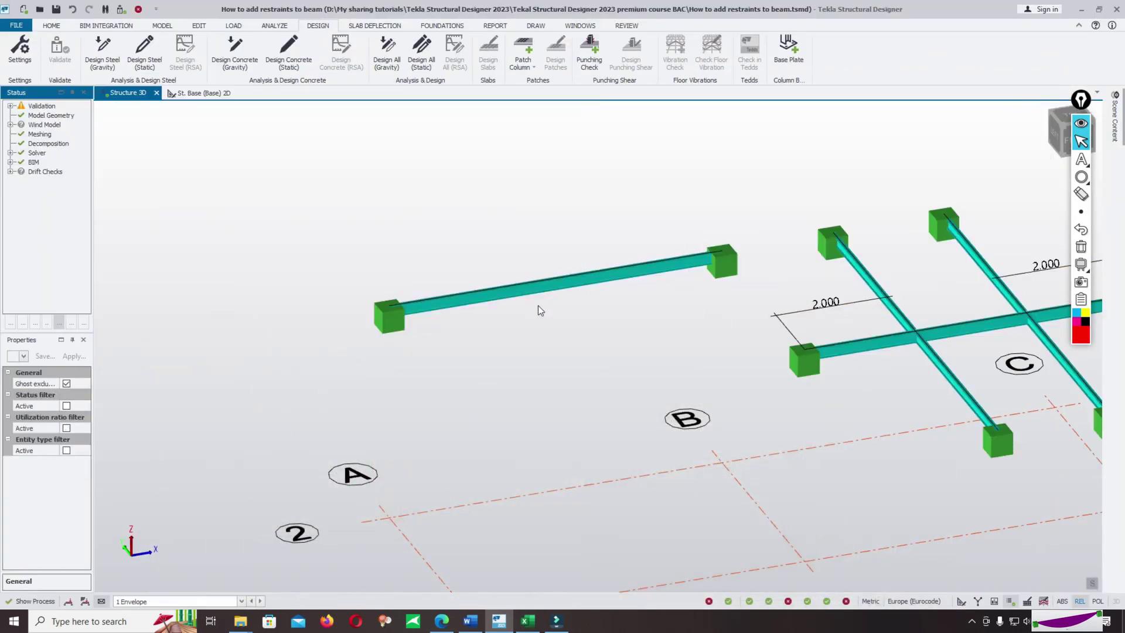
Set both the sub-beam top and bottom flange factors to 1 in the standalone beam's lateral restraints and accept the properties.
click(531, 290)
right_click(532, 289)
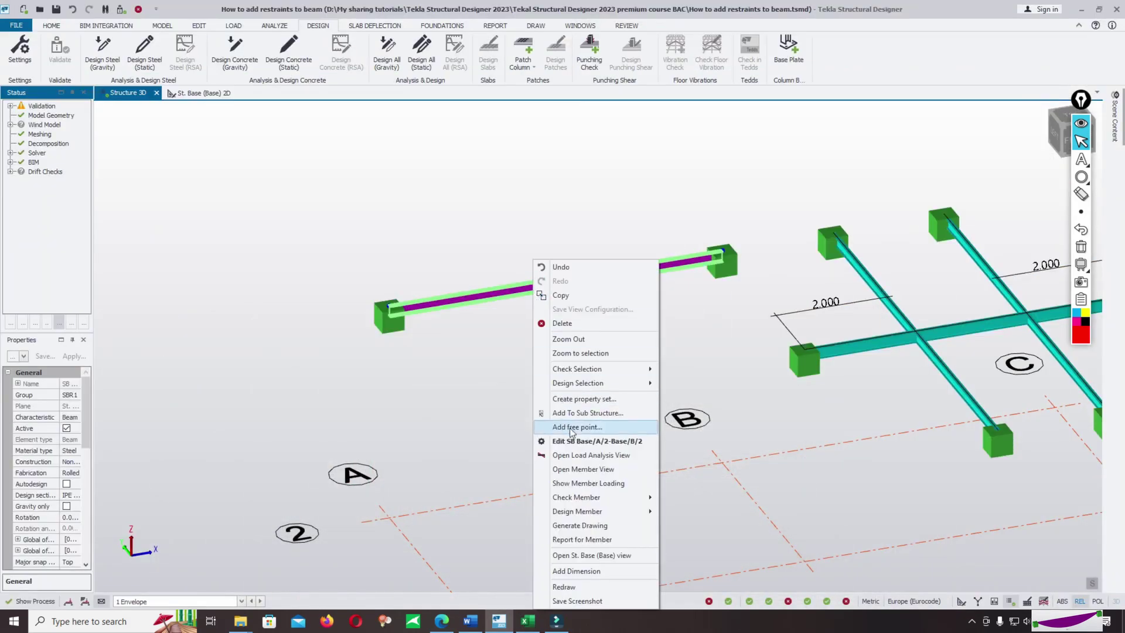
click(607, 441)
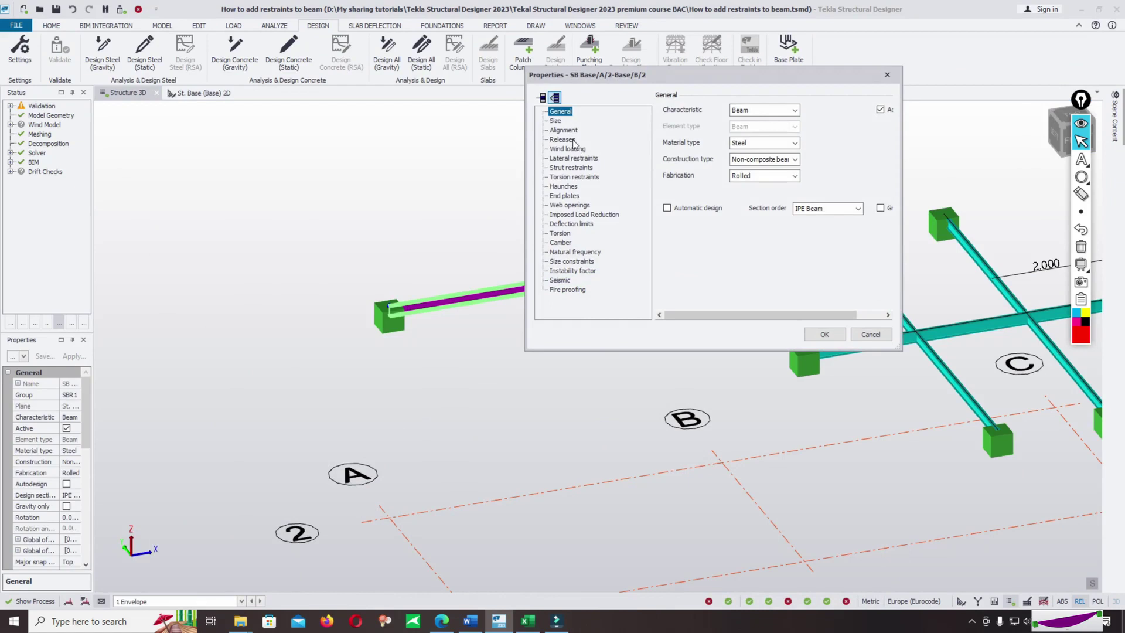
click(574, 158)
click(841, 168)
click(841, 167)
text(1)
click(868, 168)
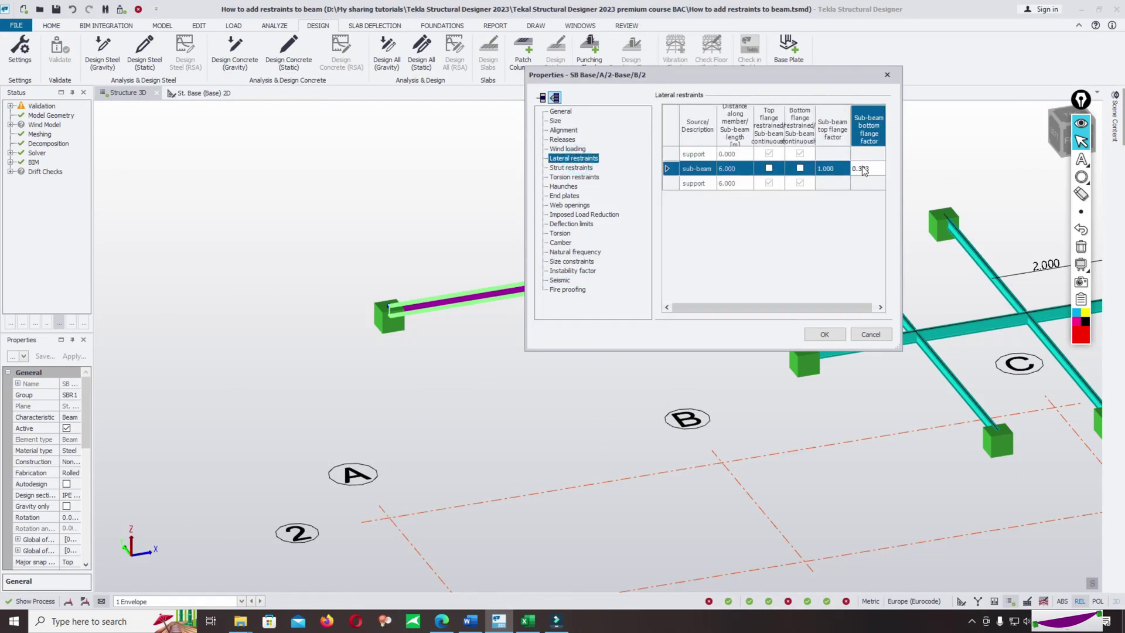
text(1)
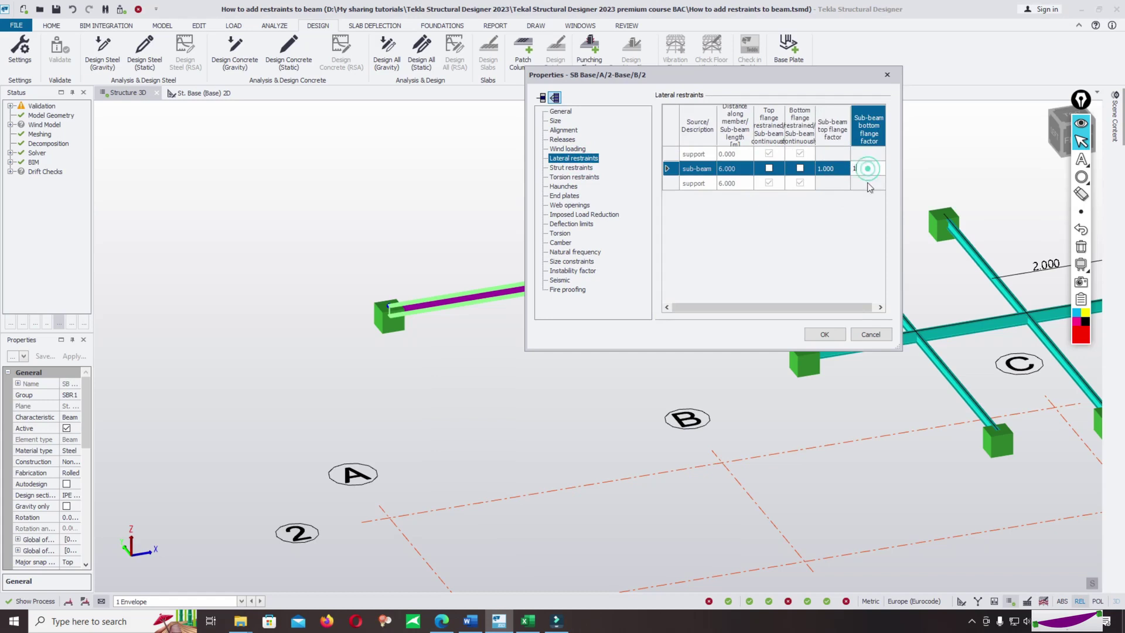
click(824, 334)
Rerun the static design of all members and open the standalone beam's static check results with all details expanded.
click(429, 185)
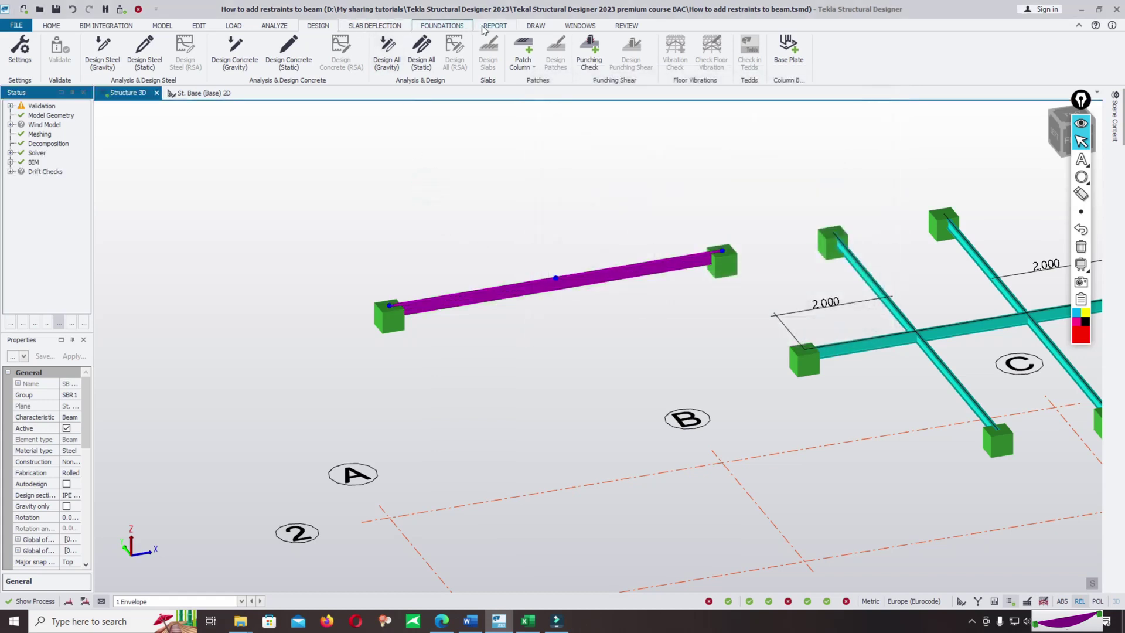
click(410, 56)
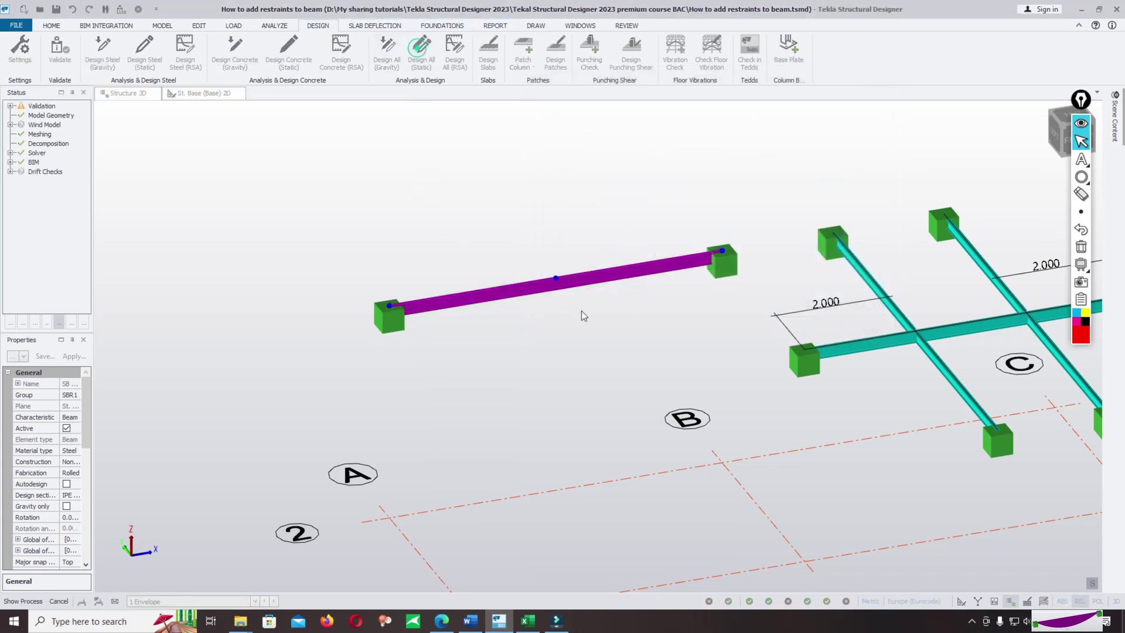
right_click(557, 287)
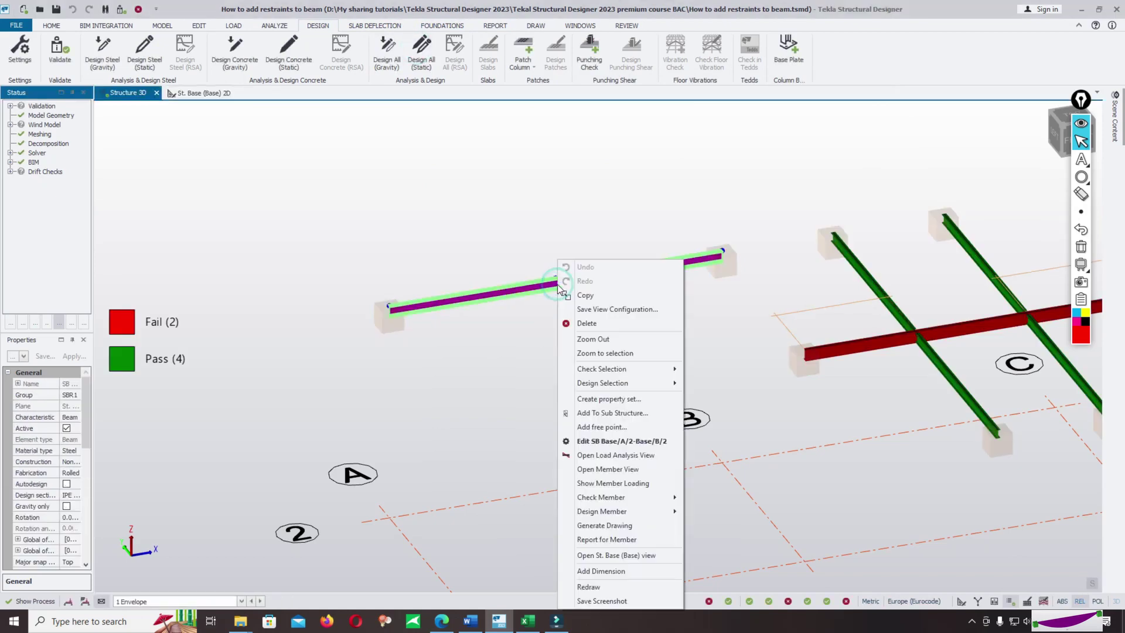
mouse_move(663, 388)
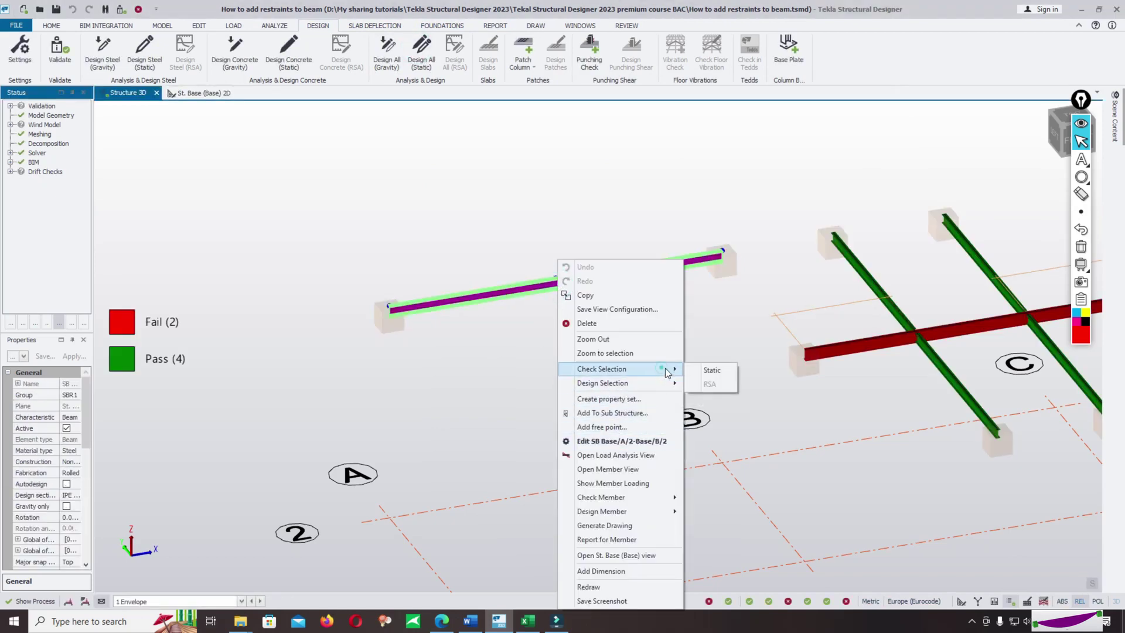
click(703, 372)
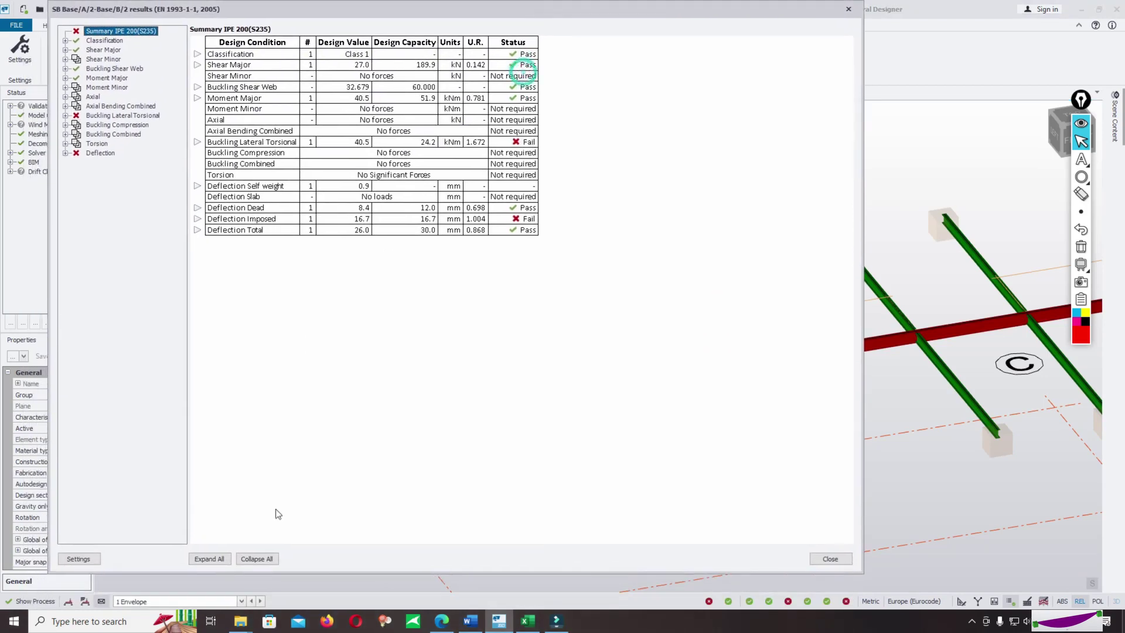
click(205, 560)
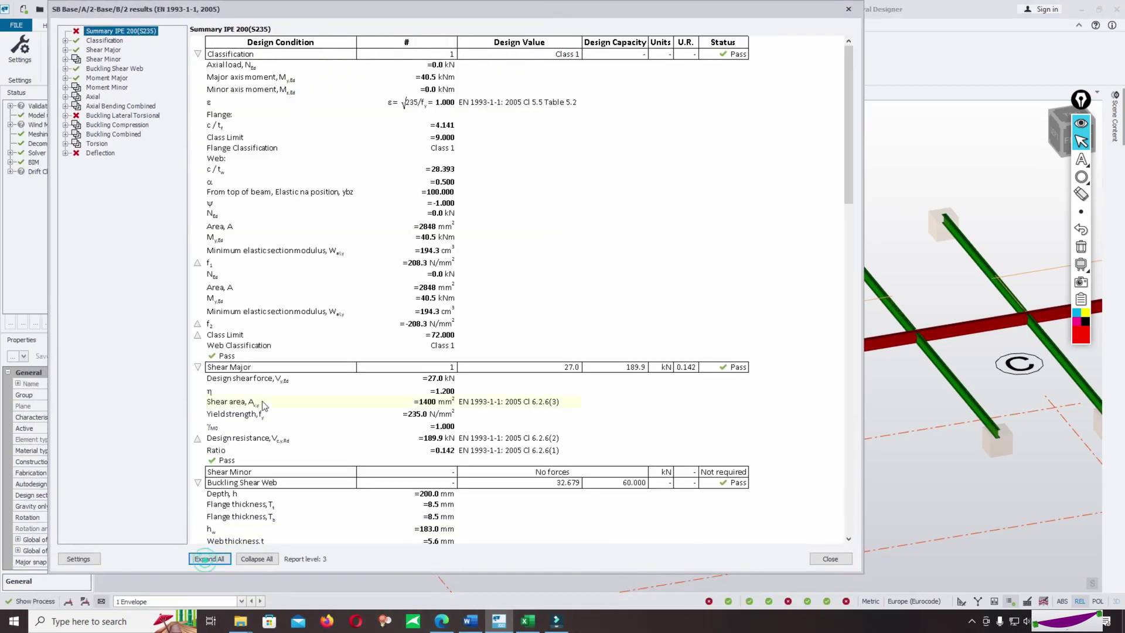
Switch to Excel and set the k coefficient to 1 for the IPE 200 rows of the elastic critical moment table.
click(527, 620)
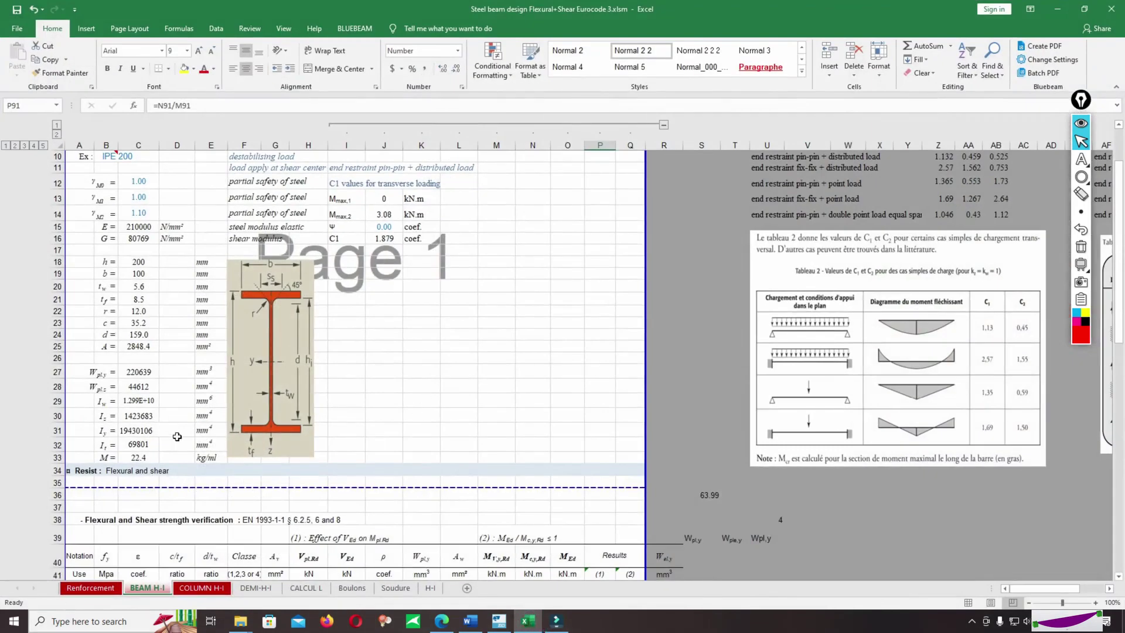
scroll(275, 422, down, 8)
click(274, 415)
text(1)
click(346, 457)
Place the Excel window beside the Tekla Structural Designer results and show its flexural and shear strength verification table.
scroll(408, 234, up, 2)
scroll(408, 234, up, 8)
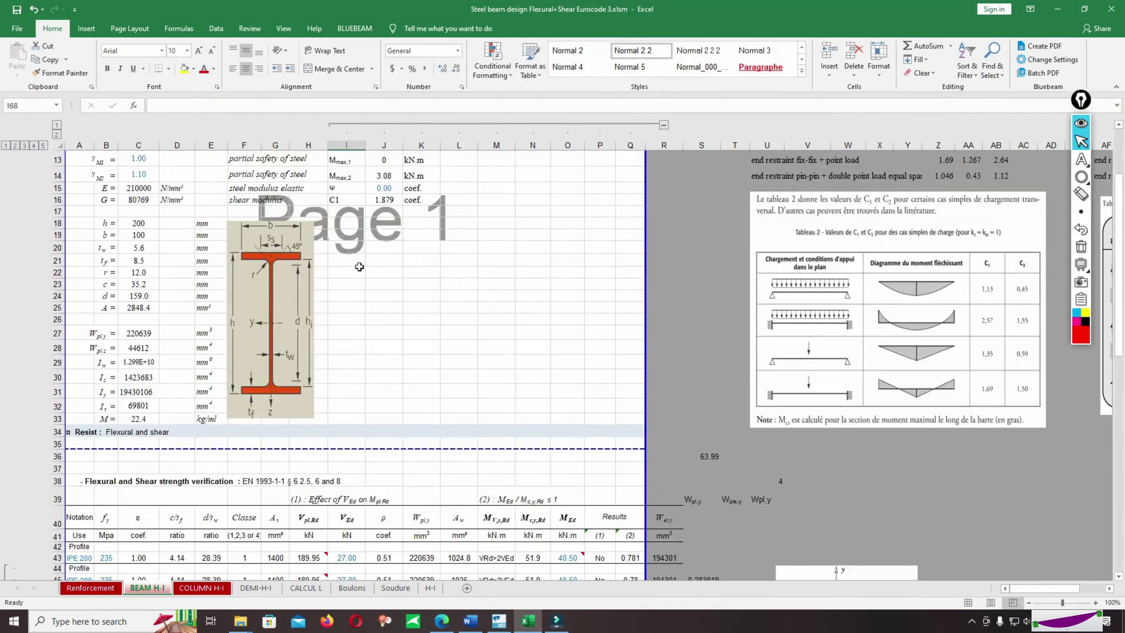
drag(645, 9, 950, 82)
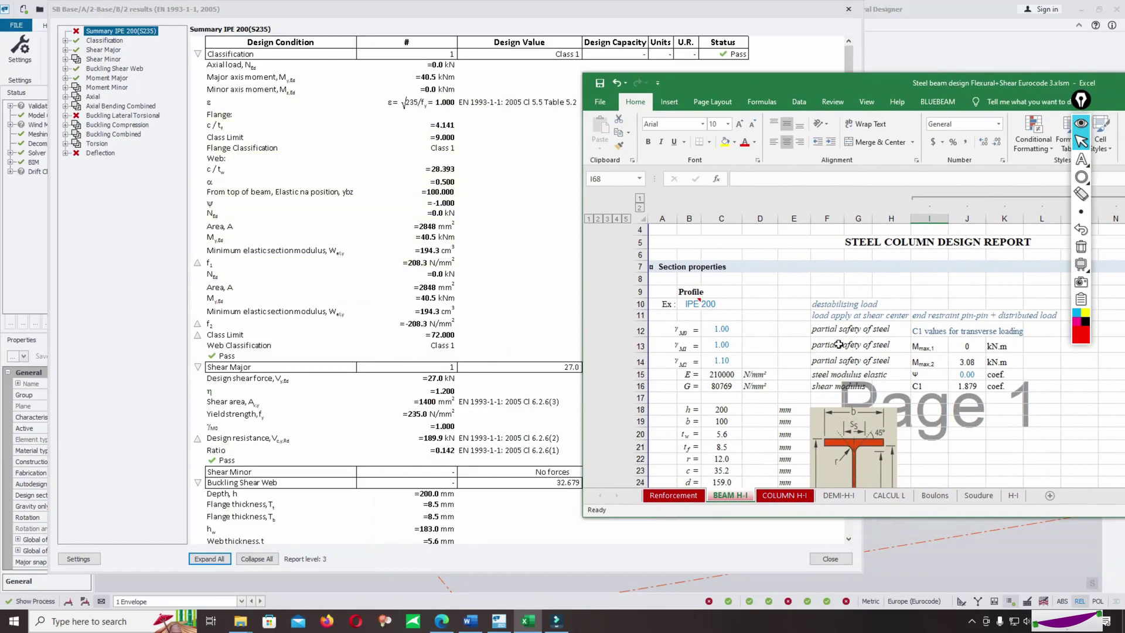
scroll(777, 349, down, 4)
scroll(777, 349, down, 5)
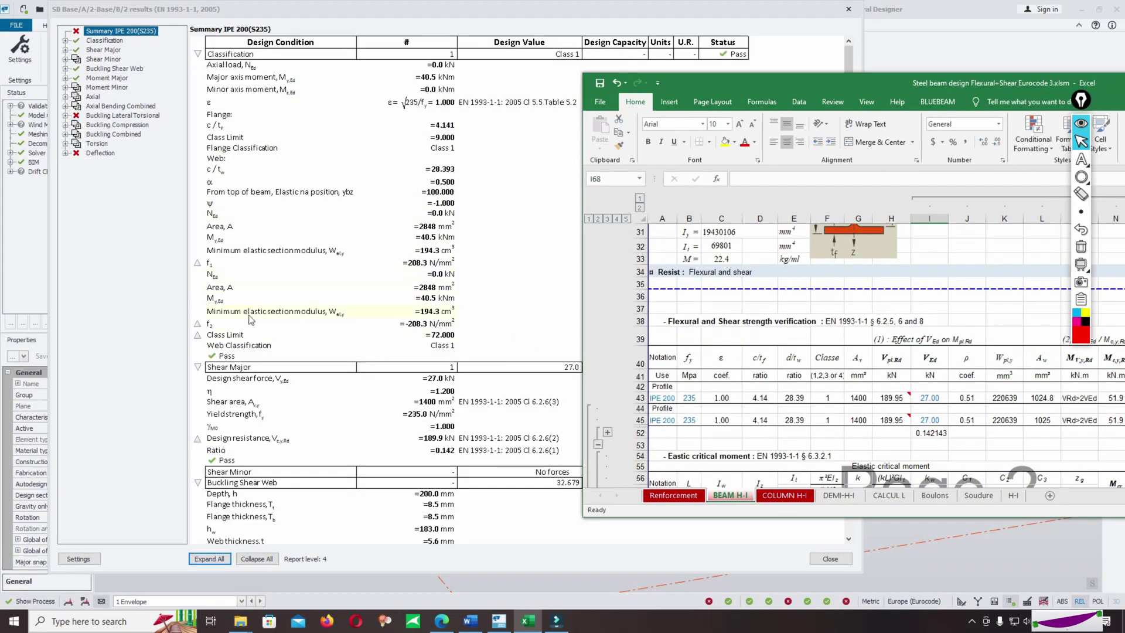
Compare the IPE 200 section class and plastic shear resistance in the workbook with Tekla's classification and major shear results.
scroll(291, 339, down, 1)
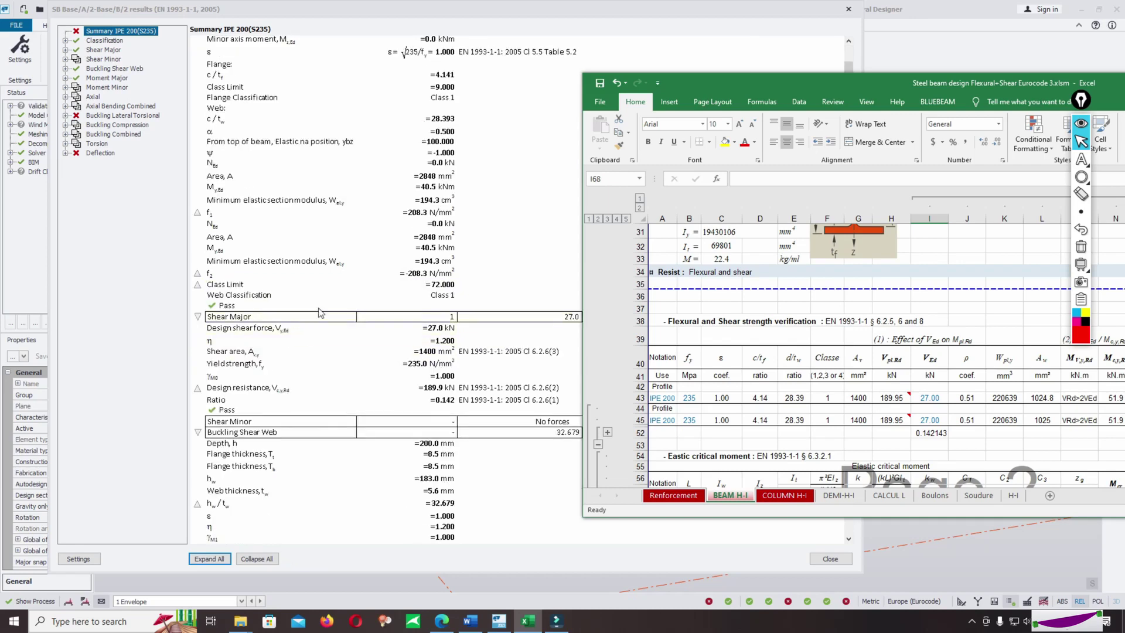
click(837, 397)
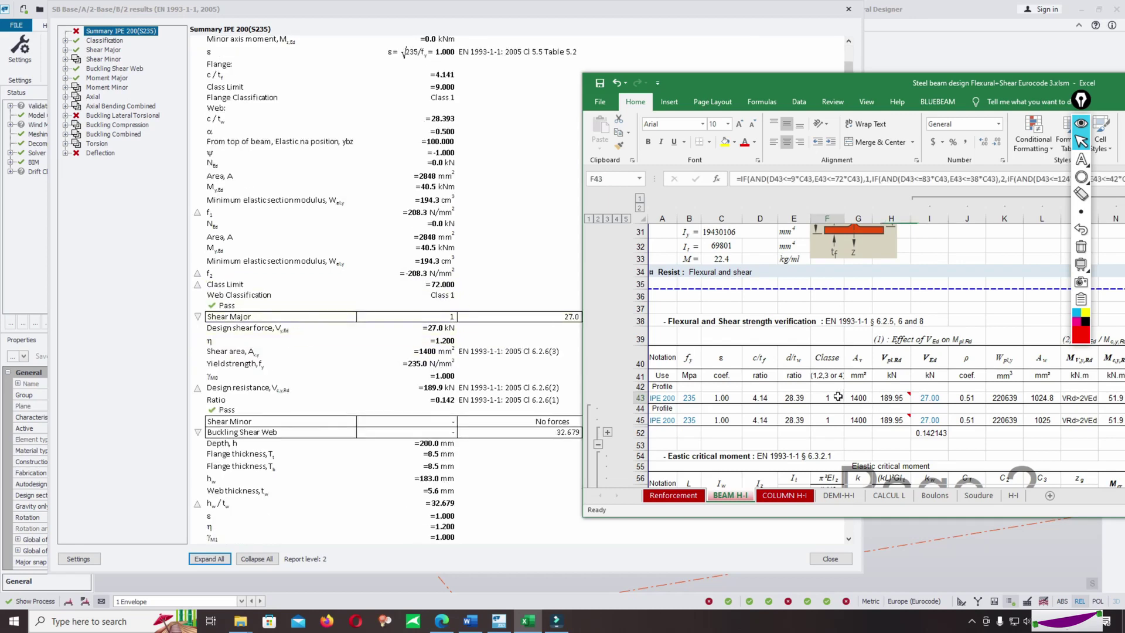
click(831, 416)
scroll(831, 416, down, 2)
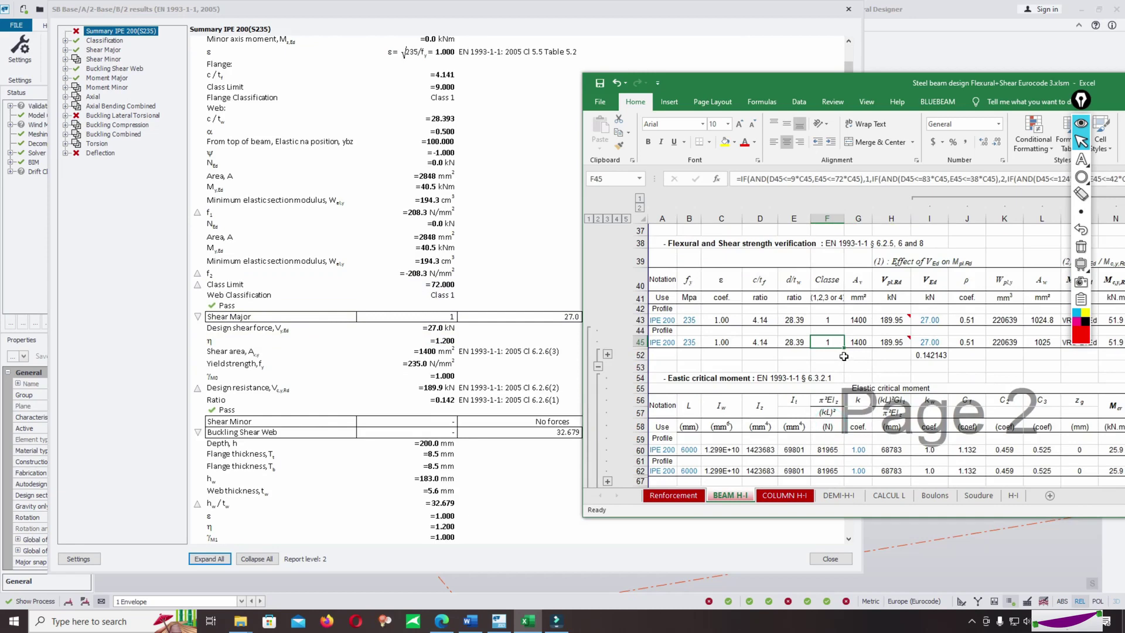
scroll(281, 404, down, 6)
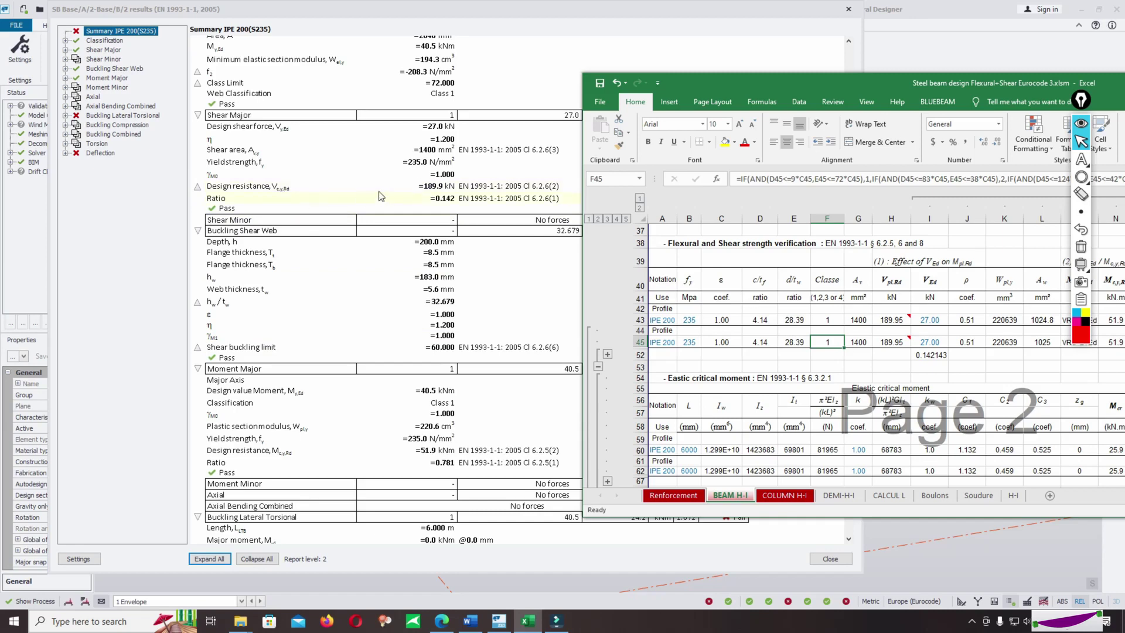
click(887, 322)
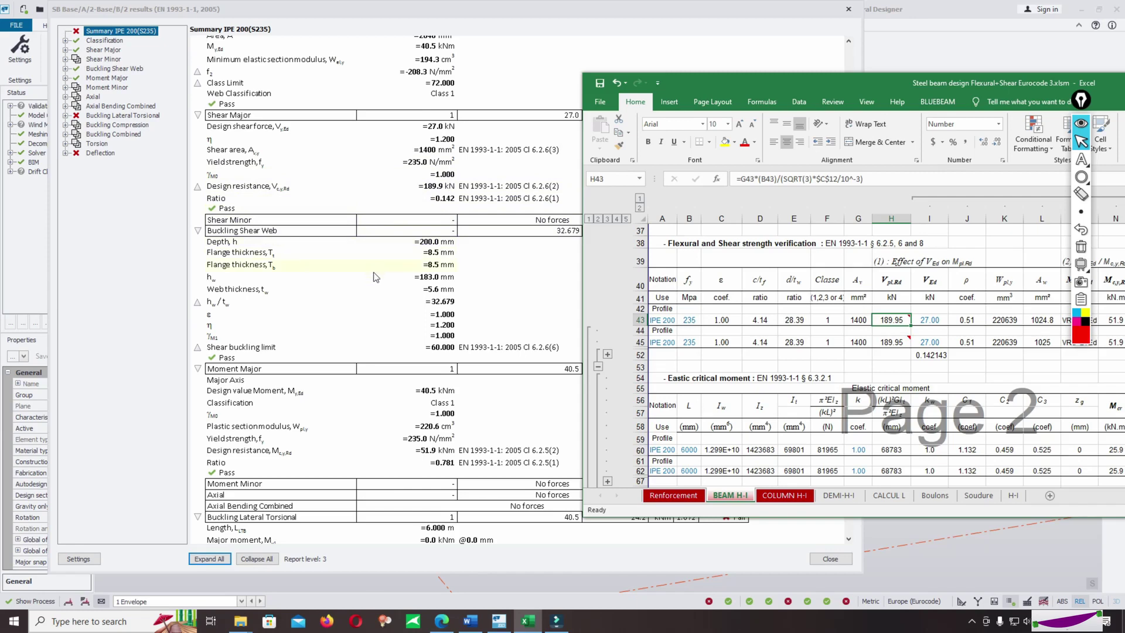
Compare the workbook's major-axis bending resistance for IPE 200 with the Moment Major results, shifting the workbook window to expose that column.
scroll(357, 301, down, 2)
scroll(359, 306, down, 4)
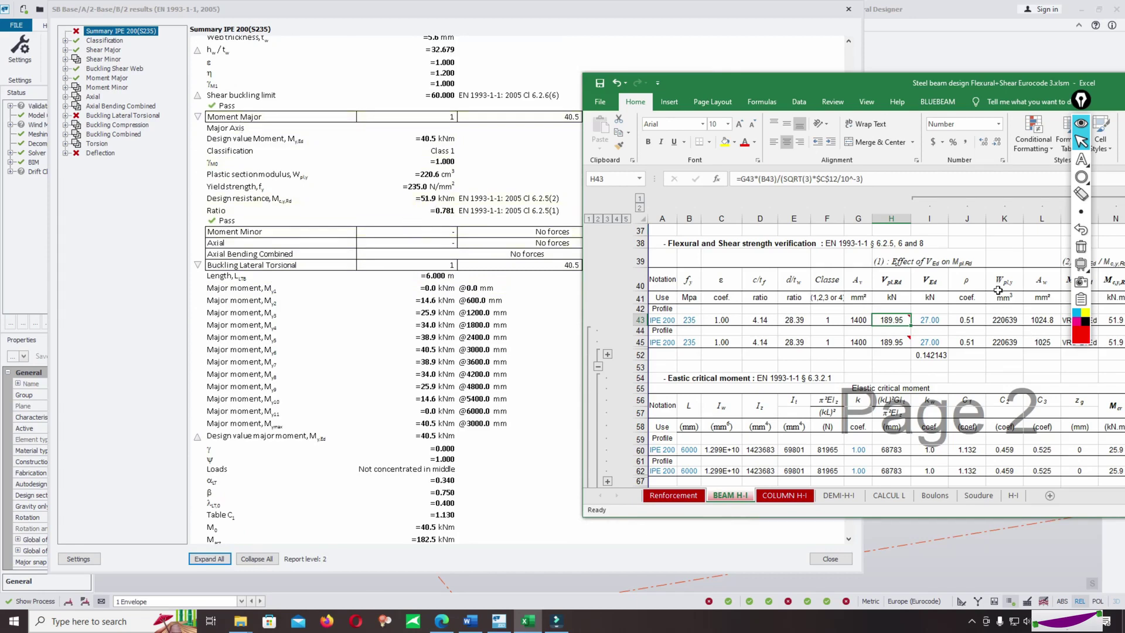
drag(989, 88, 973, 88)
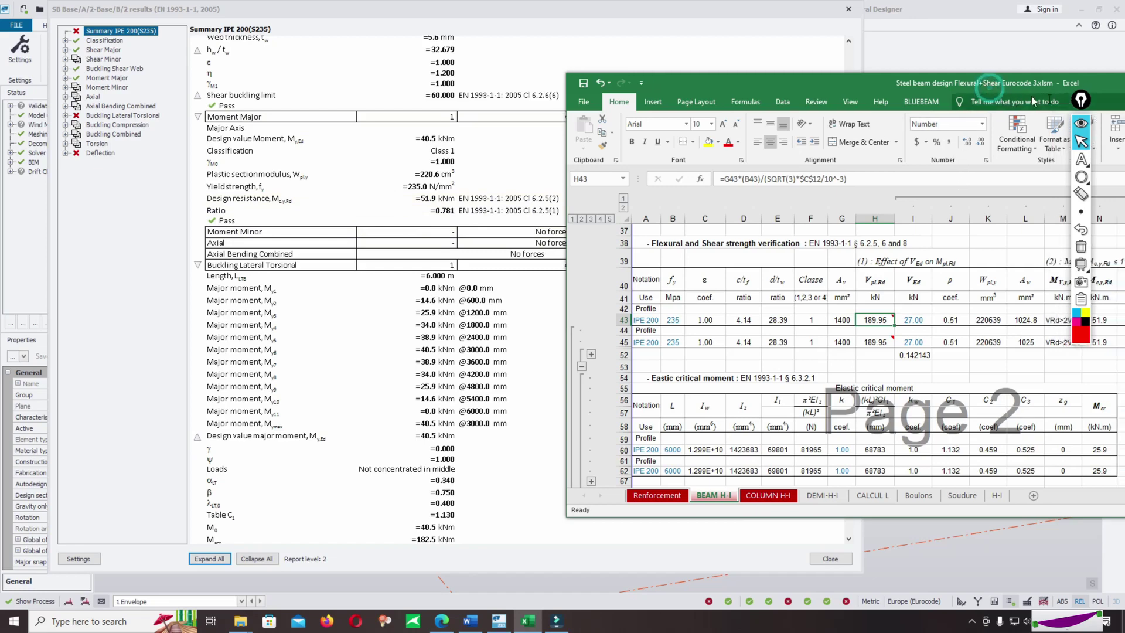
click(1081, 123)
click(1097, 319)
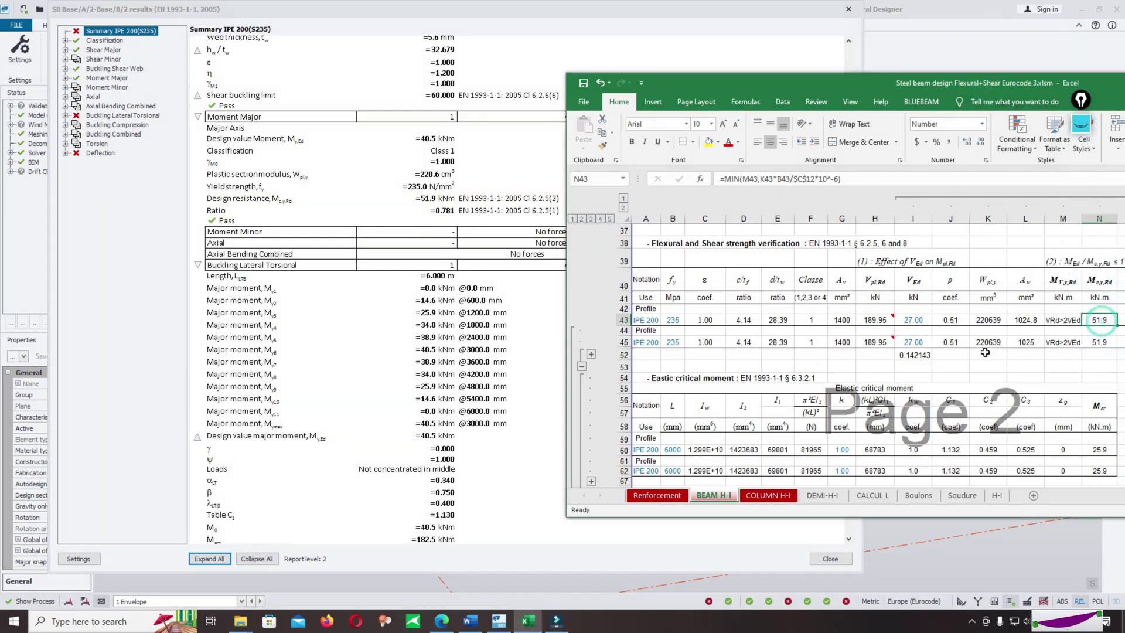
Check the beam length and k coefficient in the elastic critical moment table against Tekla's lateral torsional buckling inputs.
scroll(369, 290, down, 2)
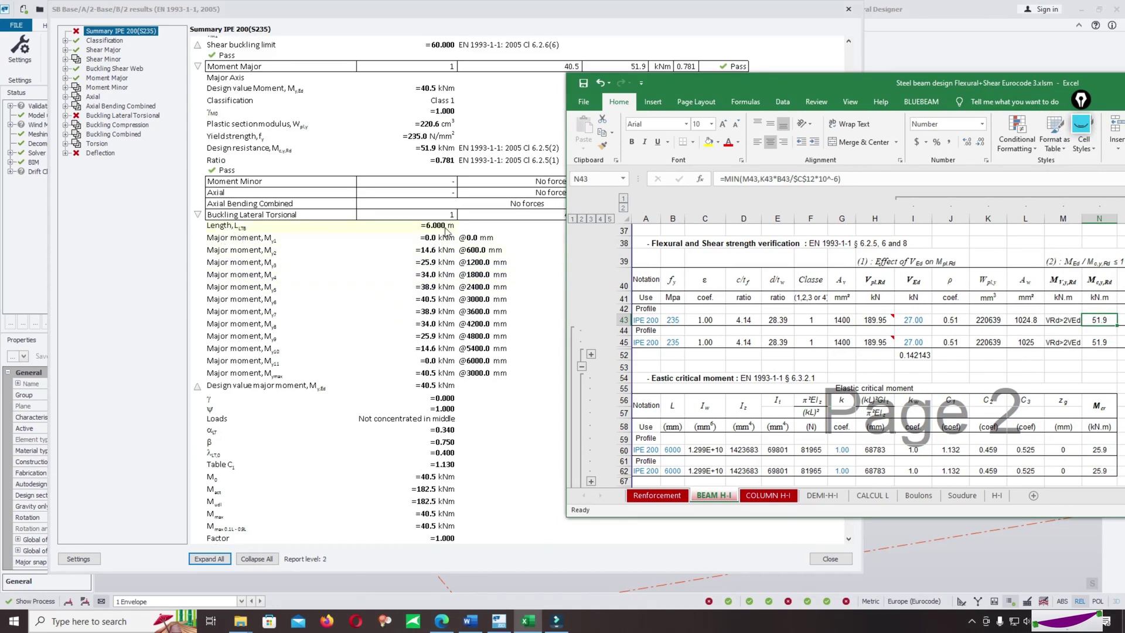
scroll(826, 331, down, 10)
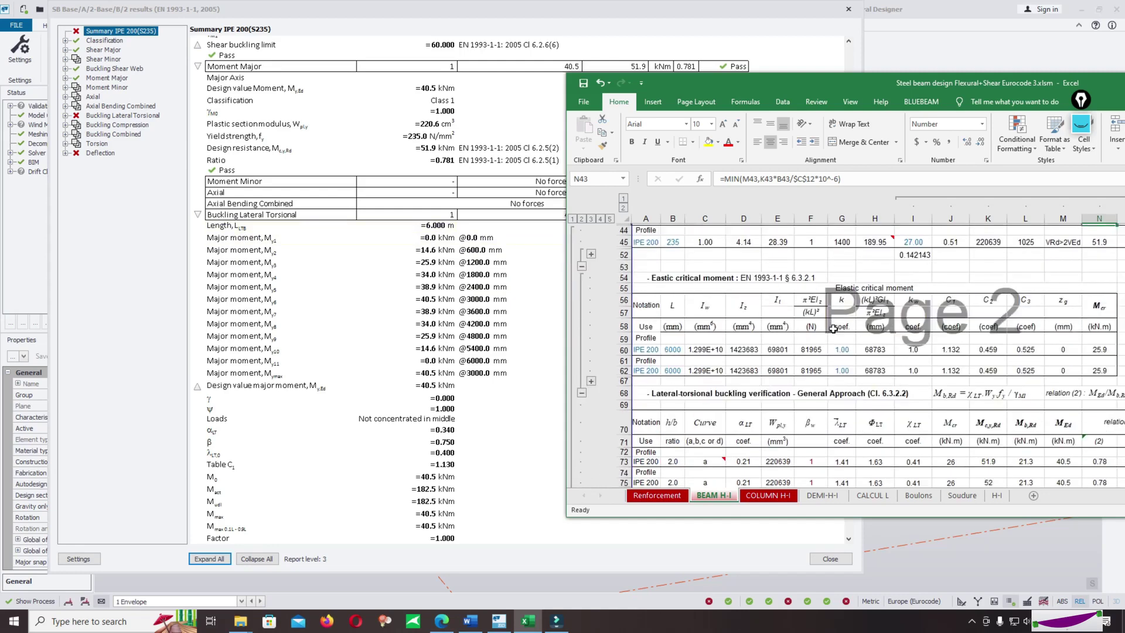
scroll(826, 331, up, 5)
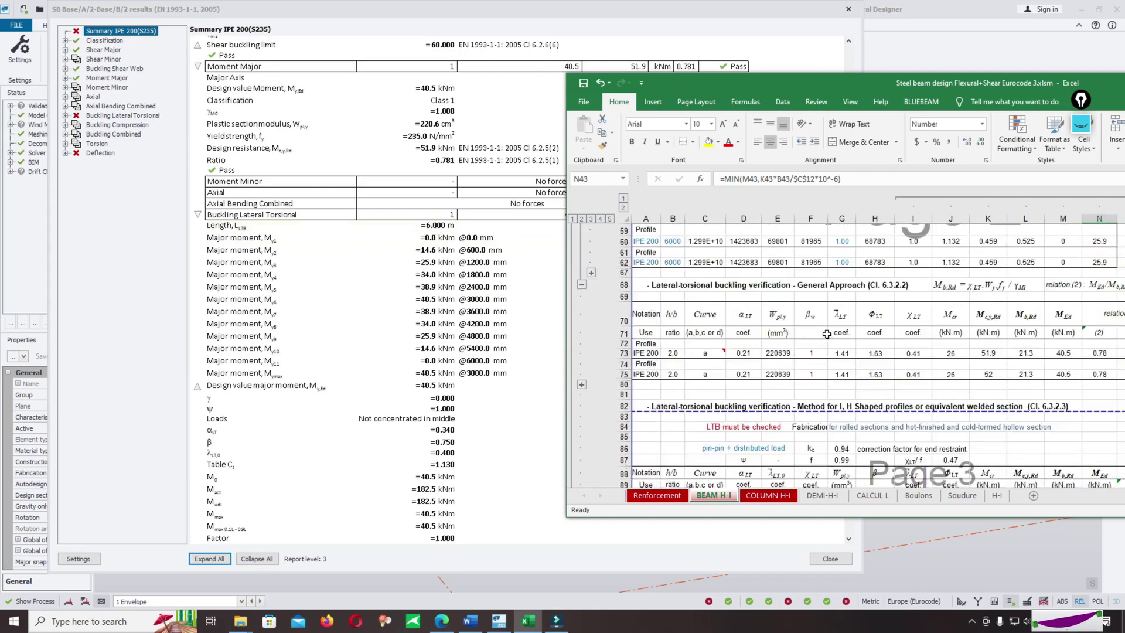
click(668, 277)
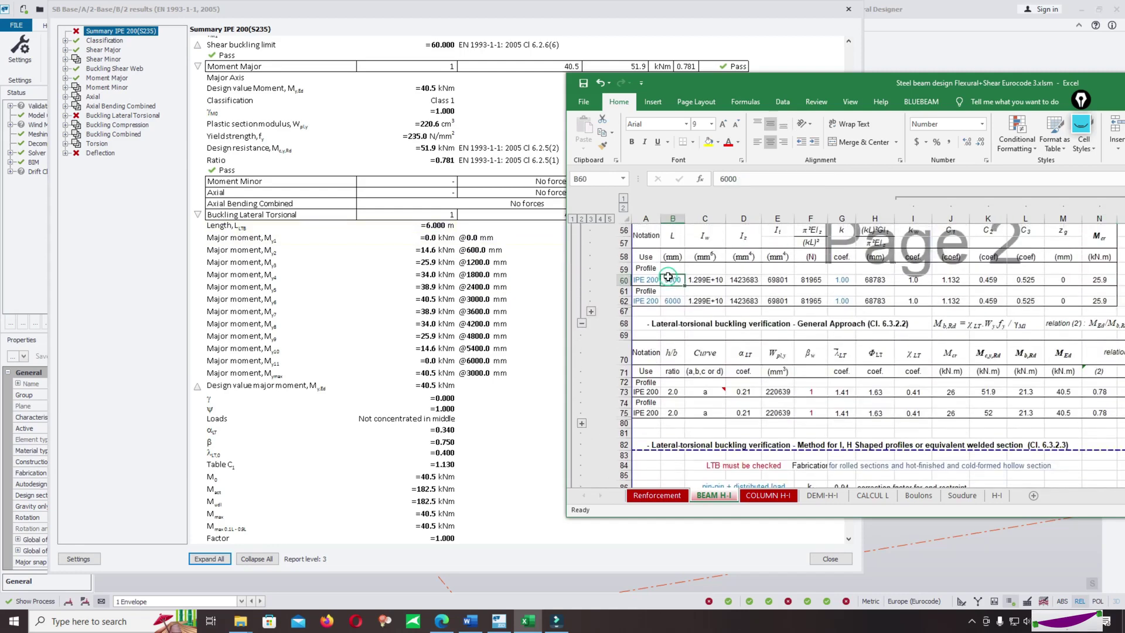
click(841, 279)
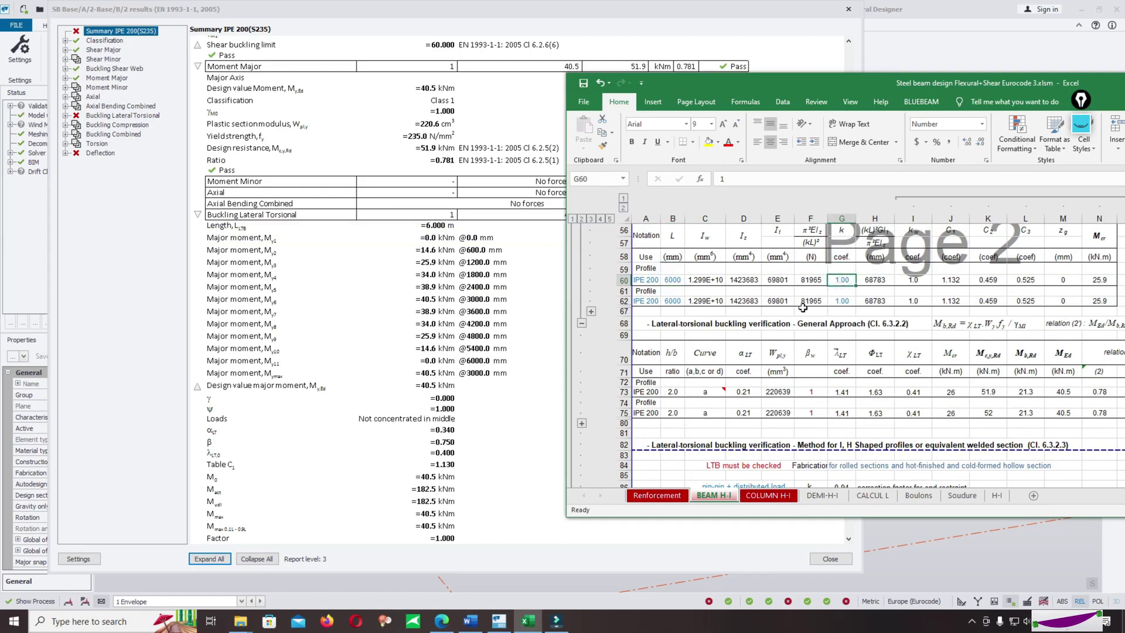
Compare the C1 coefficient and elastic critical moment Mcr between Tekla's lateral torsional buckling results and the workbook's IPE 200 row.
scroll(398, 270, down, 6)
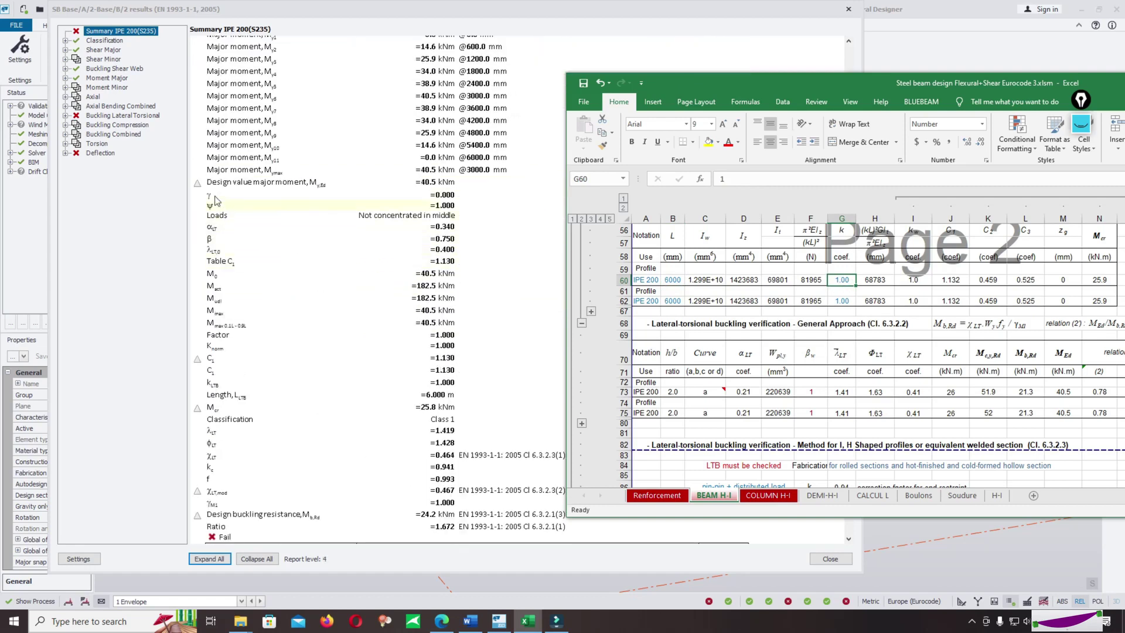
click(223, 266)
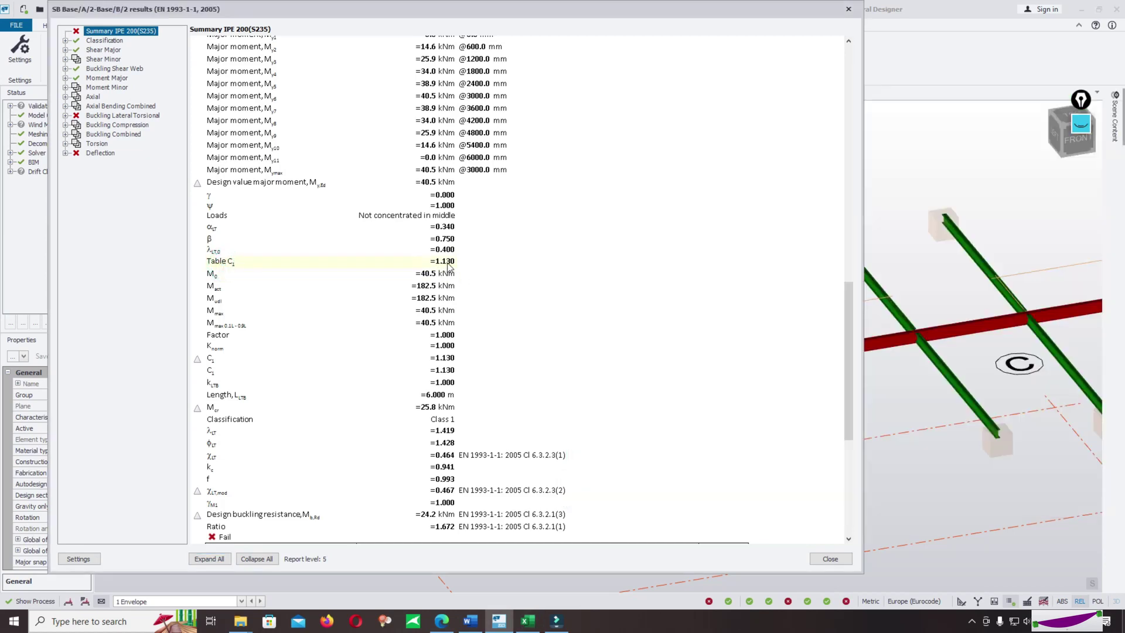
click(528, 621)
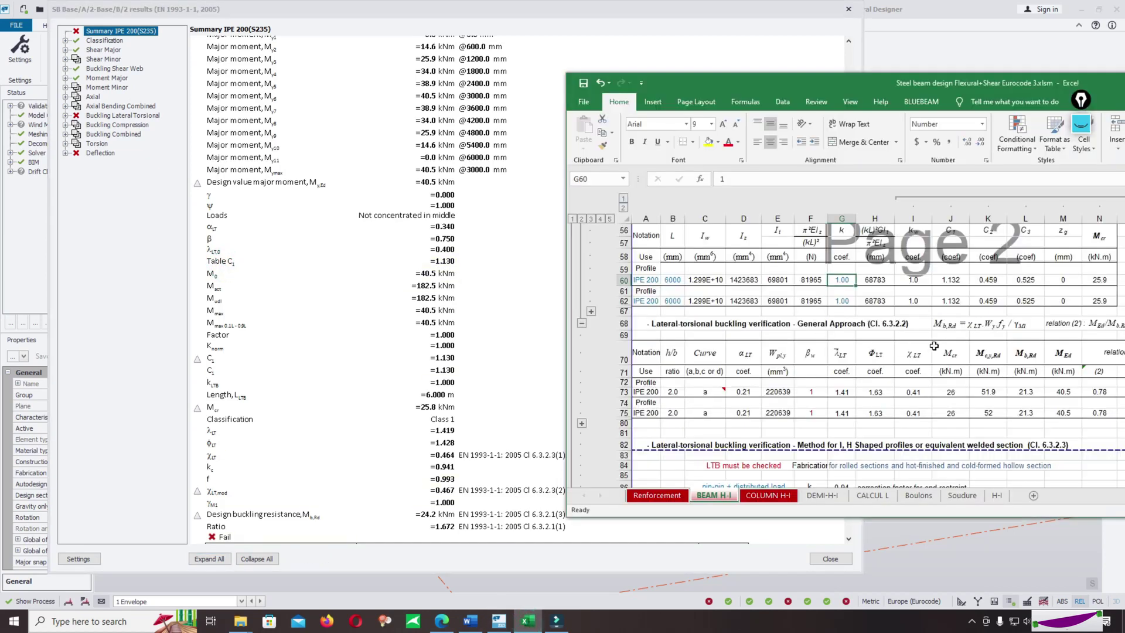
scroll(996, 364, up, 2)
scroll(973, 322, down, 2)
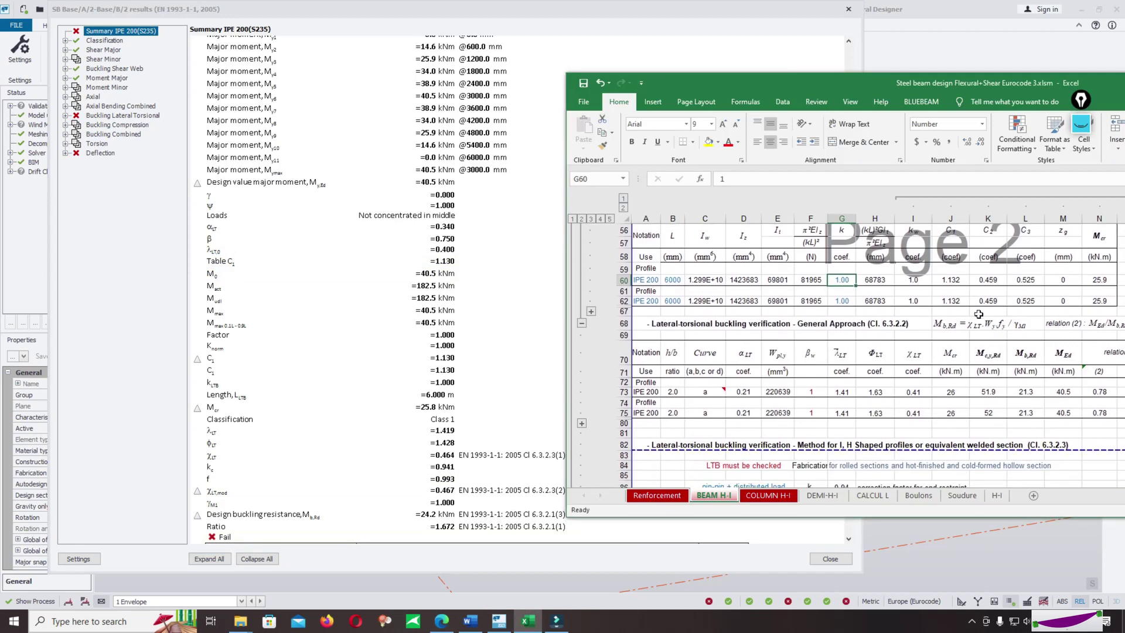
click(959, 280)
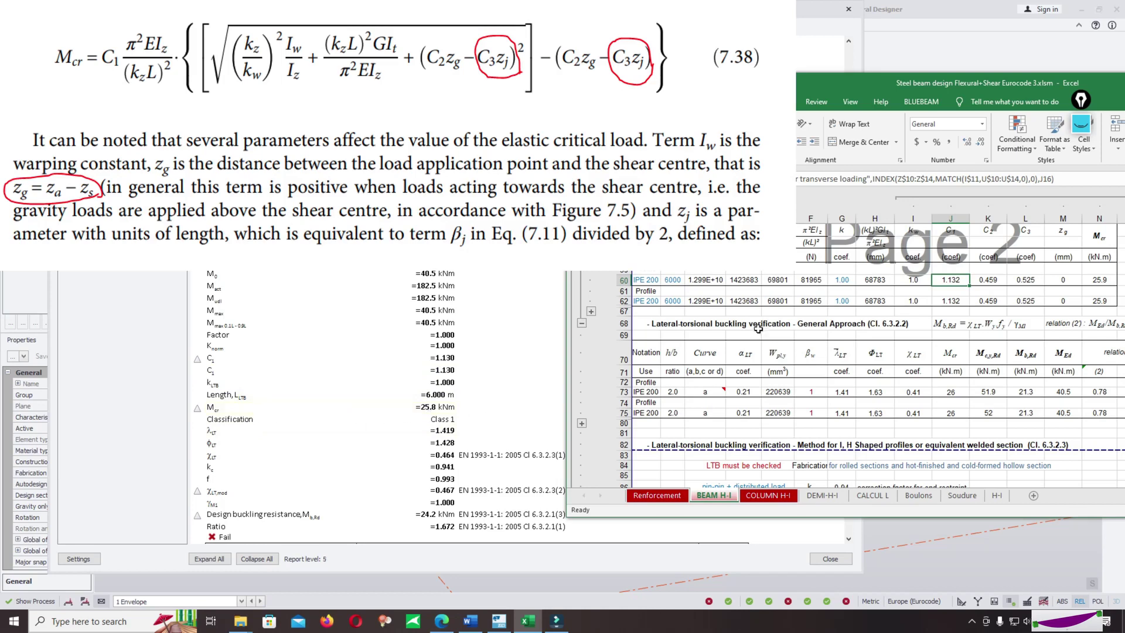
click(1097, 281)
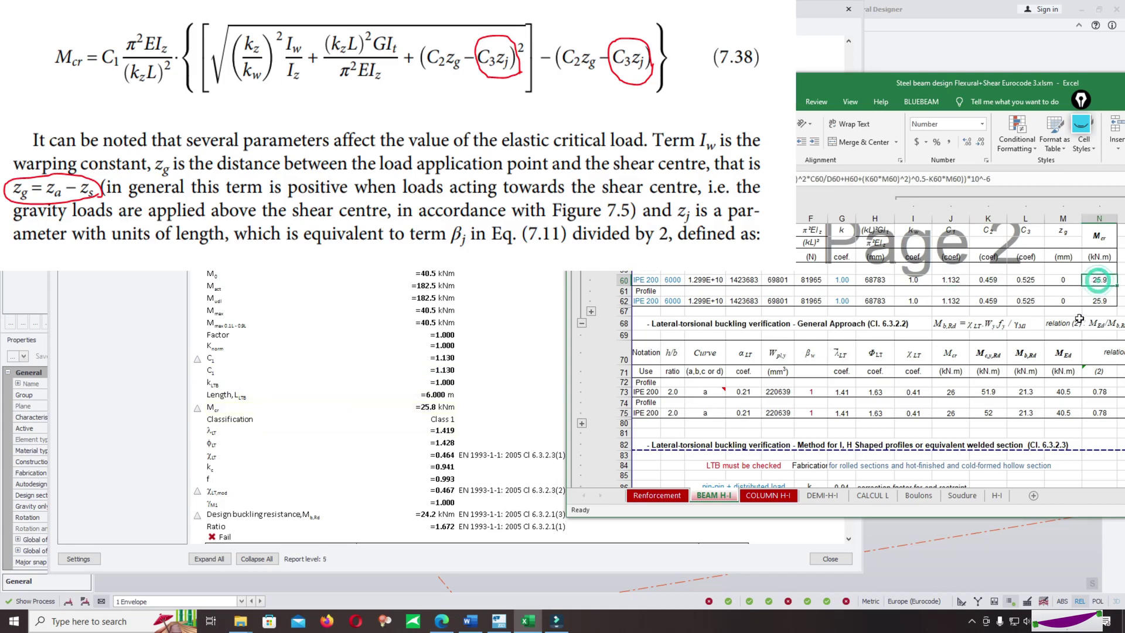
Compare Tekla's design buckling resistance Mb,Rd and ratio with the workbook's Cl. 6.3.2.3 lateral-torsional buckling table for IPE 200.
scroll(467, 415, down, 4)
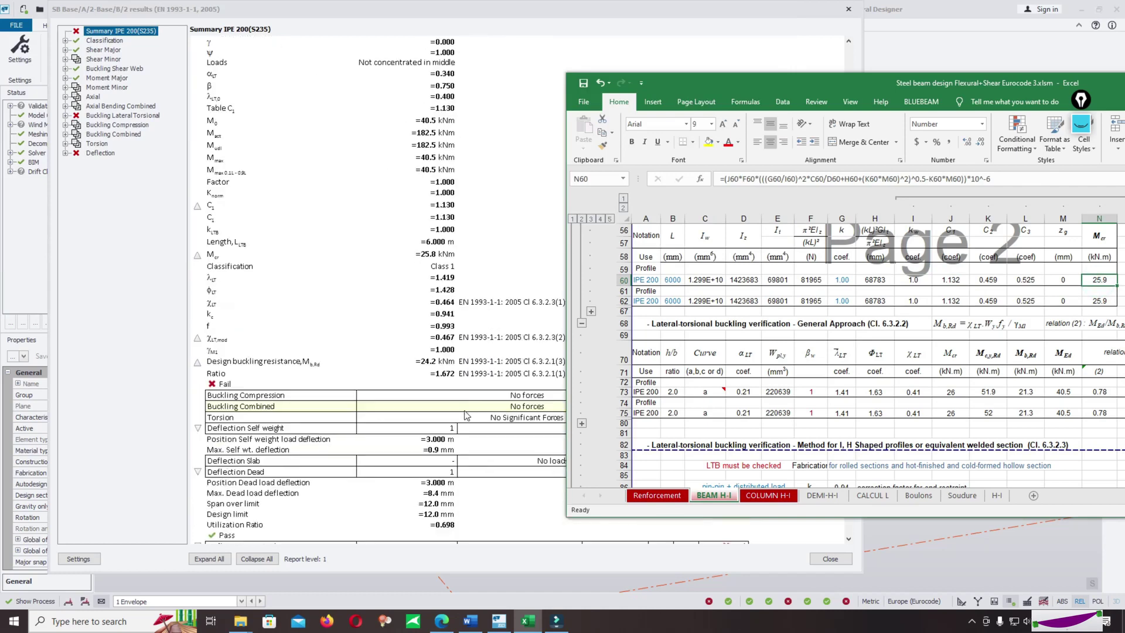
scroll(430, 341, down, 3)
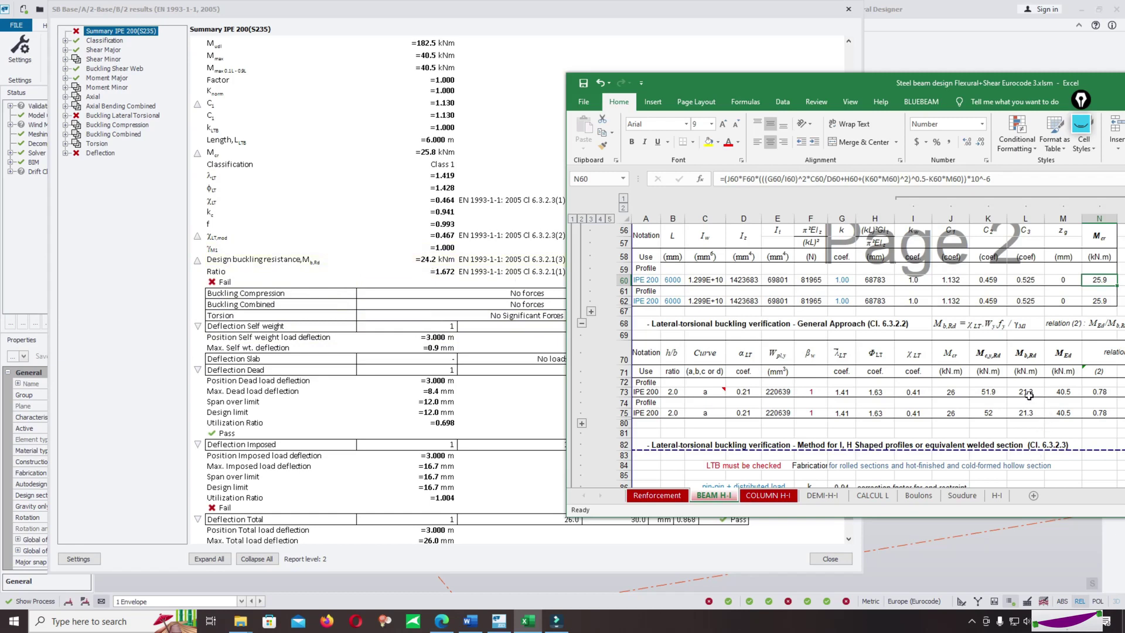
scroll(1028, 395, down, 5)
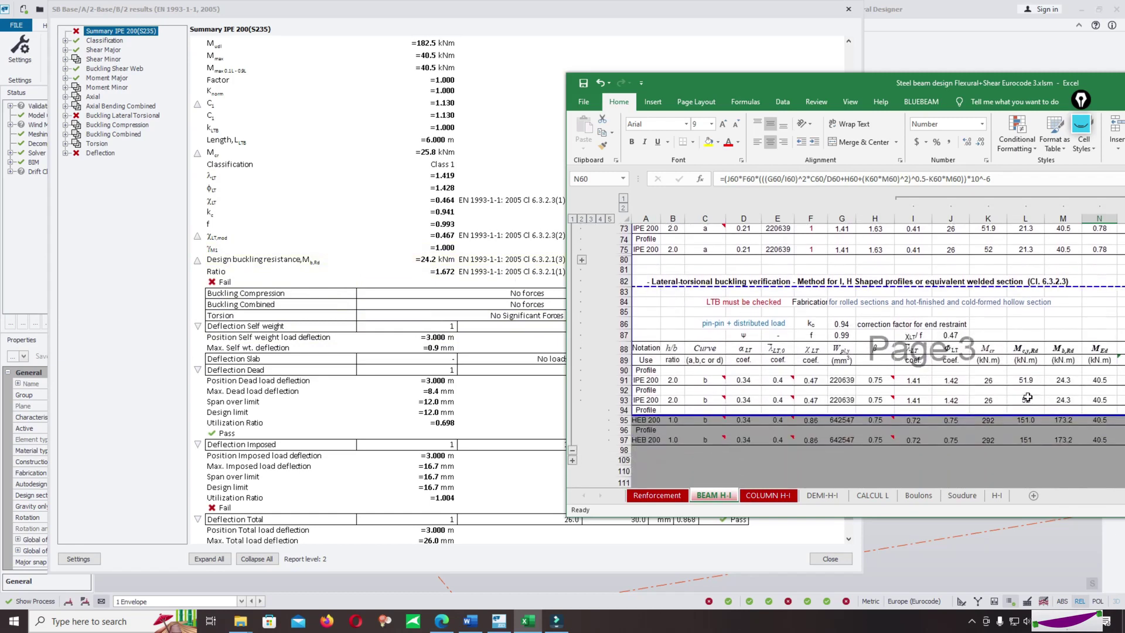
scroll(1028, 398, up, 1)
scroll(1029, 414, up, 2)
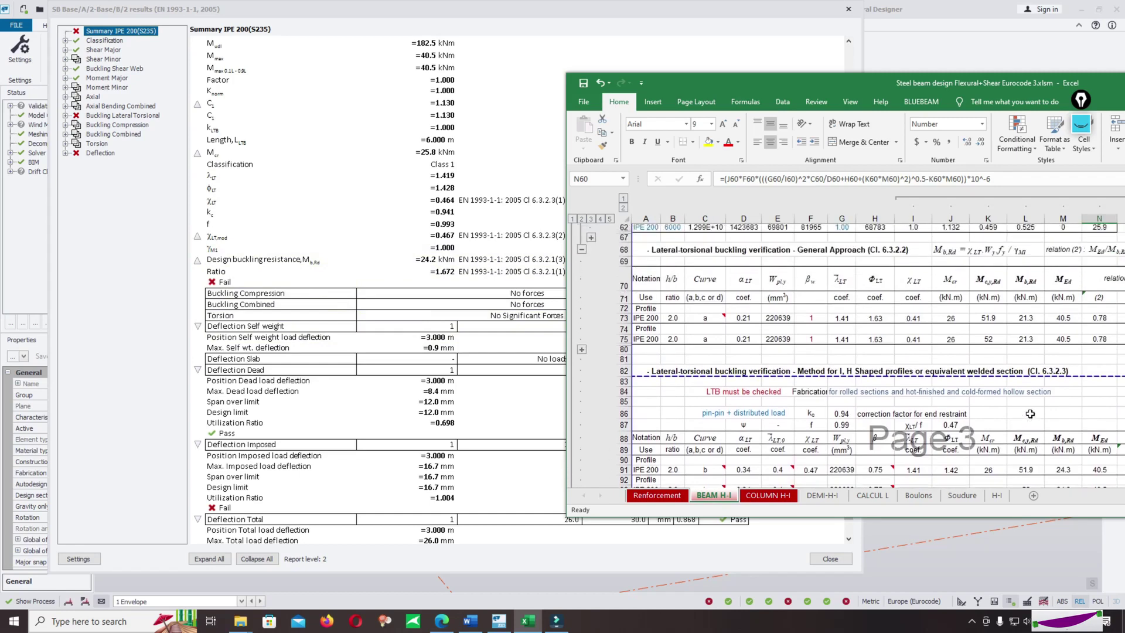
drag(949, 89, 849, 64)
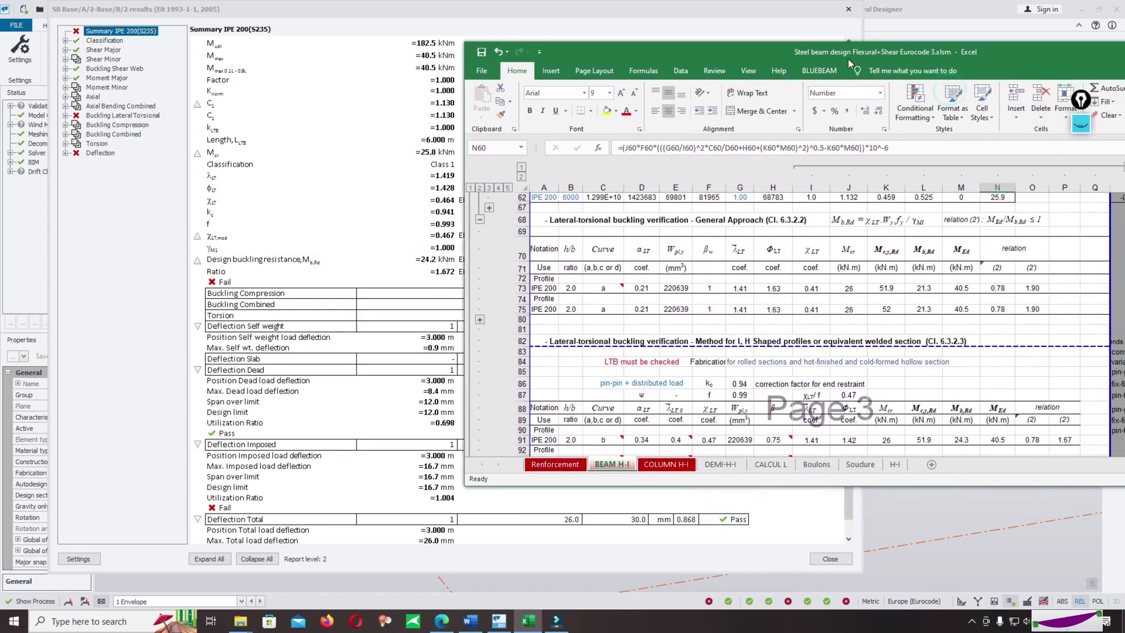
scroll(973, 329, down, 2)
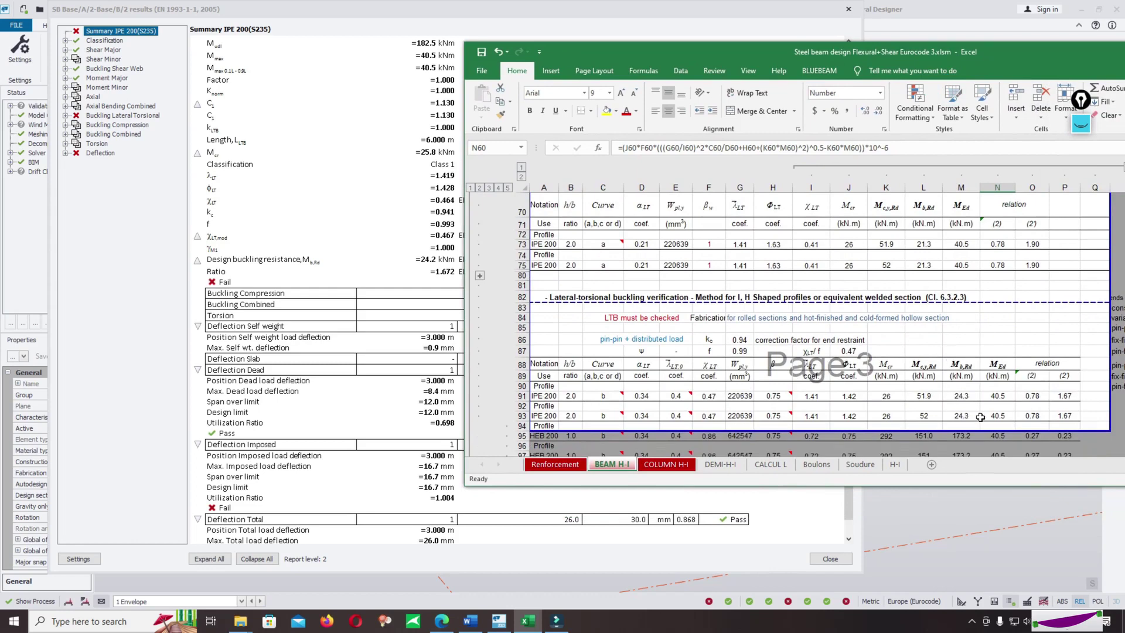
scroll(980, 413, down, 2)
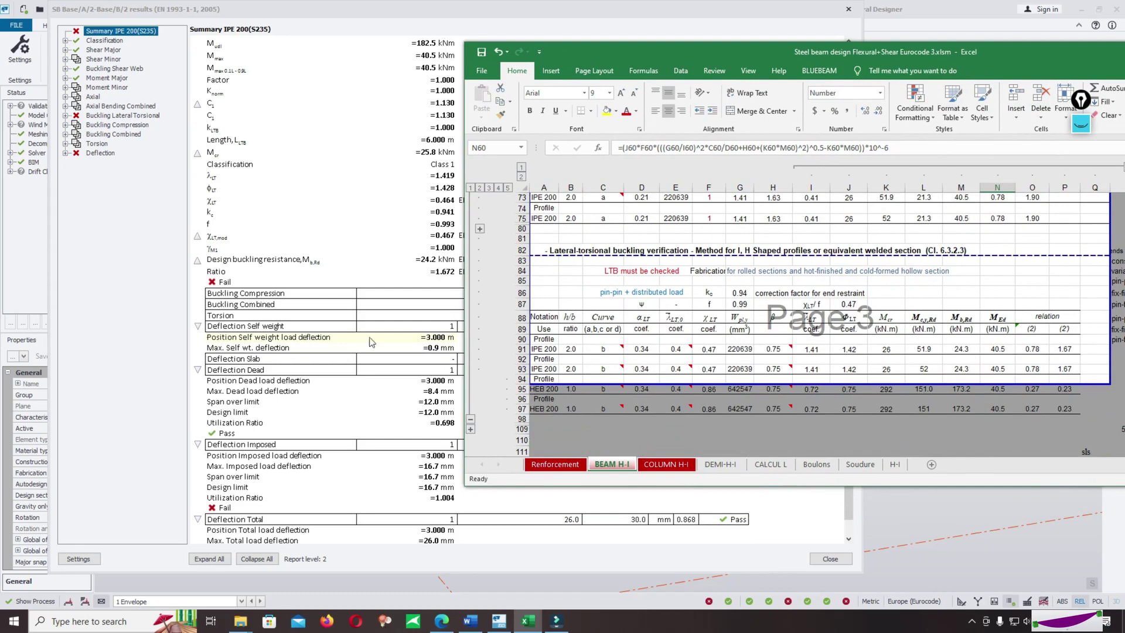
scroll(853, 296, up, 2)
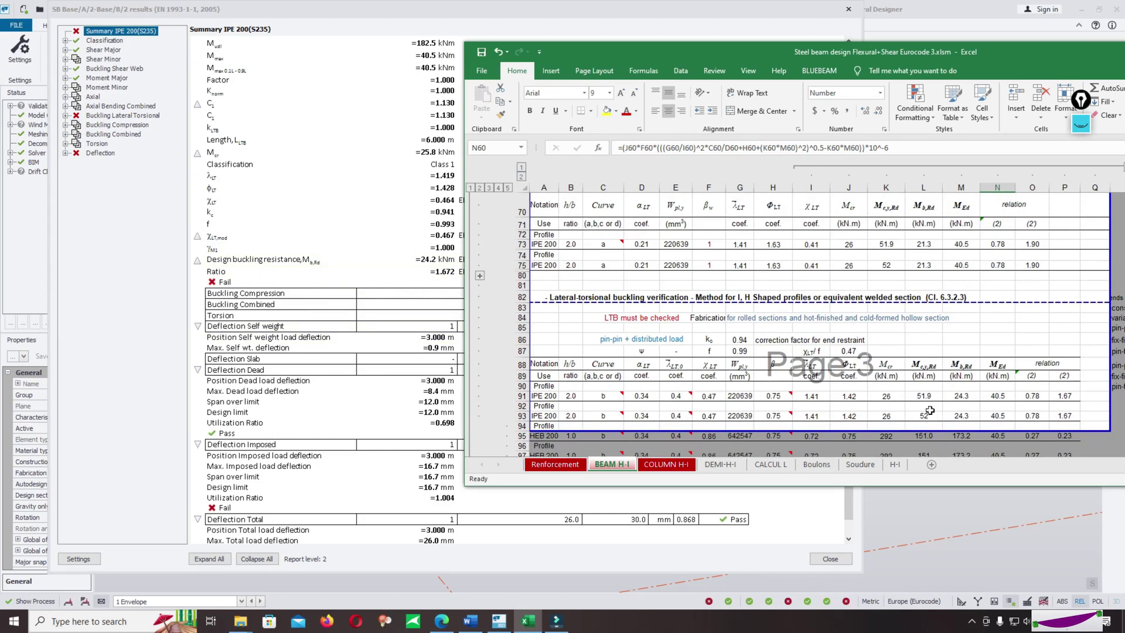
click(966, 397)
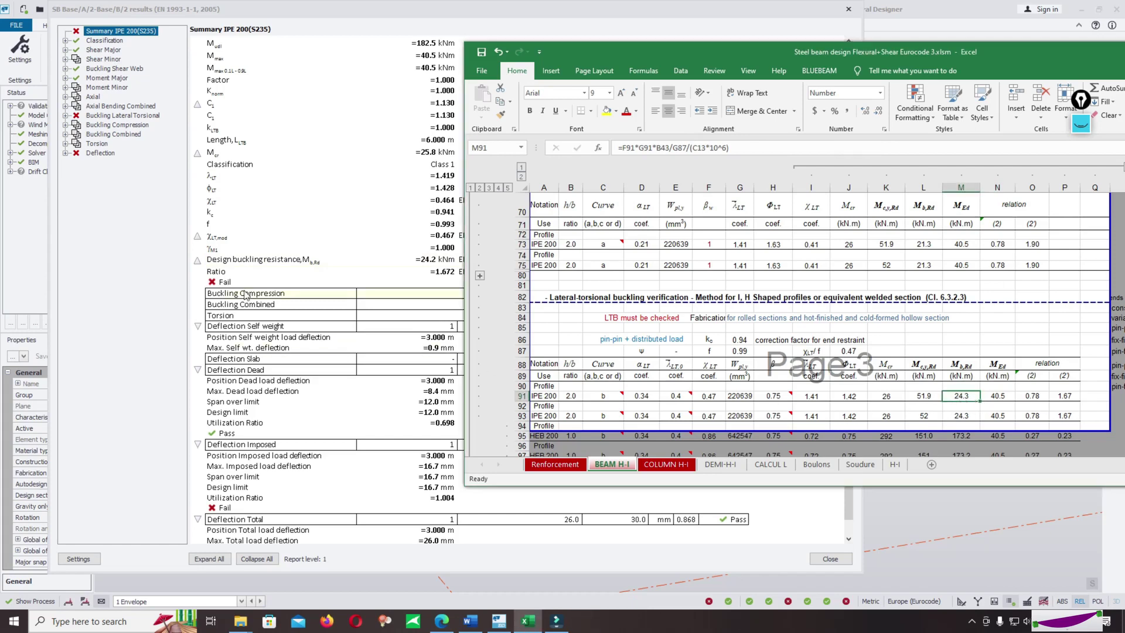
Move the workbook aside to review Tekla's lateral torsional buckling and deflection results, and bring the workbook back over them.
drag(667, 57, 959, 141)
scroll(426, 259, down, 1)
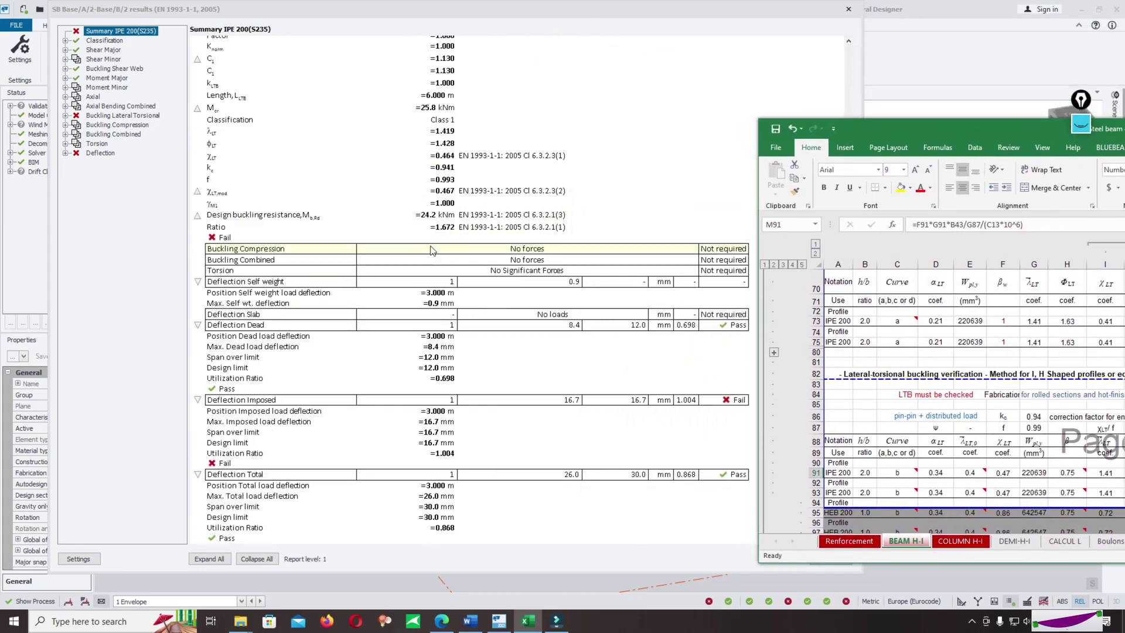
scroll(432, 332, up, 2)
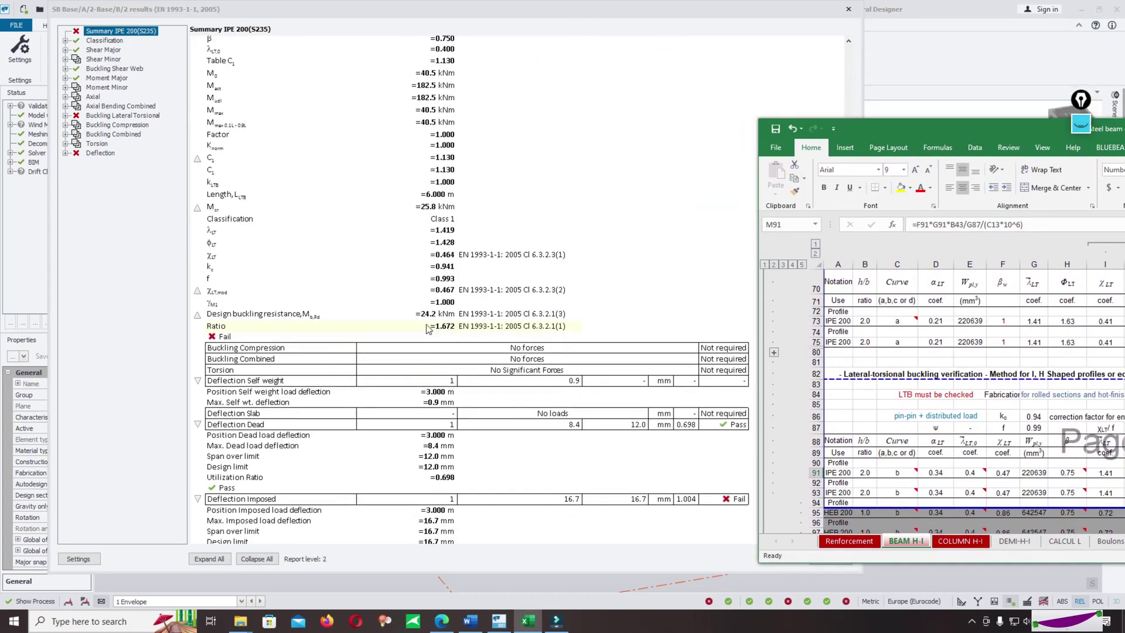
click(223, 183)
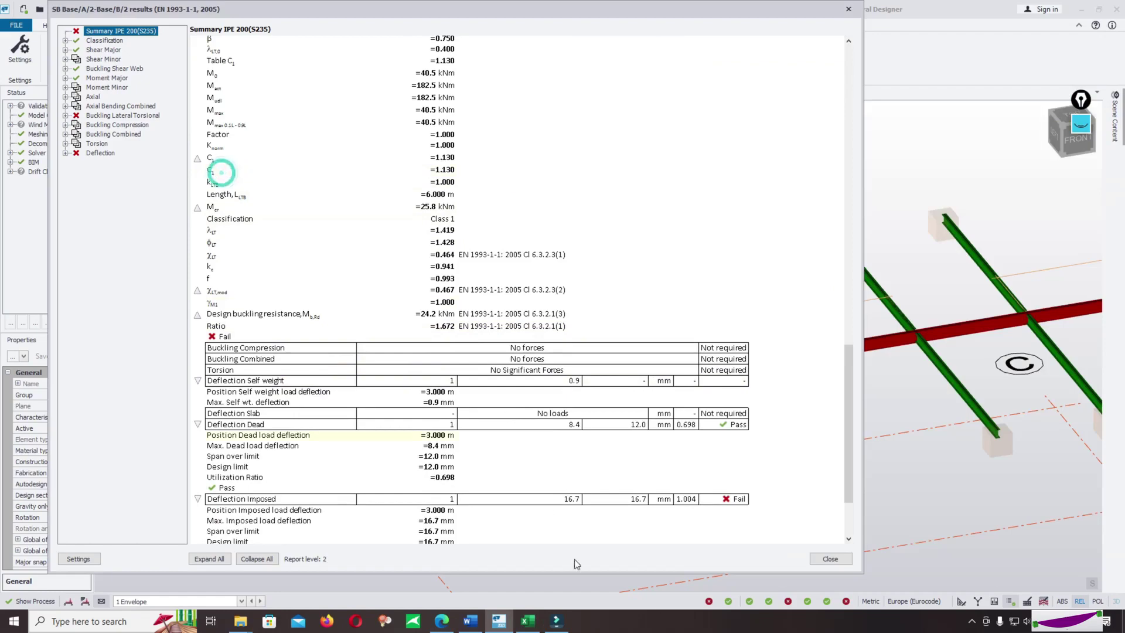
click(538, 621)
drag(961, 132, 568, 85)
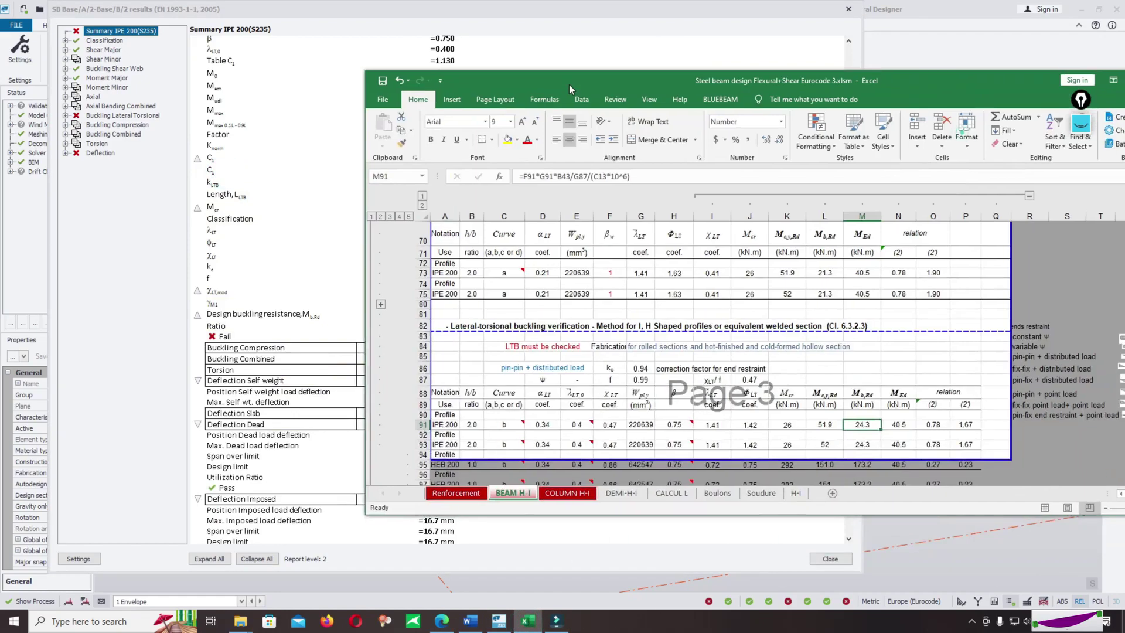
Maximize the workbook and go to the section properties and load condition inputs at the start of the BEAM H-I sheet.
double_click(569, 85)
scroll(637, 396, up, 7)
scroll(637, 396, up, 12)
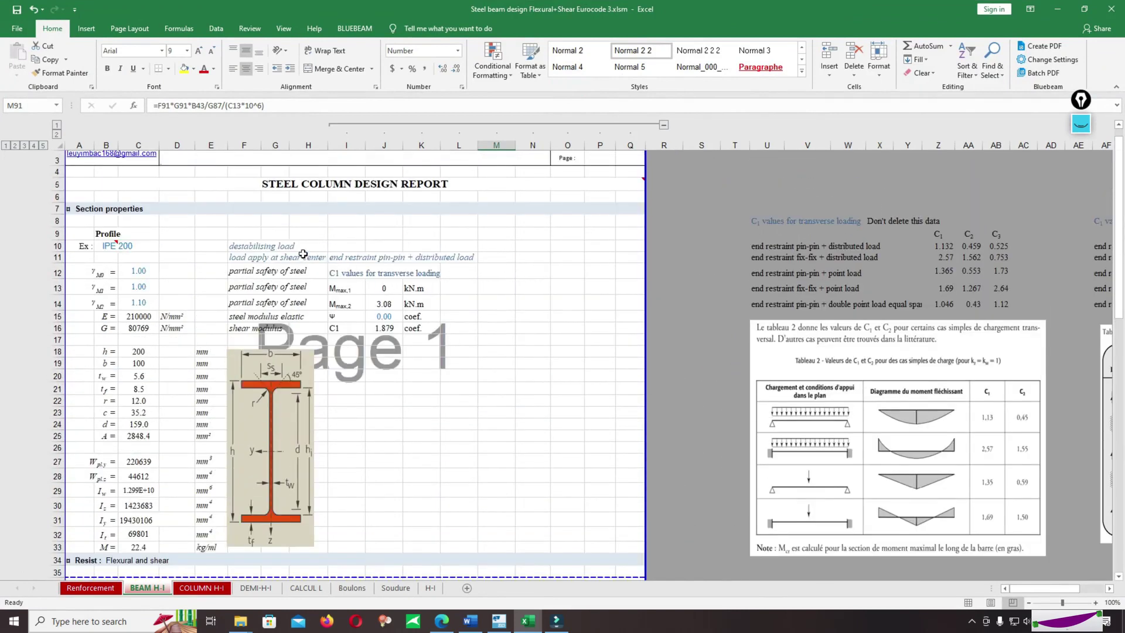
drag(493, 408, 405, 435)
drag(493, 401, 378, 409)
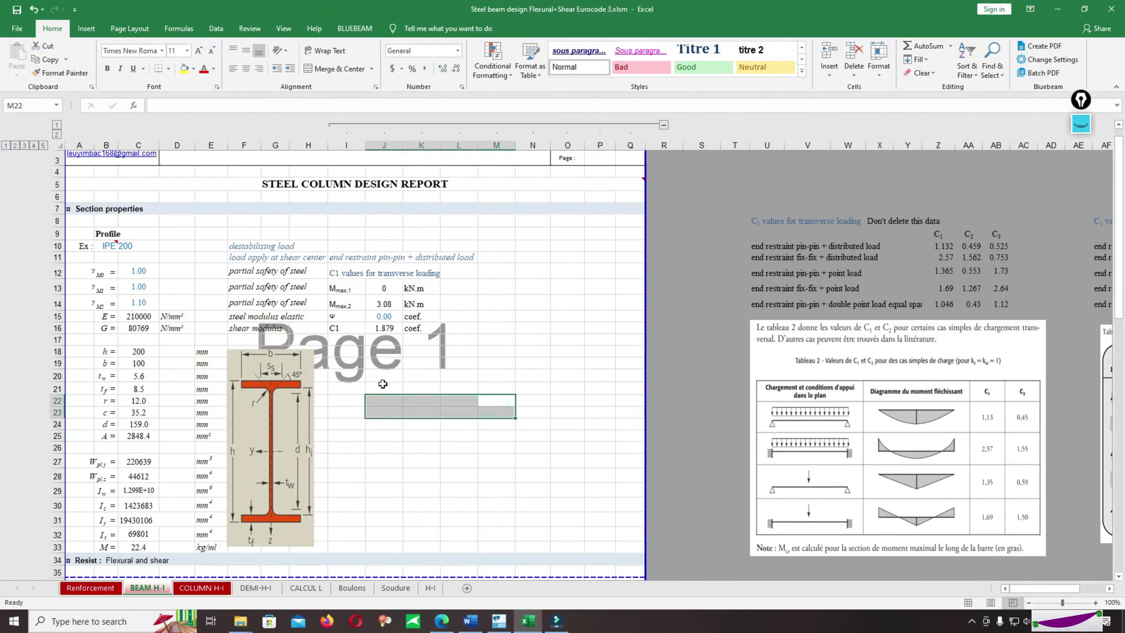
scroll(114, 283, up, 1)
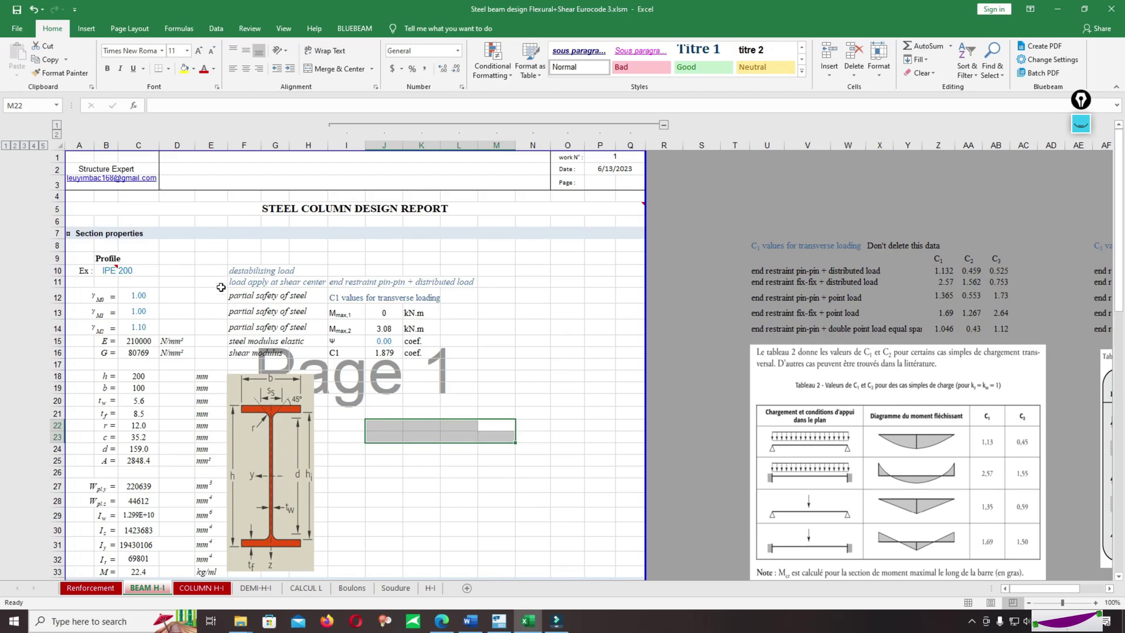
Review the destabilising and stabilised load options for the load effect in cell F10, keeping destabilising load.
click(239, 274)
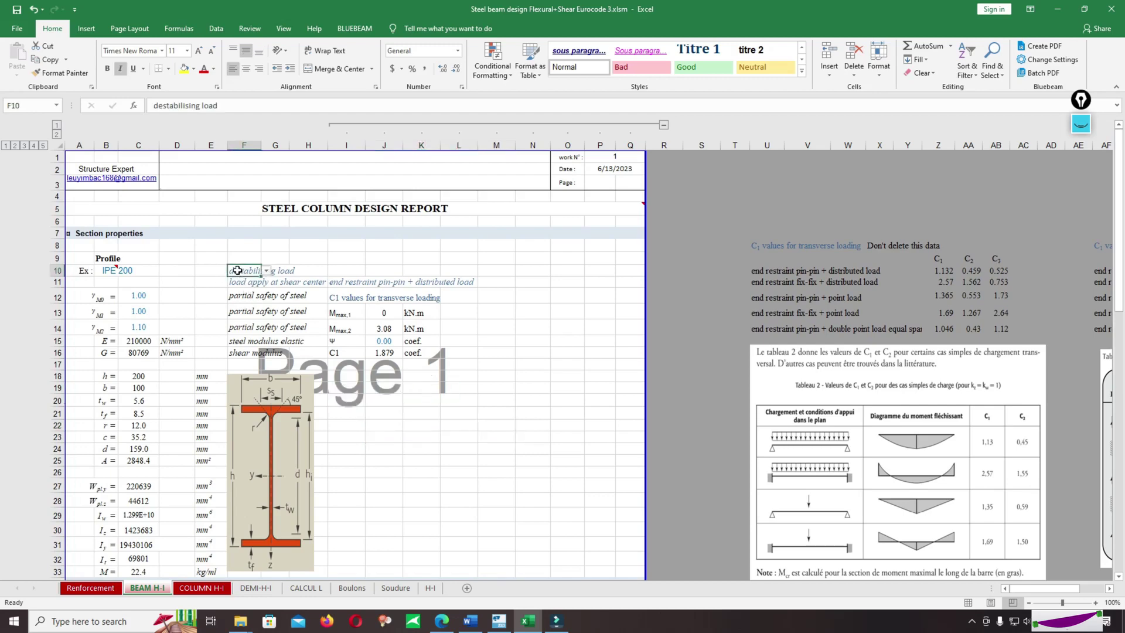
click(266, 272)
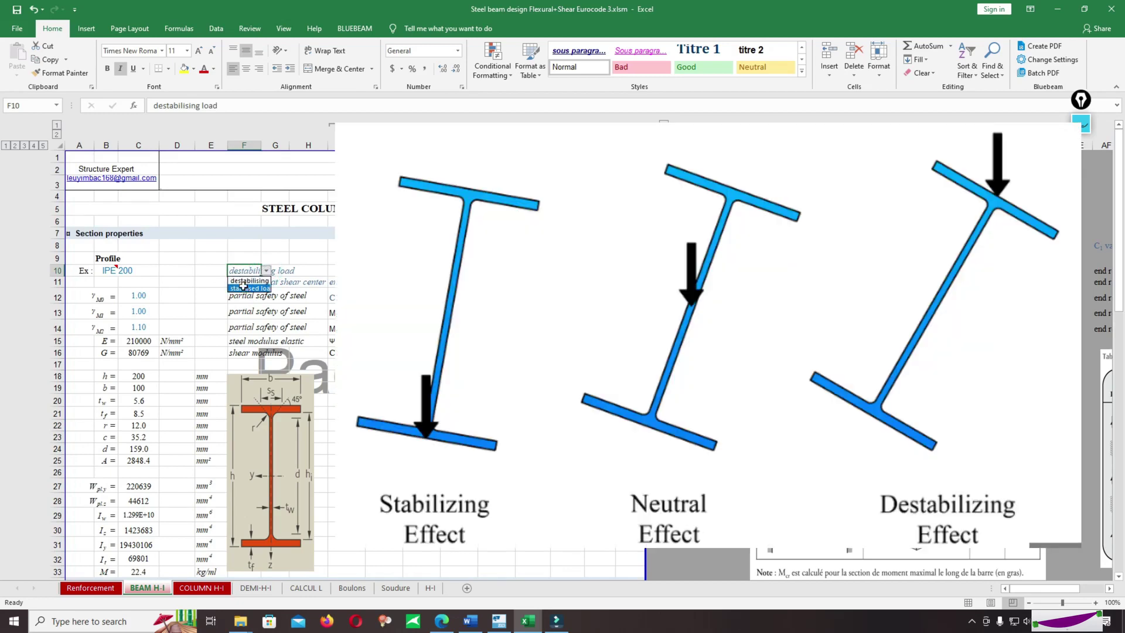
click(246, 280)
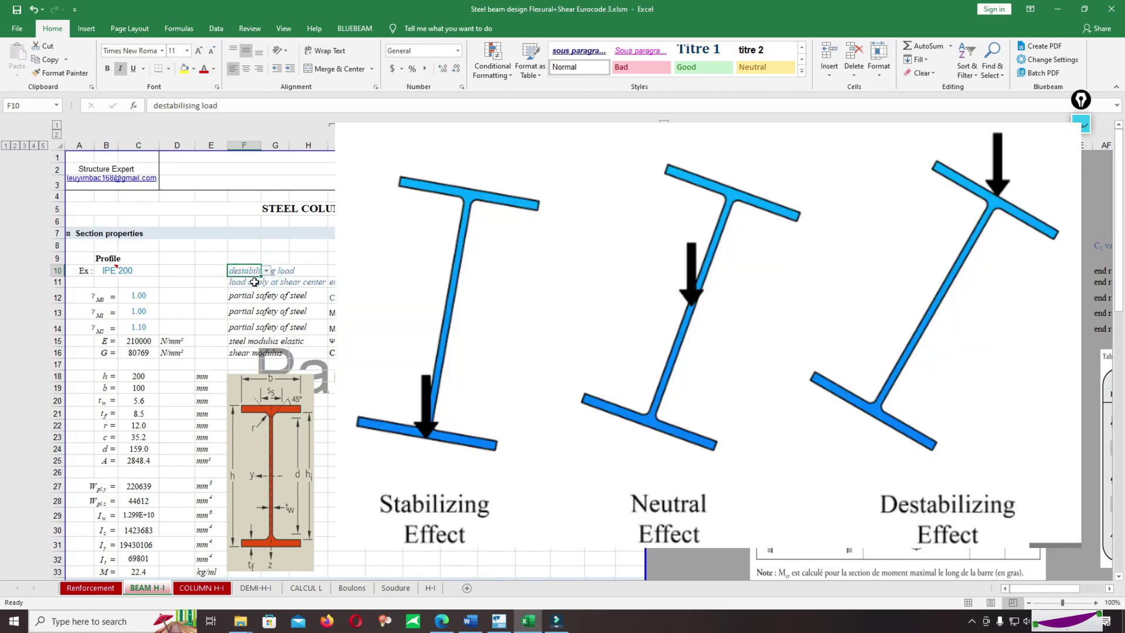
click(247, 261)
click(267, 271)
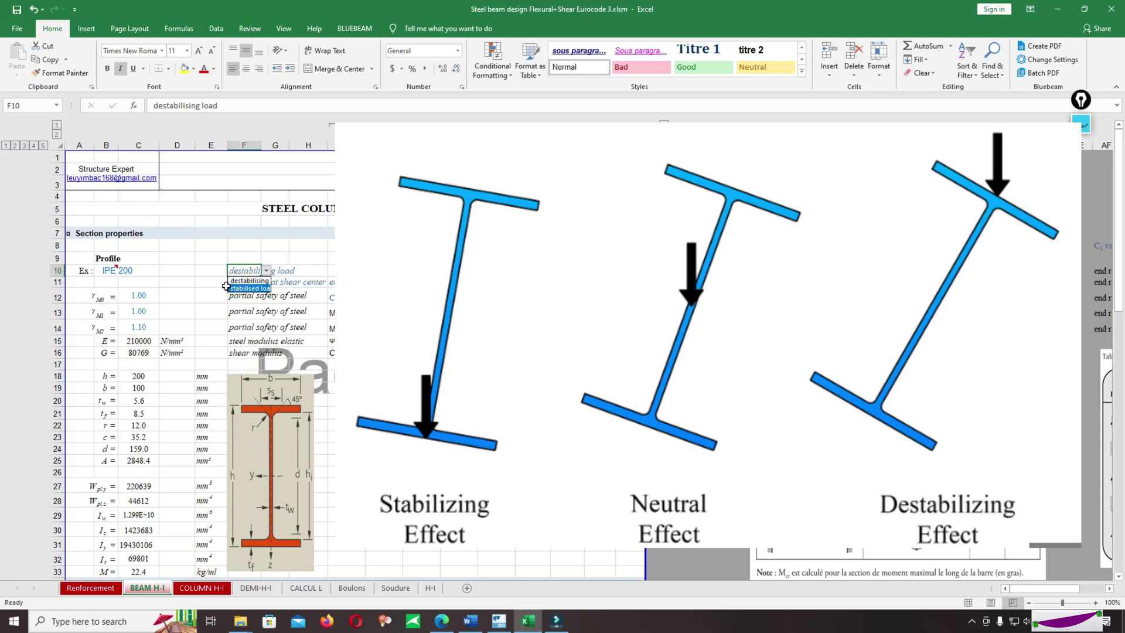
click(192, 284)
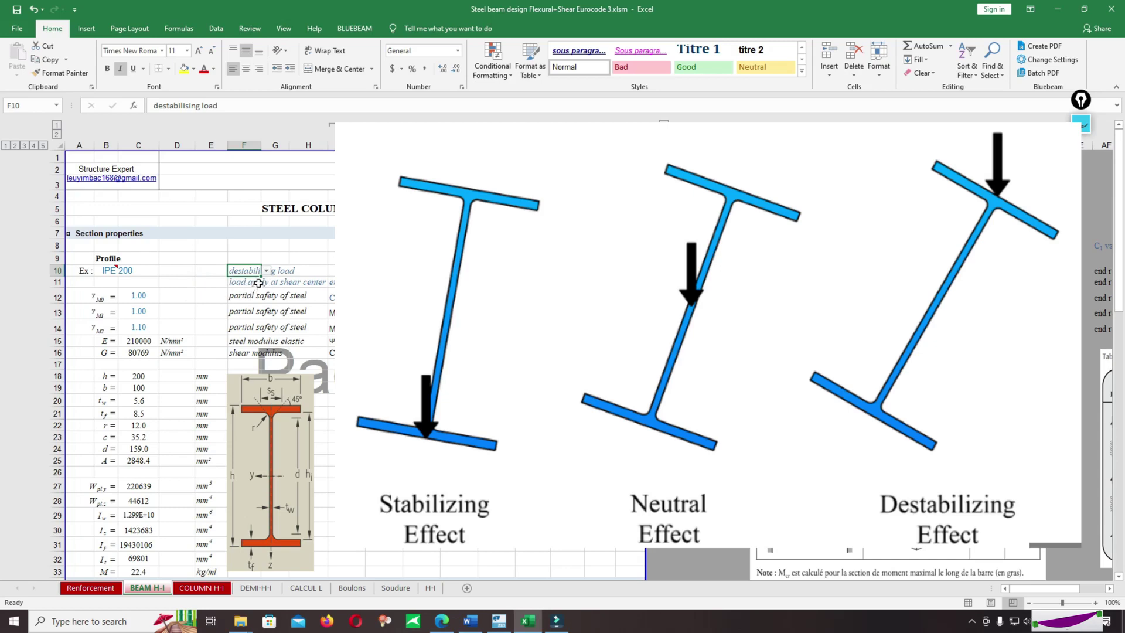
click(265, 272)
click(250, 281)
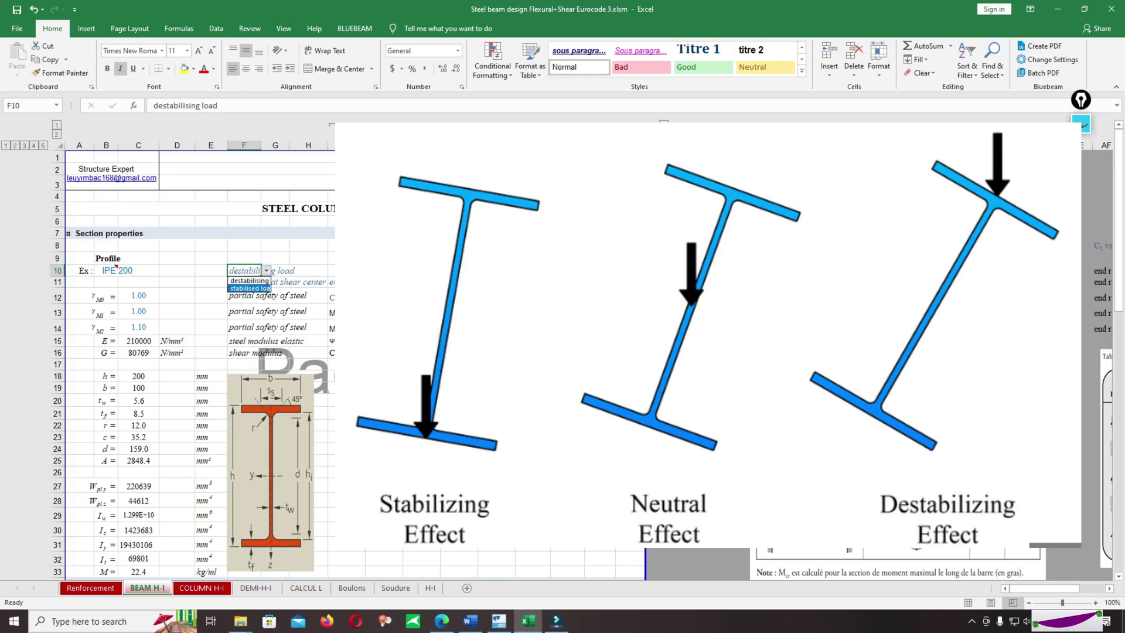
click(242, 281)
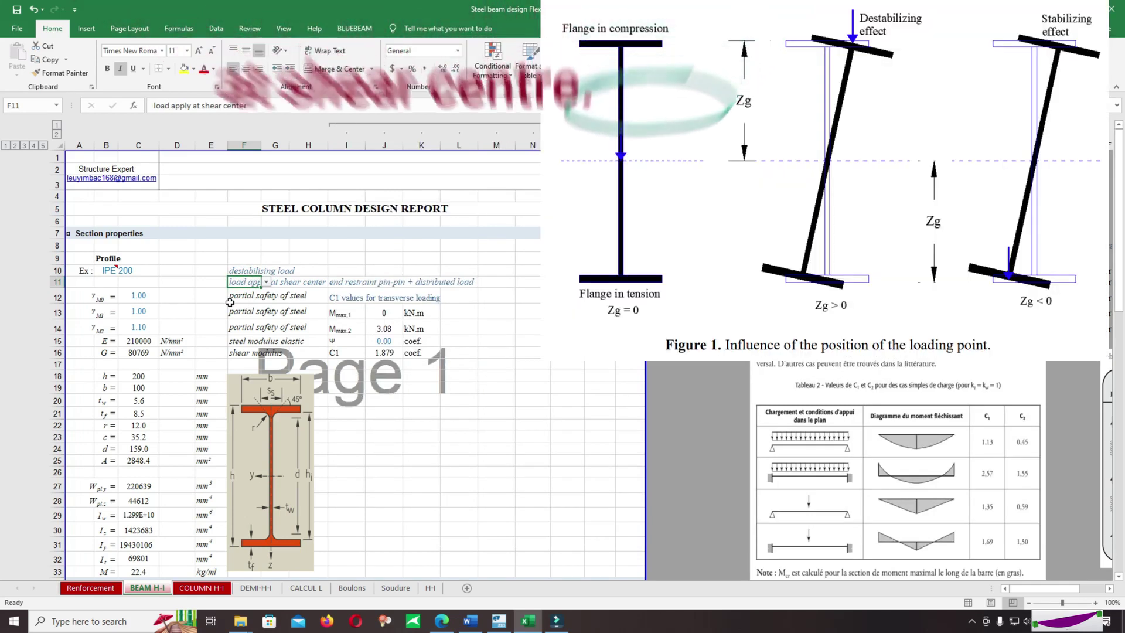
Try the top, bottom and shear center load positions in cell F11, finishing with load apply at shear center.
click(266, 283)
click(249, 291)
click(265, 283)
click(260, 300)
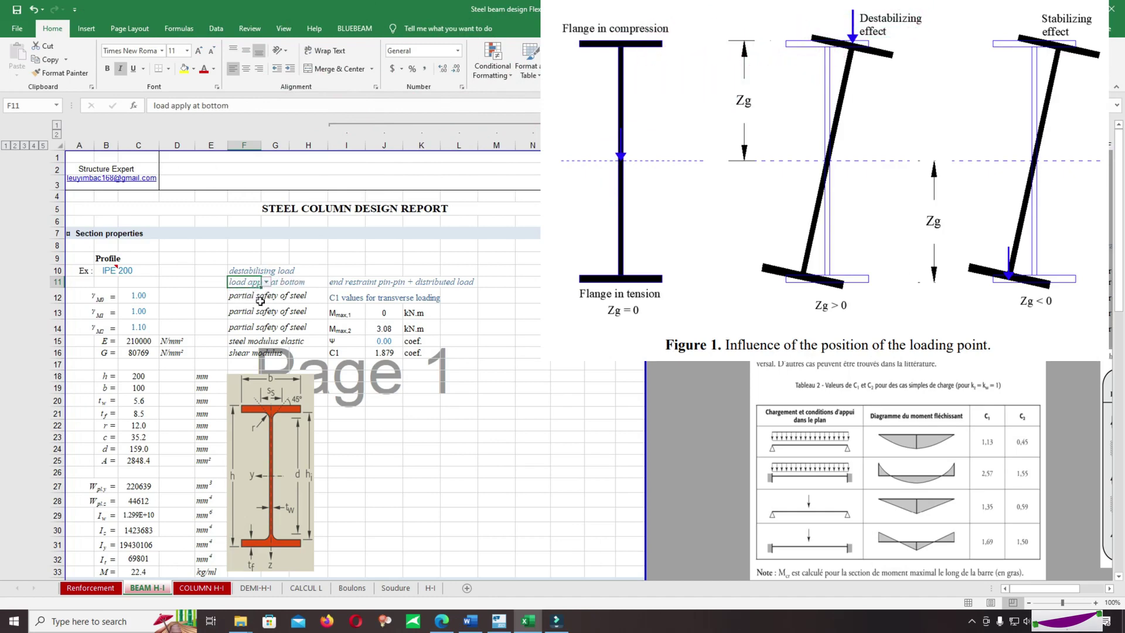
click(266, 283)
click(253, 308)
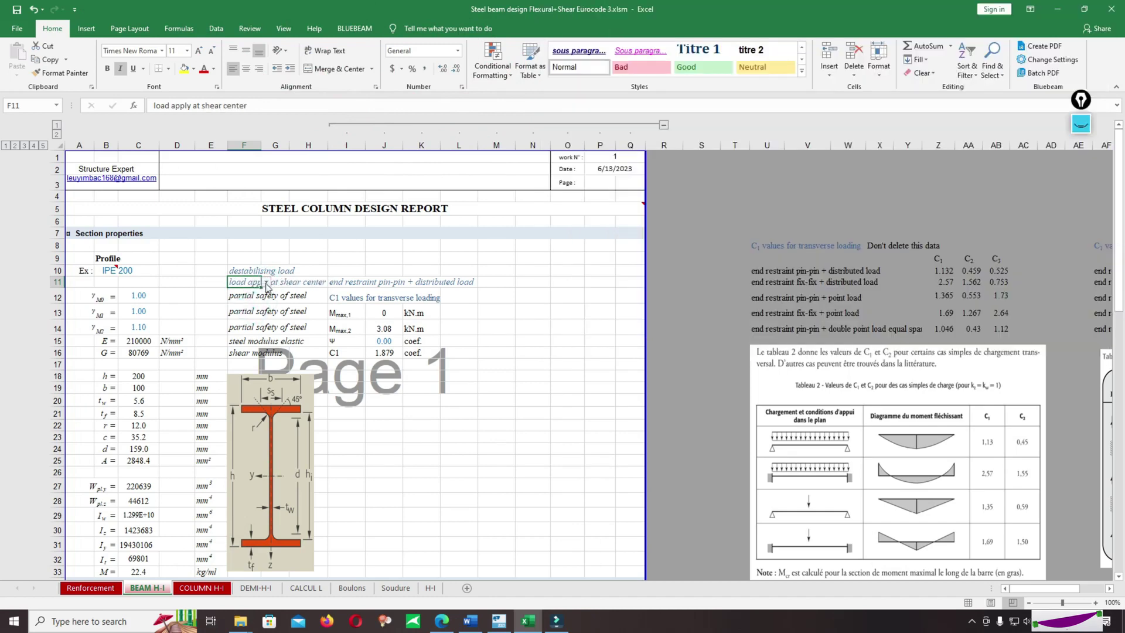
click(256, 299)
click(258, 300)
click(253, 283)
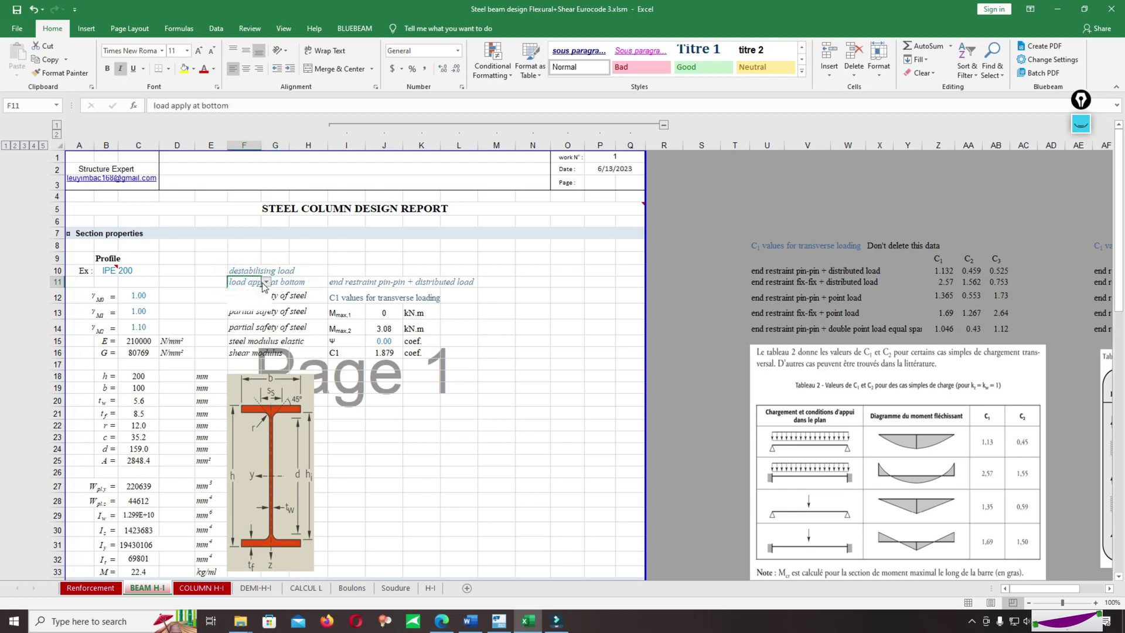
click(262, 292)
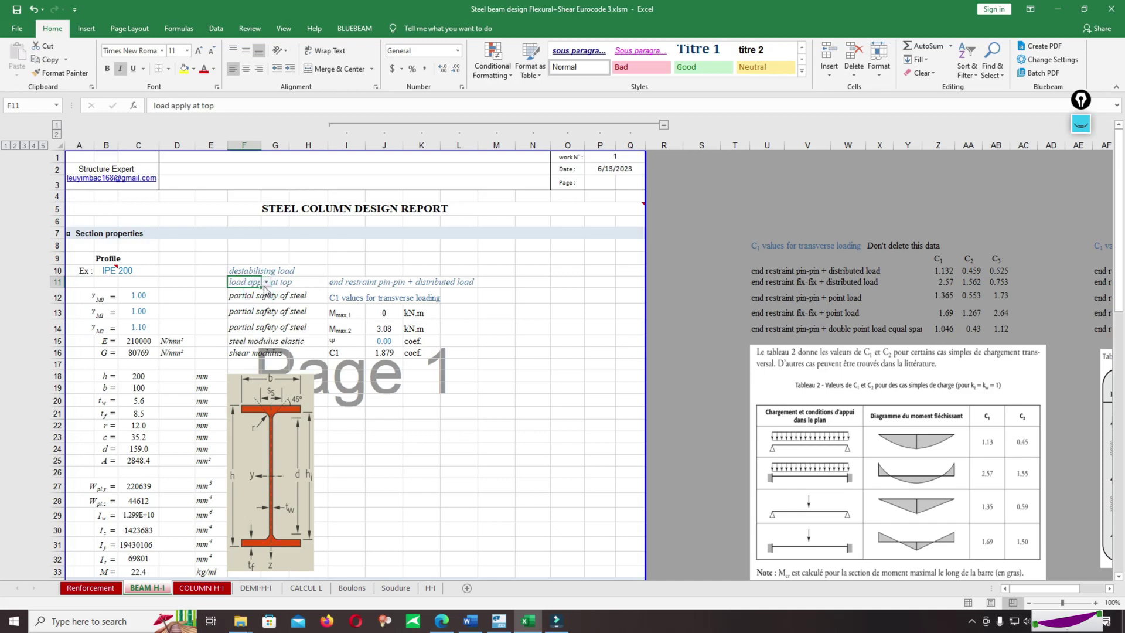
click(259, 299)
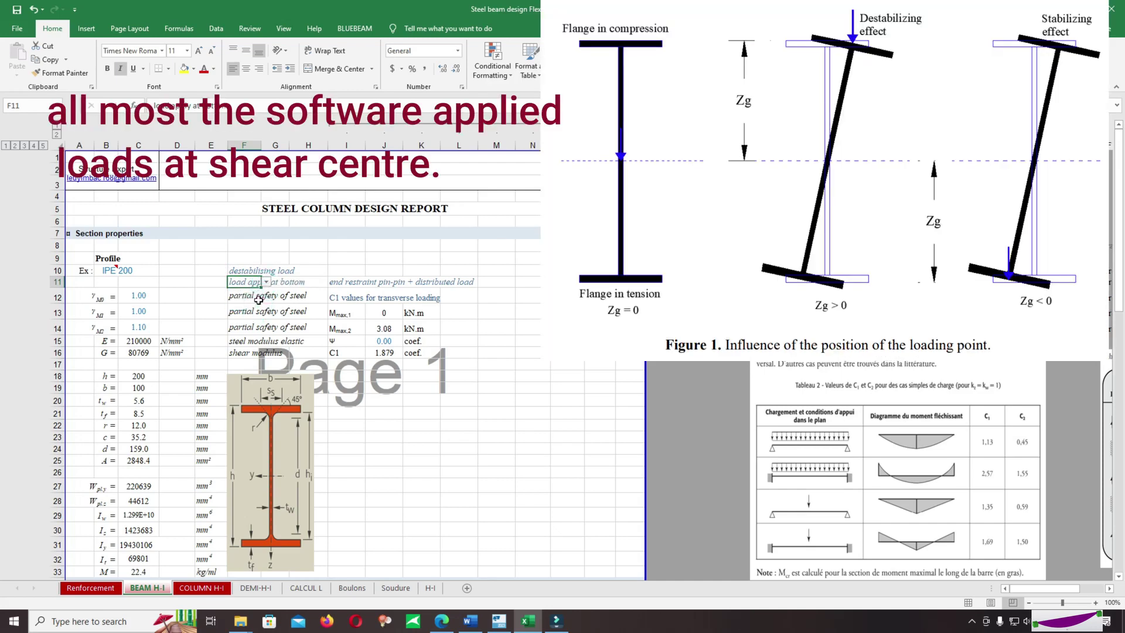
click(266, 282)
click(259, 307)
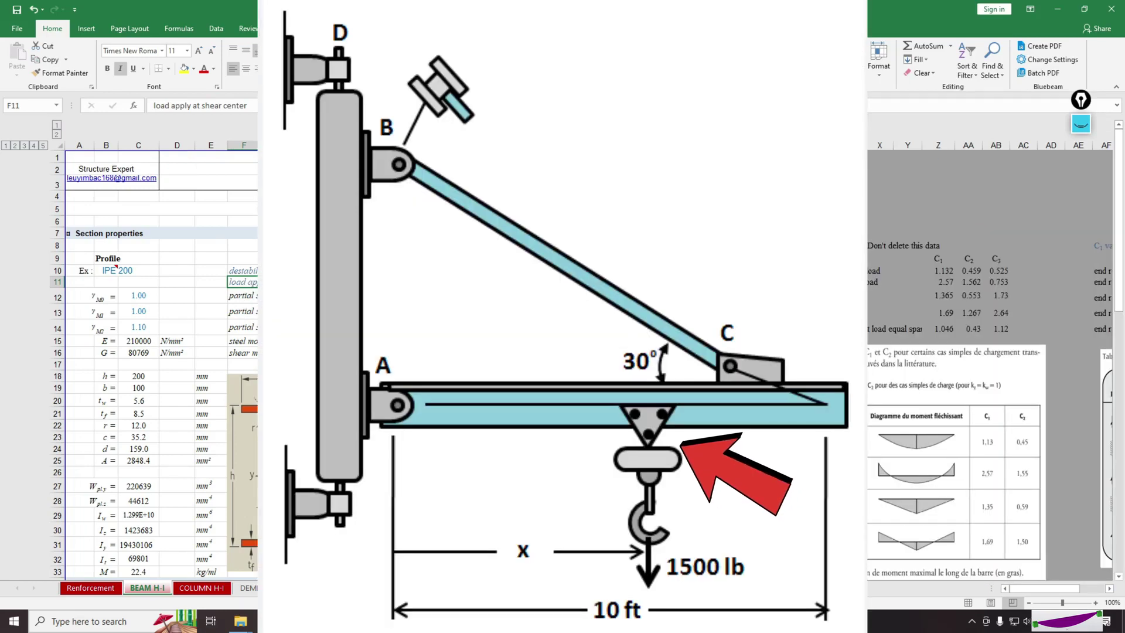
Set the load position in F11 to load apply at top and check the IPE 200 buckling ratio in cell P91.
click(266, 282)
click(242, 299)
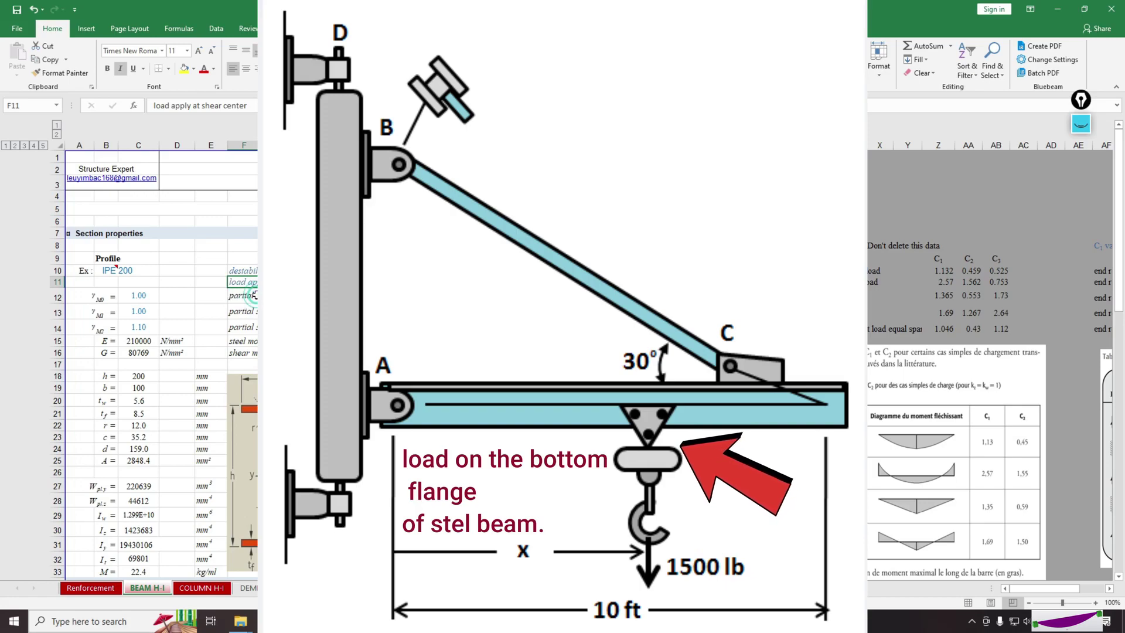
scroll(583, 404, down, 15)
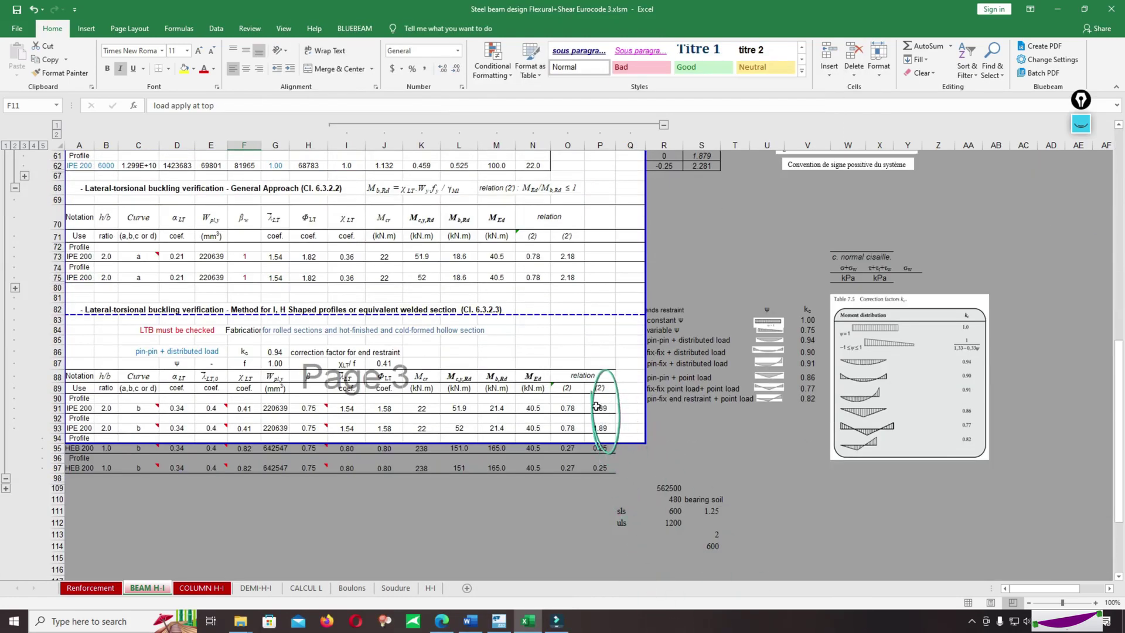
click(597, 408)
Set the load position in F11 to load apply at shear center and check the resulting Cl. 6.3.2.3 buckling ratio in P91.
scroll(306, 292, up, 4)
scroll(306, 292, up, 12)
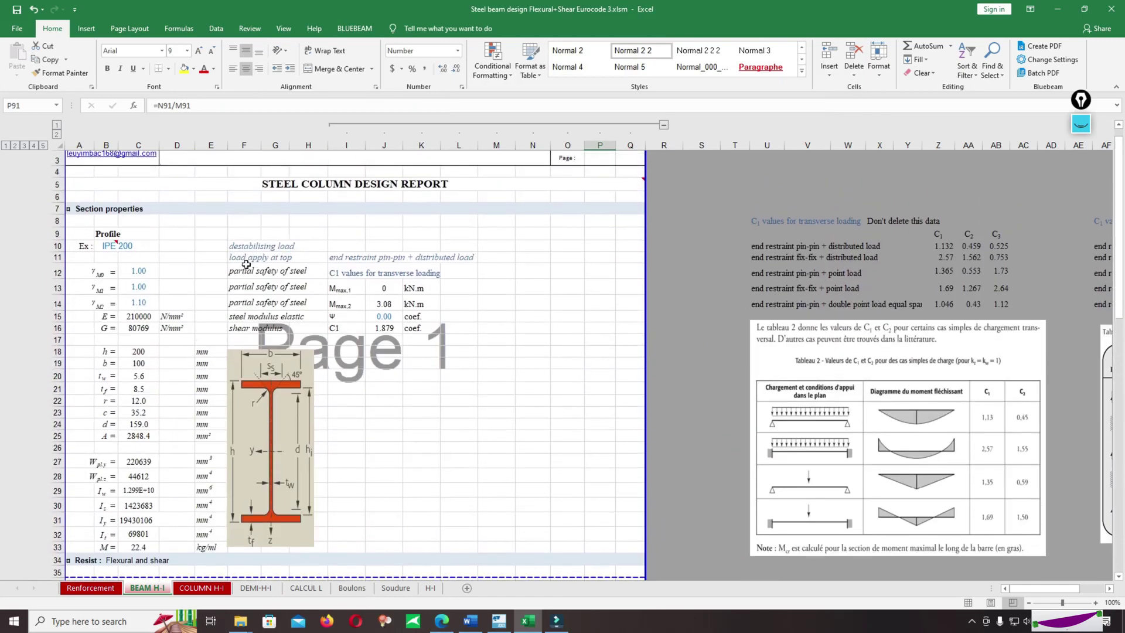
click(247, 258)
click(269, 256)
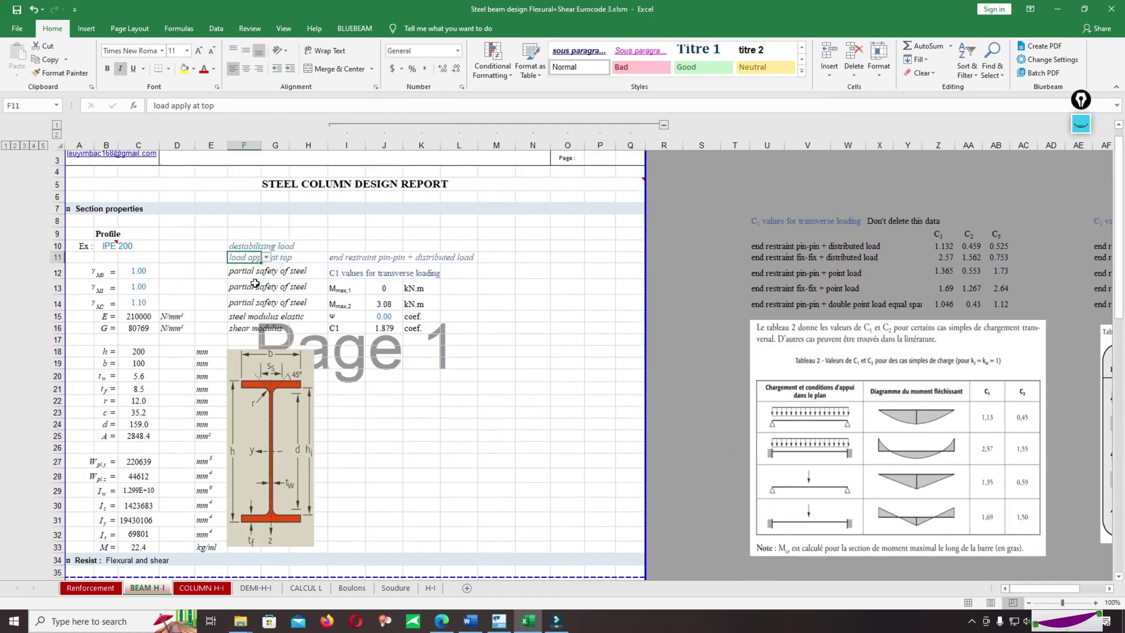
click(249, 275)
scroll(460, 298, down, 13)
scroll(460, 297, down, 3)
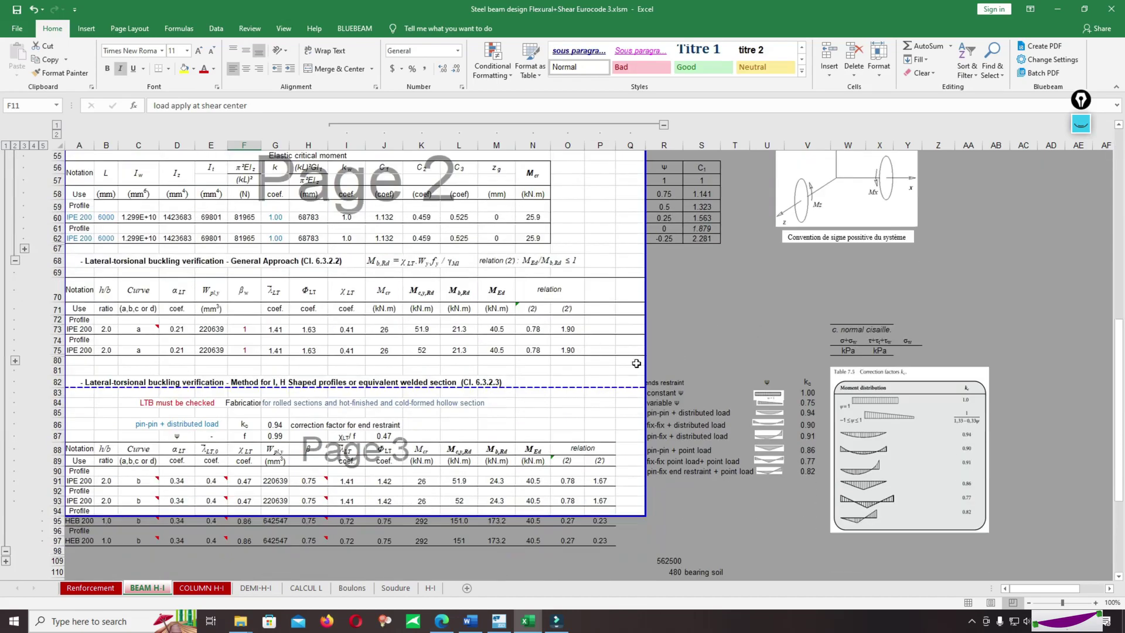
click(604, 486)
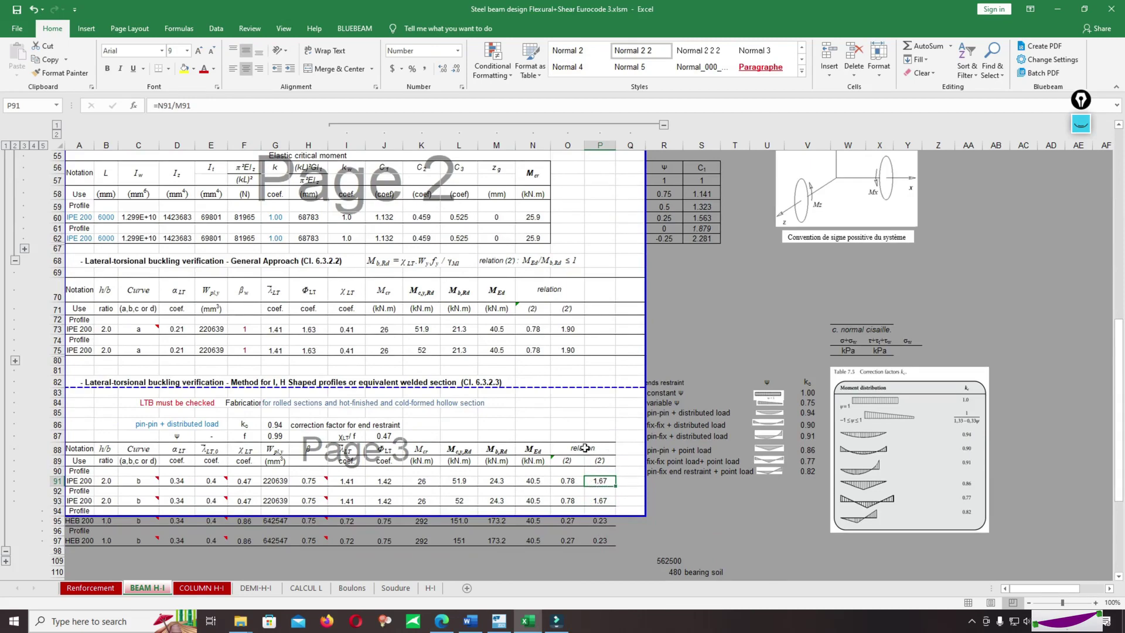
Change the load position back to load apply at top and recheck the lateral-torsional buckling ratio in P91.
scroll(250, 259, up, 15)
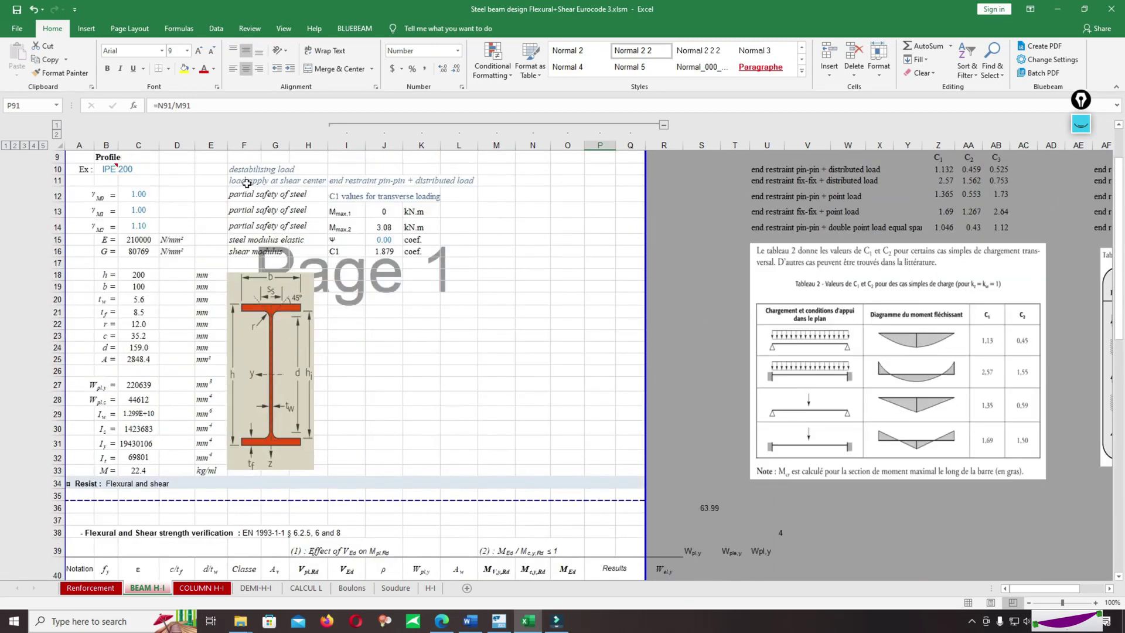
click(247, 184)
click(266, 181)
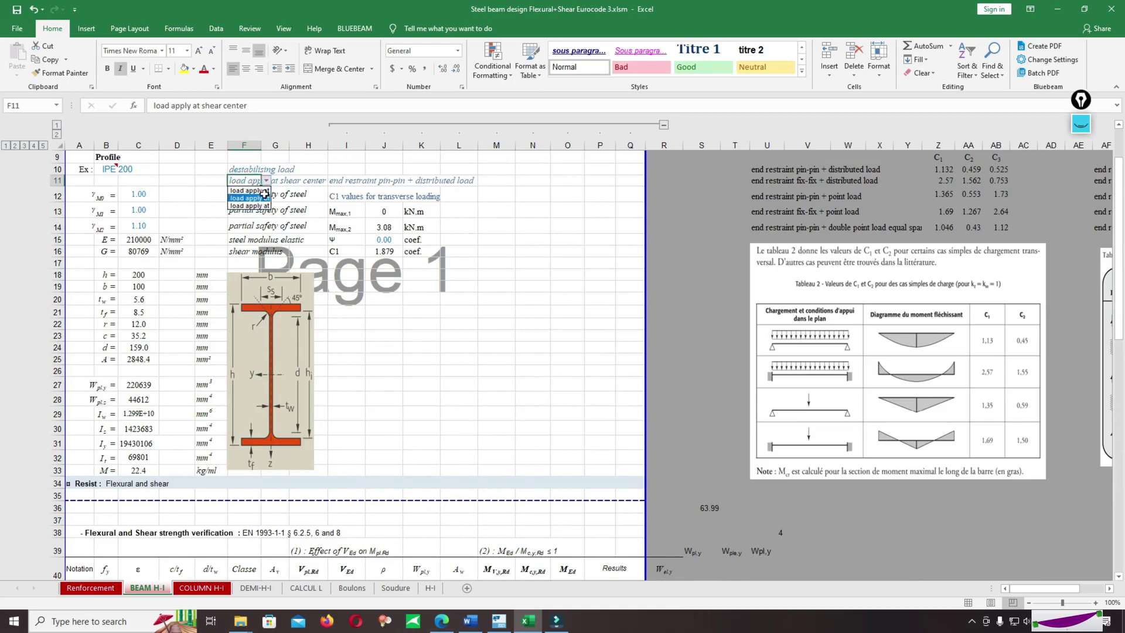
click(248, 191)
scroll(486, 365, down, 8)
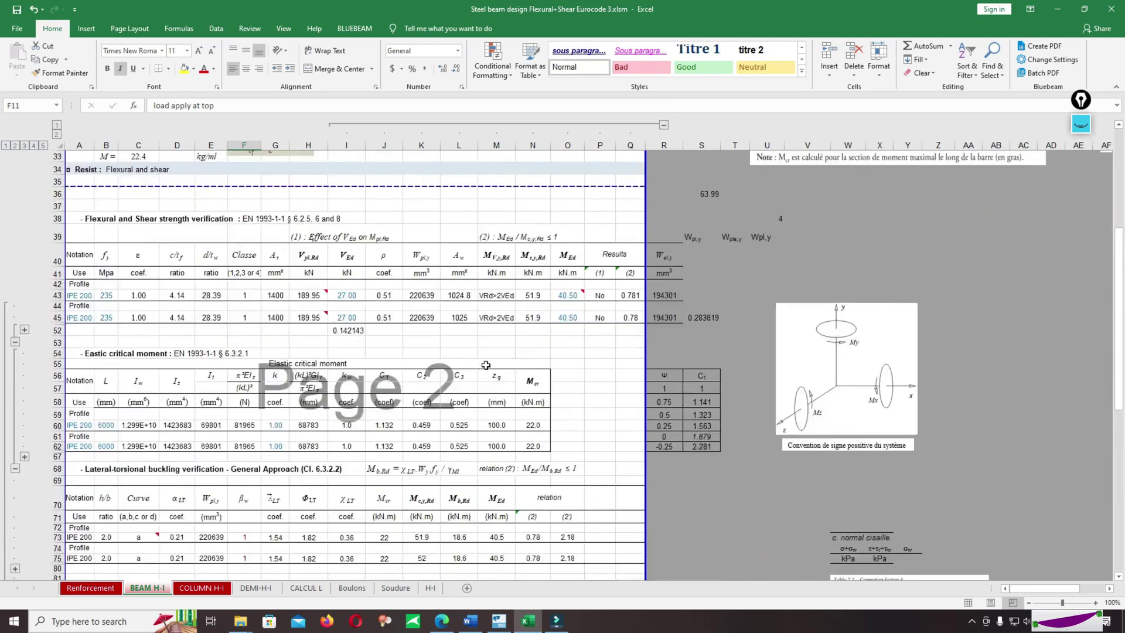
scroll(485, 365, down, 6)
click(597, 517)
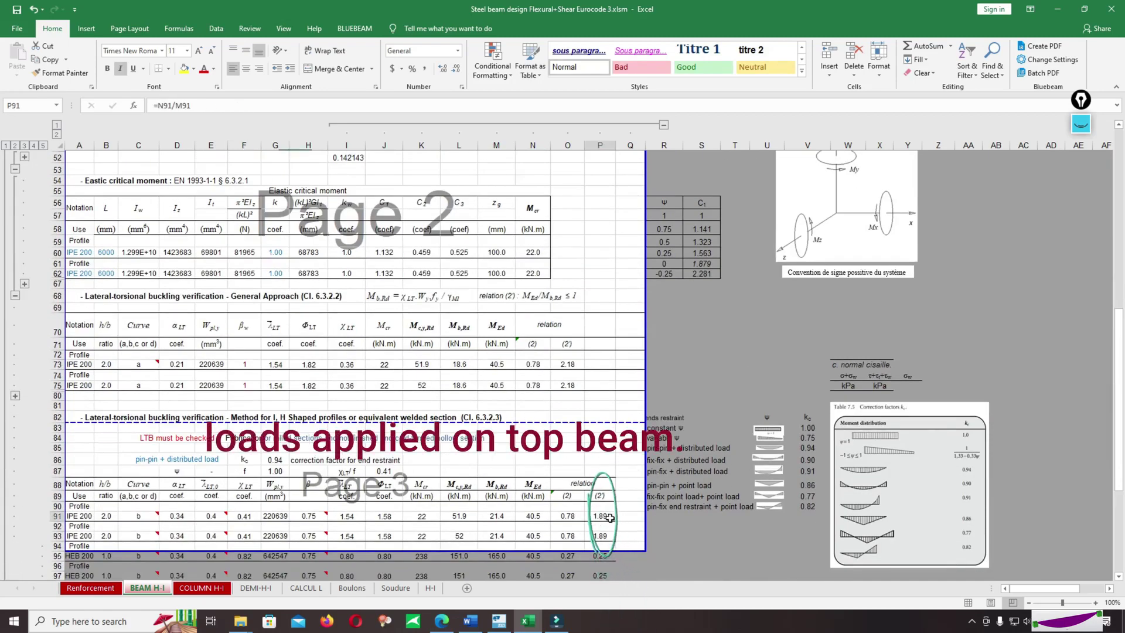
Return to the load condition inputs and cycle F11 through the load positions again, ending on load apply at top.
scroll(339, 290, up, 13)
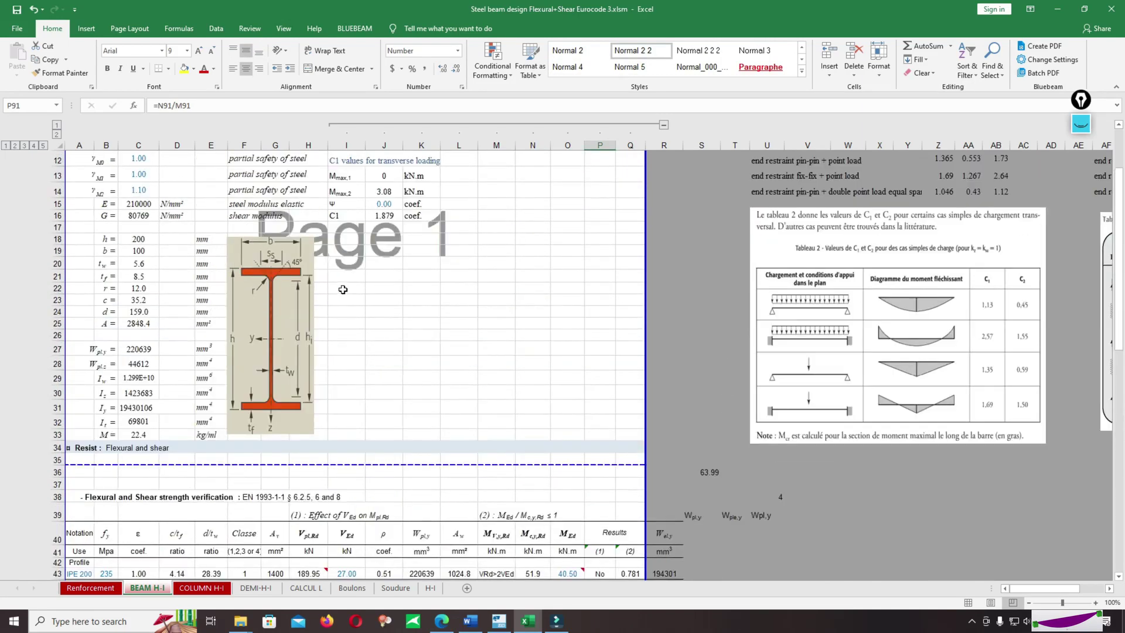
scroll(339, 290, down, 4)
scroll(349, 304, up, 8)
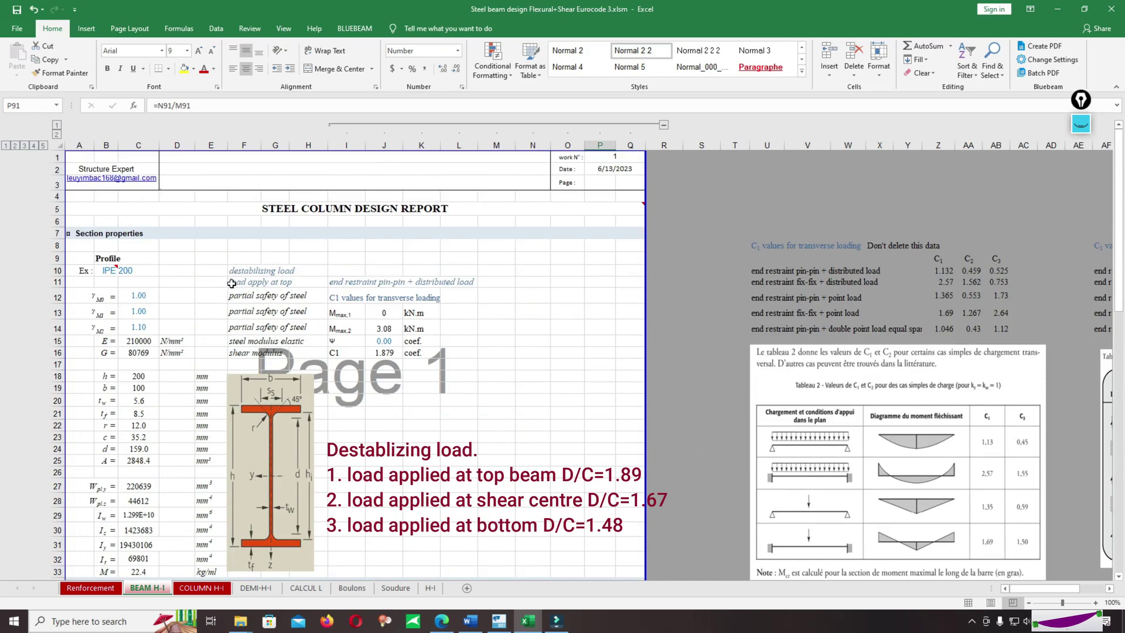
click(237, 284)
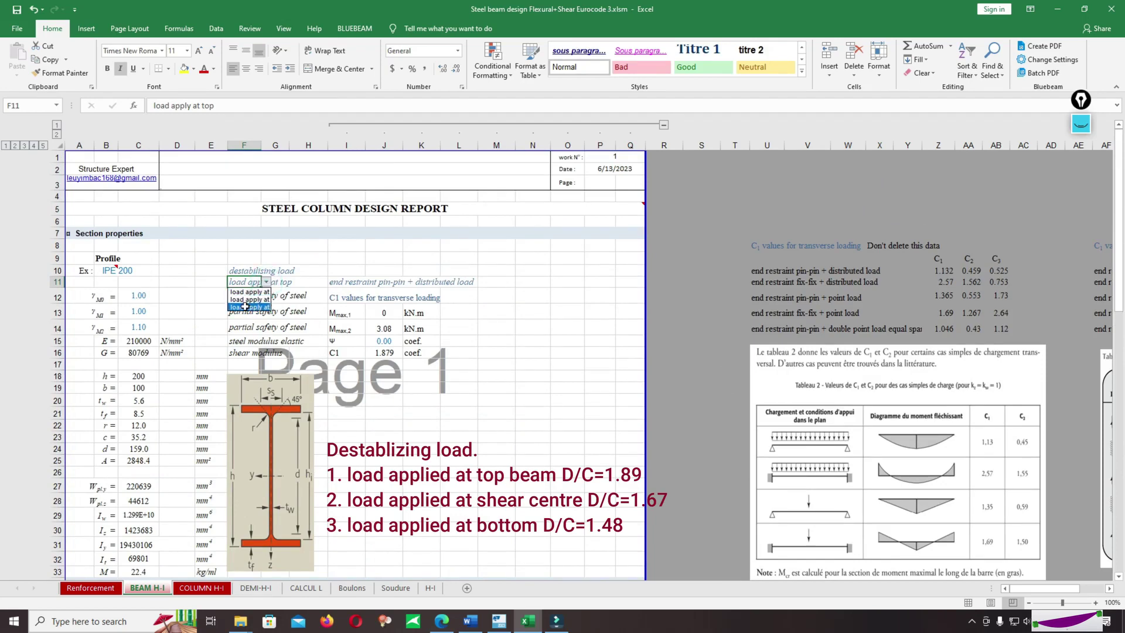
click(250, 300)
click(266, 282)
click(258, 300)
click(266, 282)
click(264, 293)
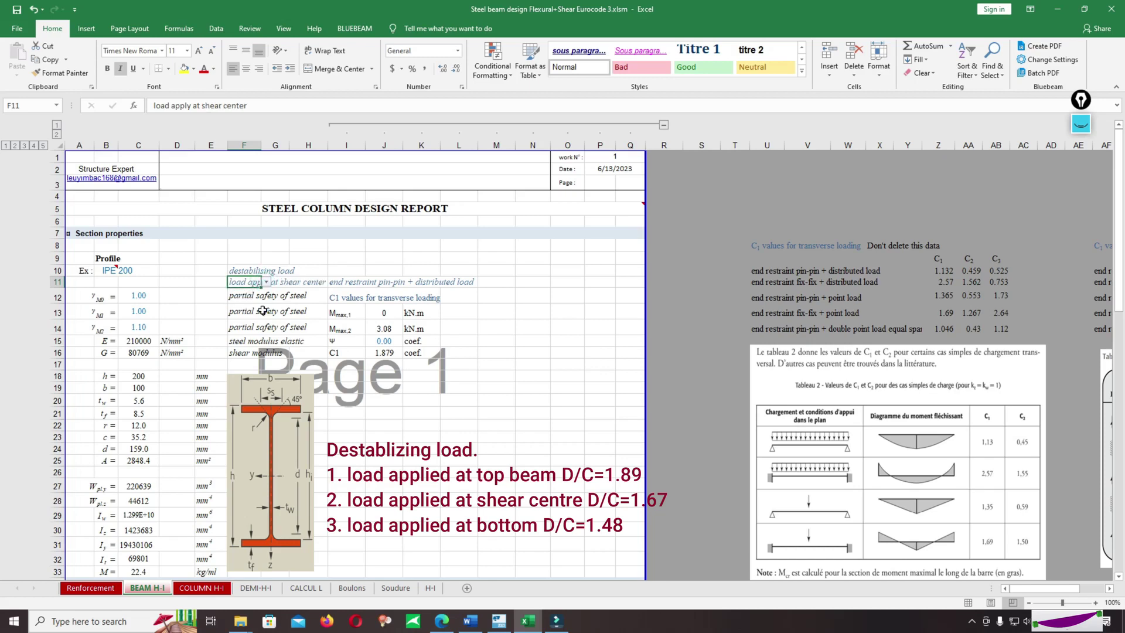
click(266, 282)
click(237, 292)
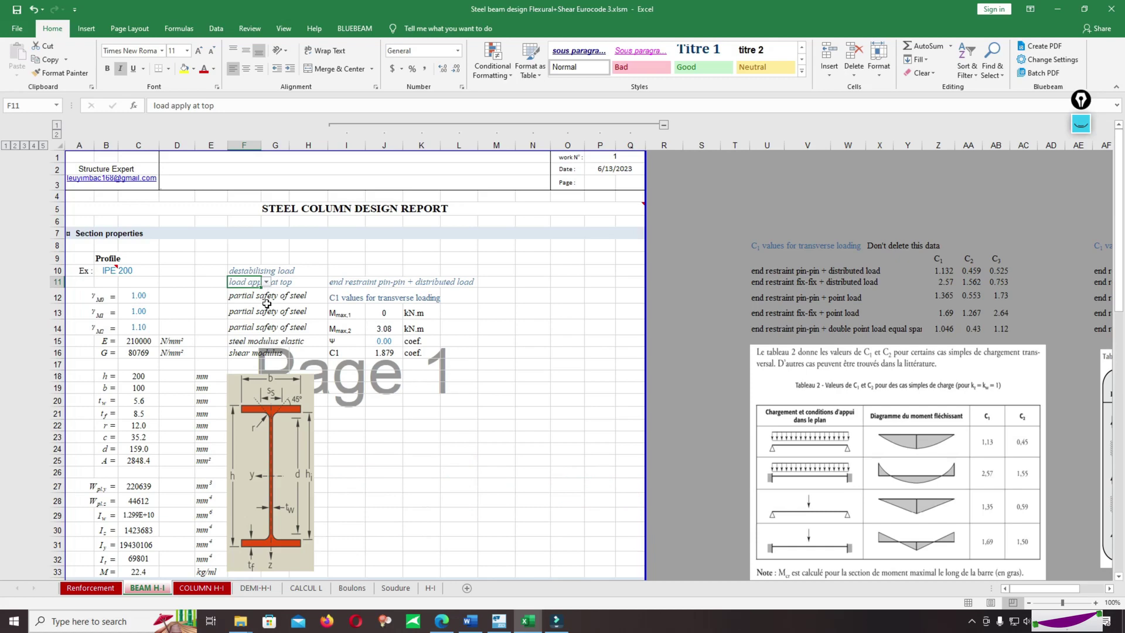
Select the end restraint setting in I11, switch to Tekla Structural Designer, close the beam results and examine the beam's end supports.
click(345, 282)
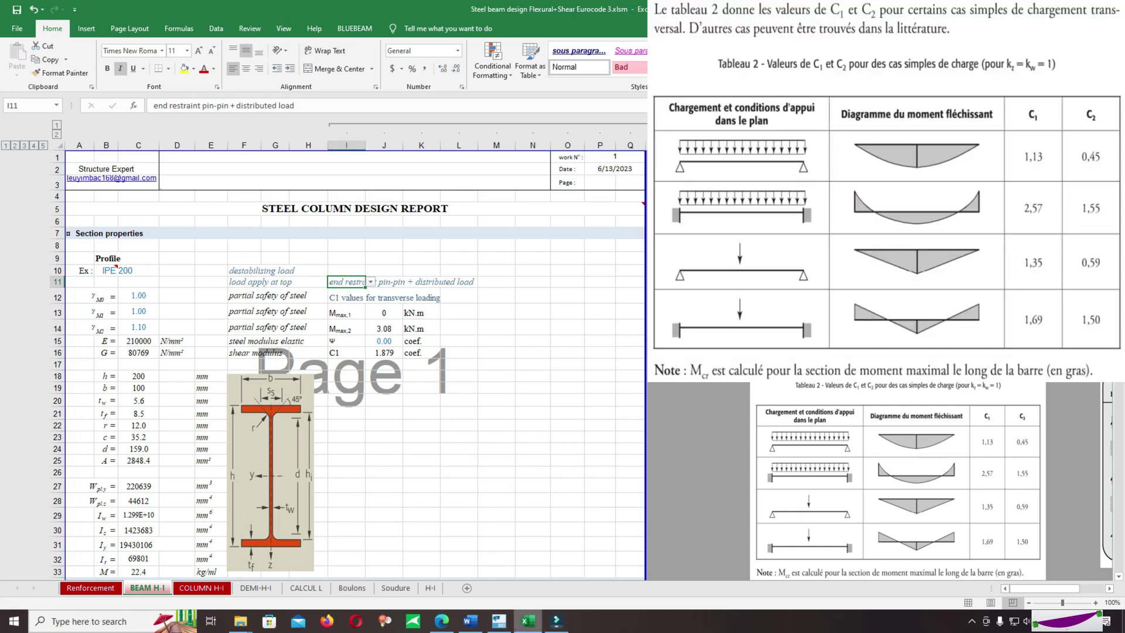
click(501, 619)
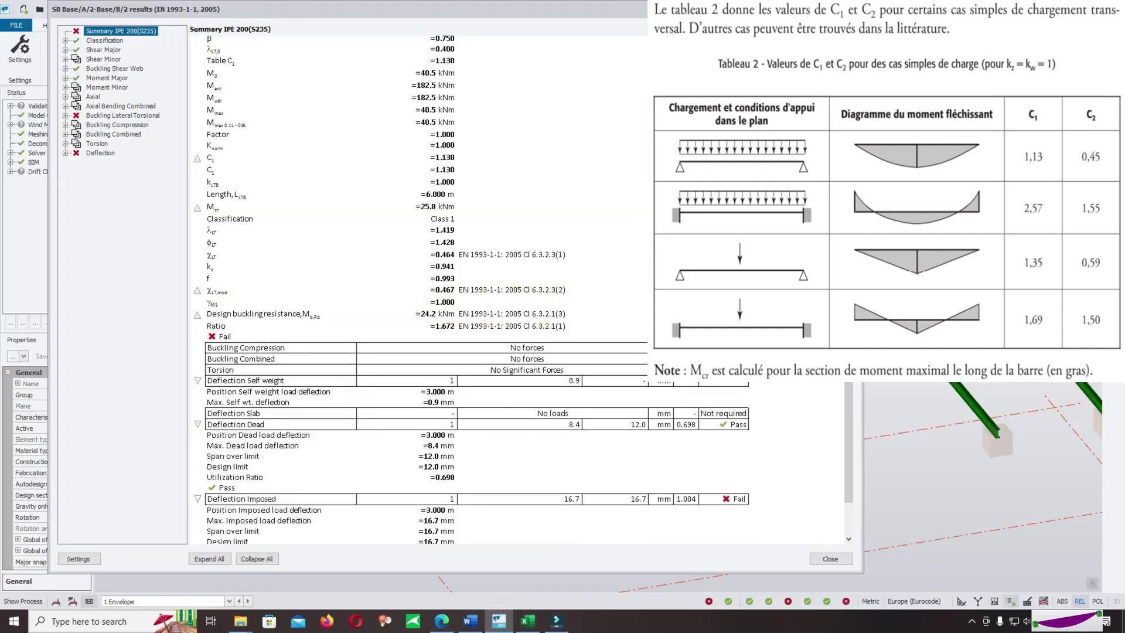
key(Escape)
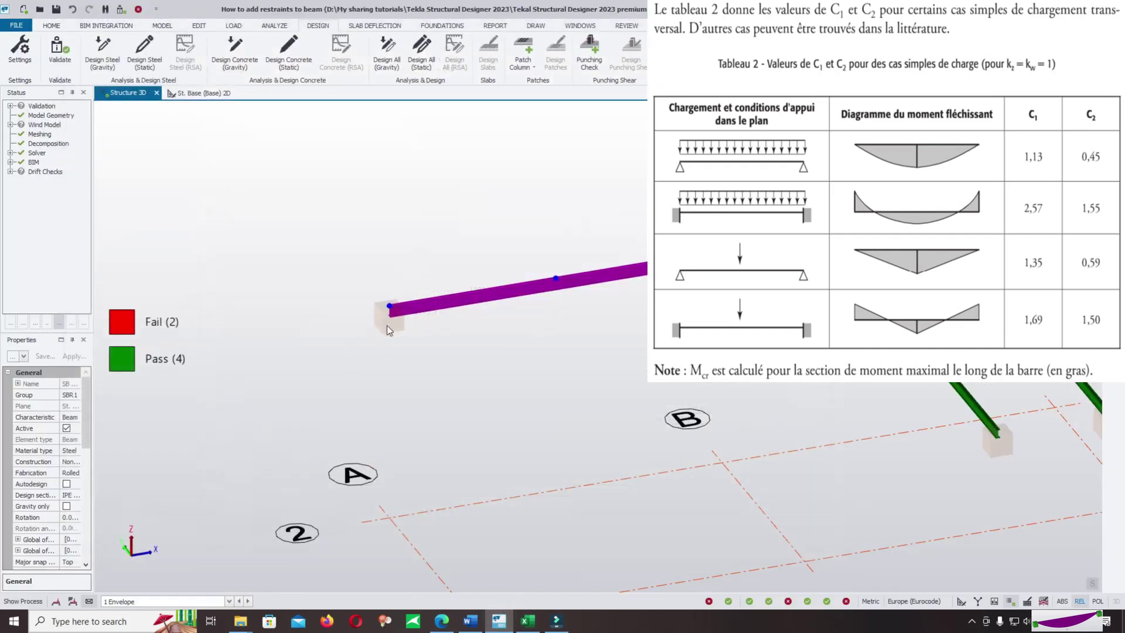
scroll(382, 331, up, 2)
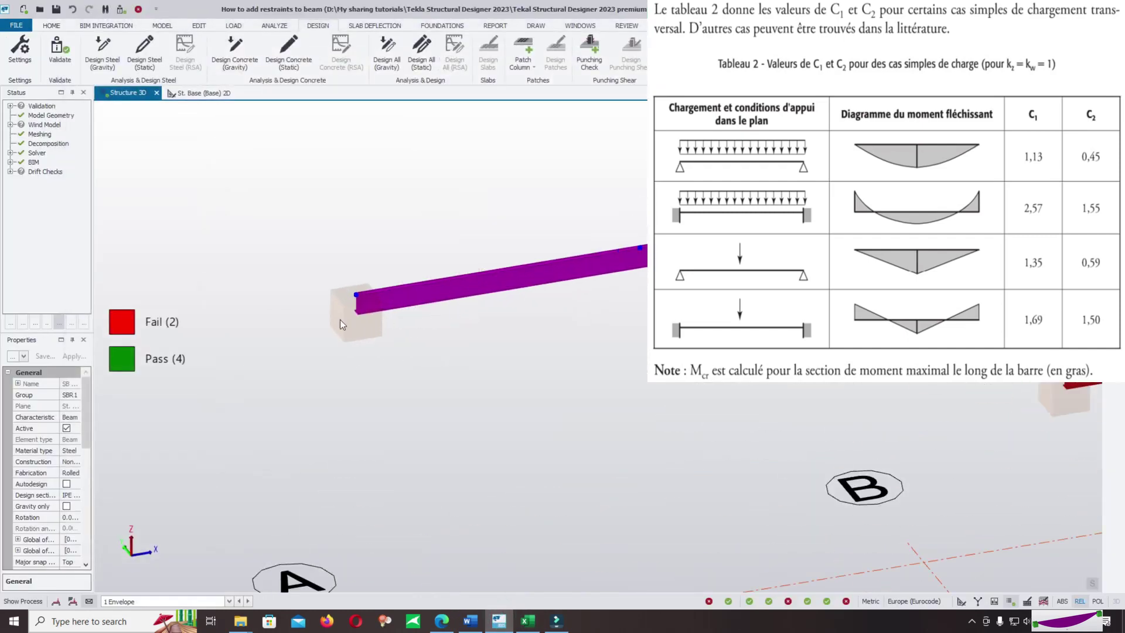
middle_drag(409, 348, 407, 348)
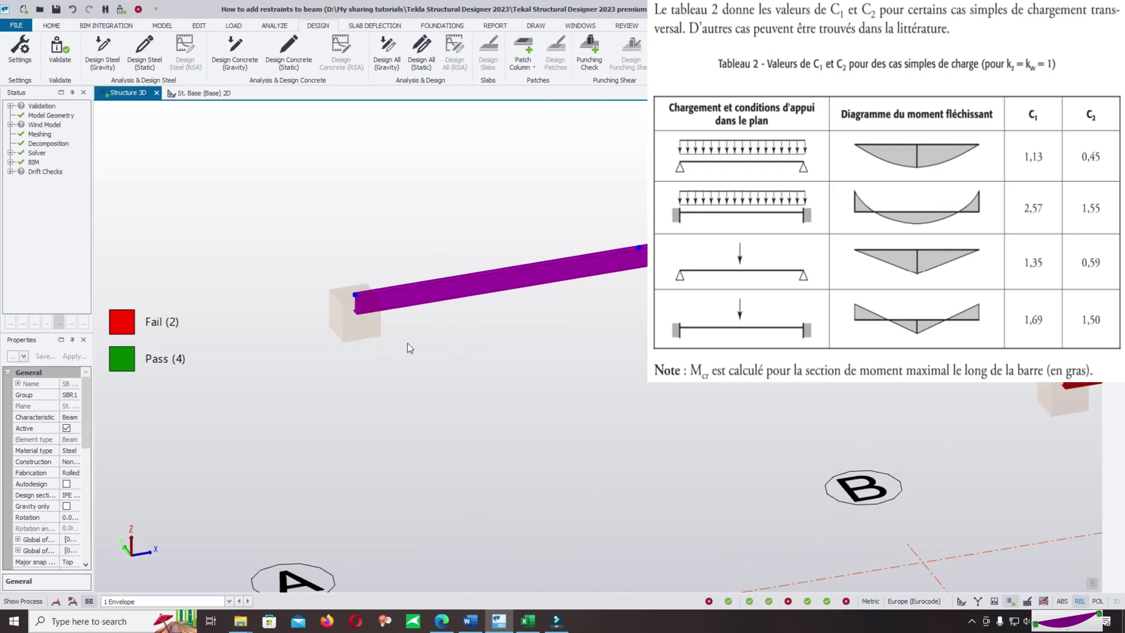
click(408, 346)
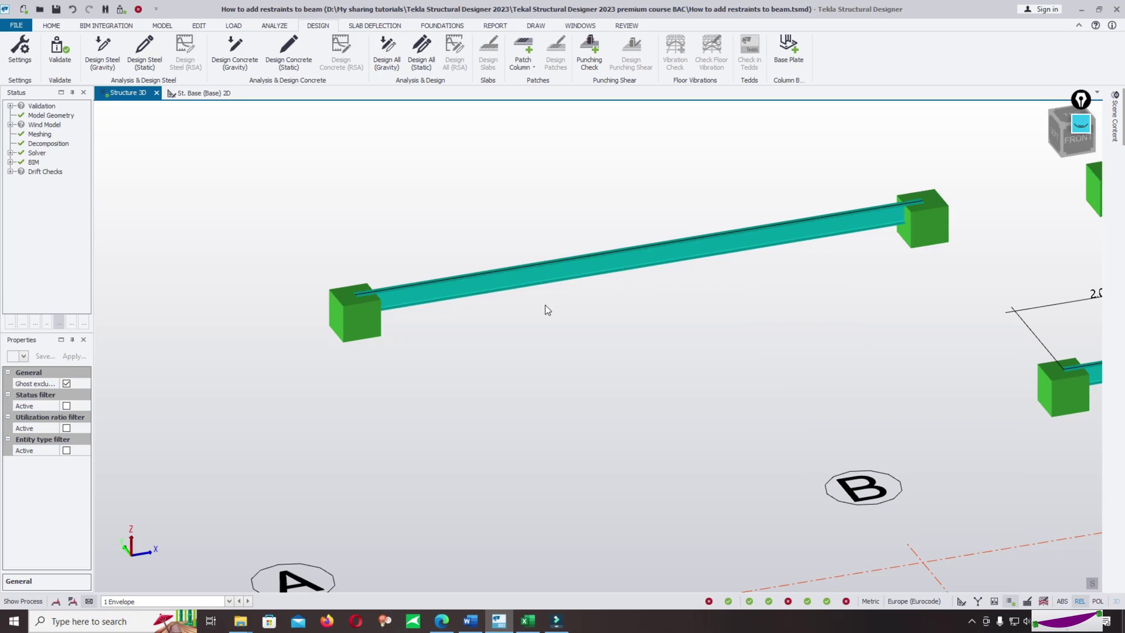
Return to the Excel workbook and inspect the C1, C2 and C3 coefficients in row 60 of the elastic critical moment table.
click(527, 621)
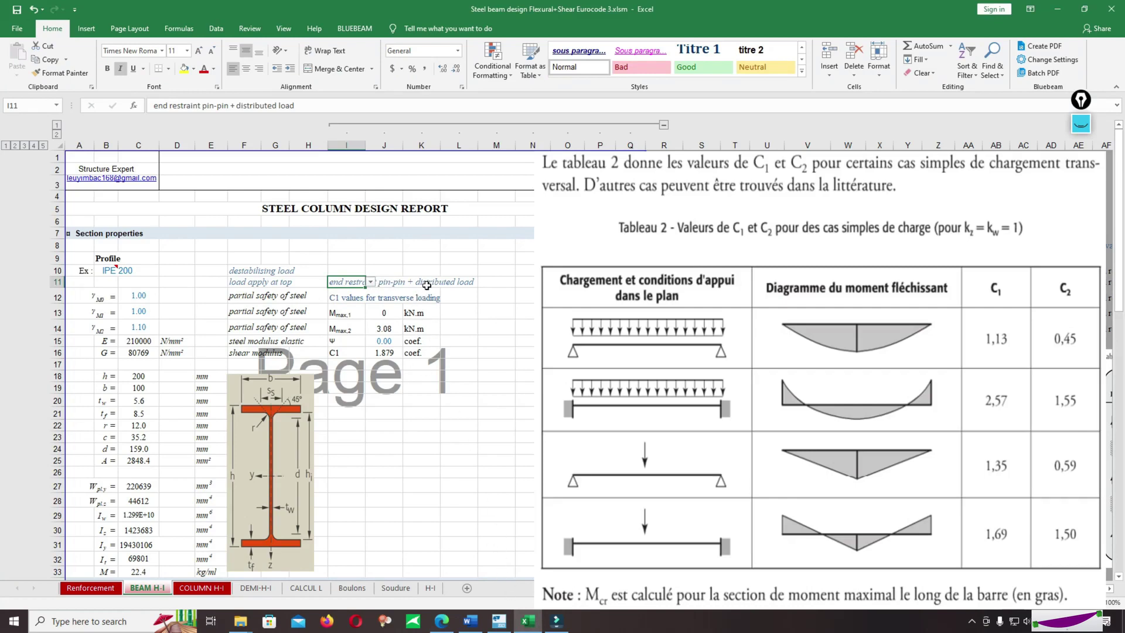
click(528, 621)
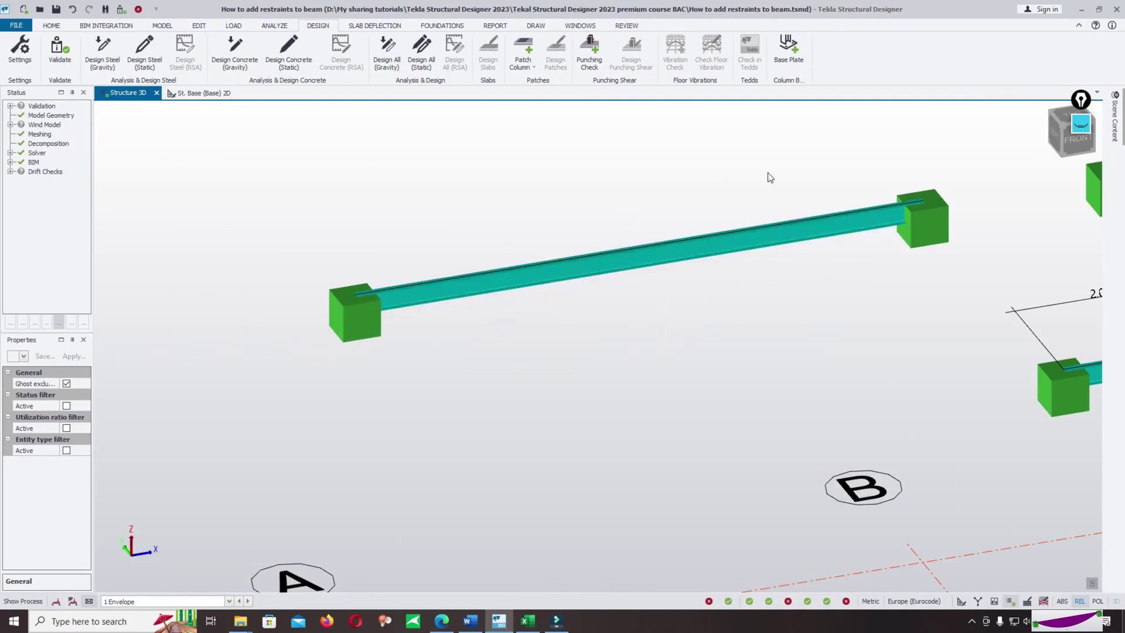
click(527, 620)
scroll(438, 376, down, 9)
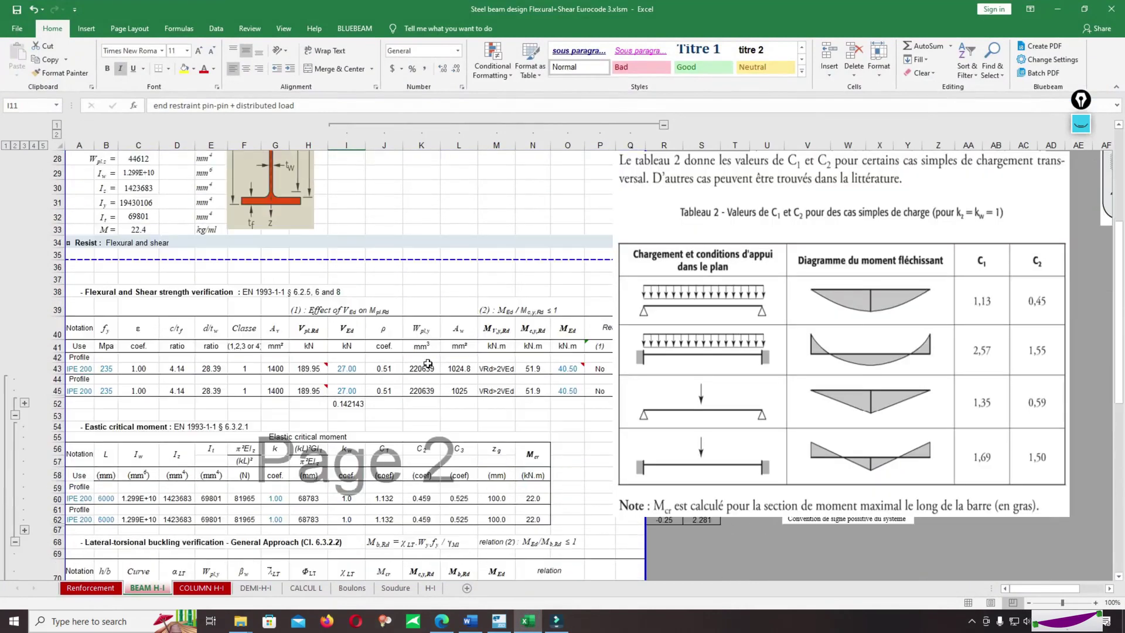
scroll(415, 391, down, 2)
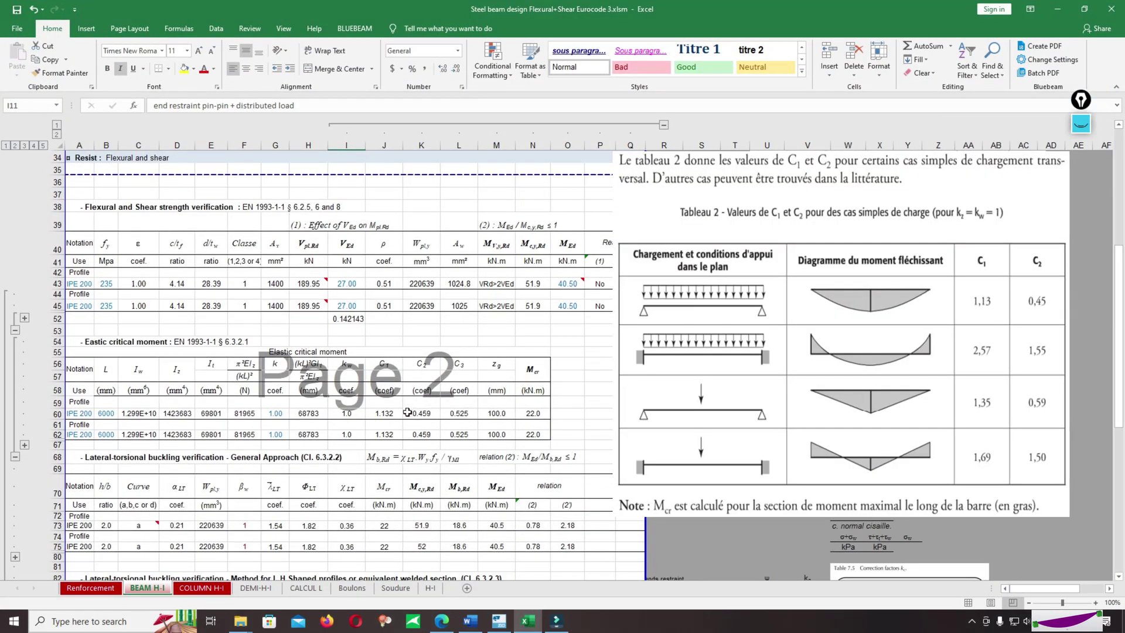
click(383, 410)
click(413, 413)
click(387, 417)
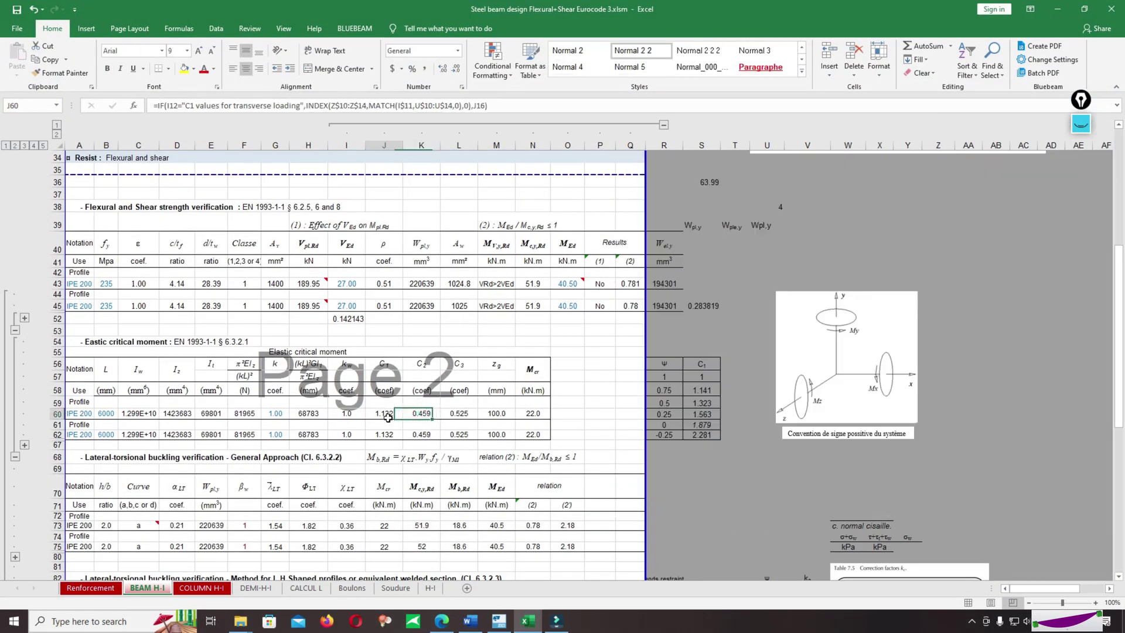
click(413, 413)
click(449, 410)
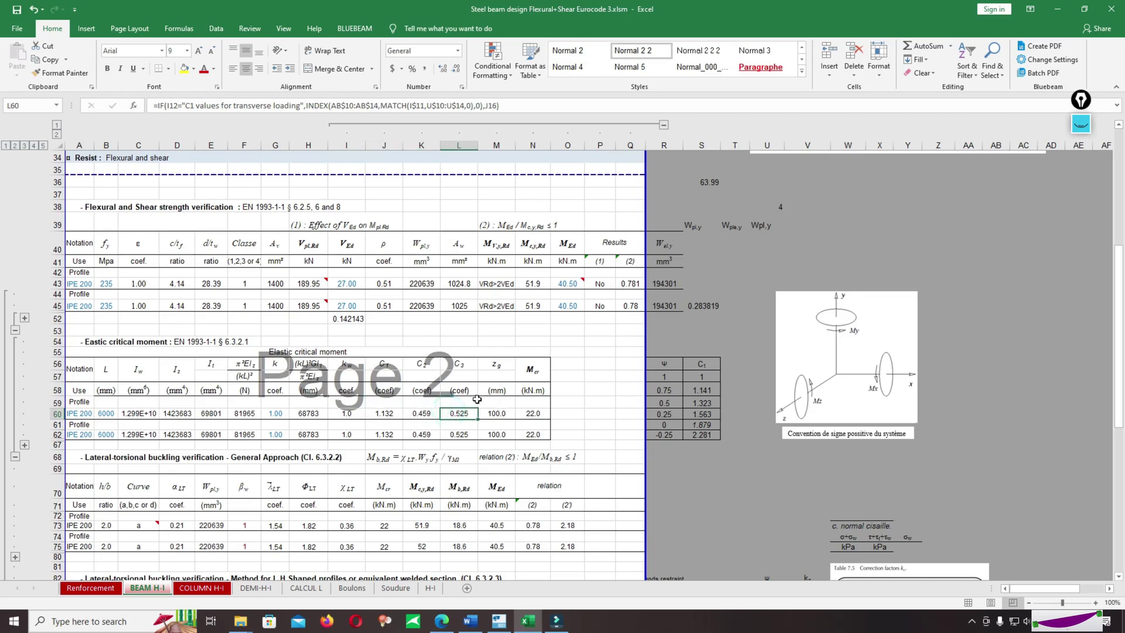
Select the load position in F11 and review the elastic critical moment table that depends on it.
scroll(477, 394, up, 11)
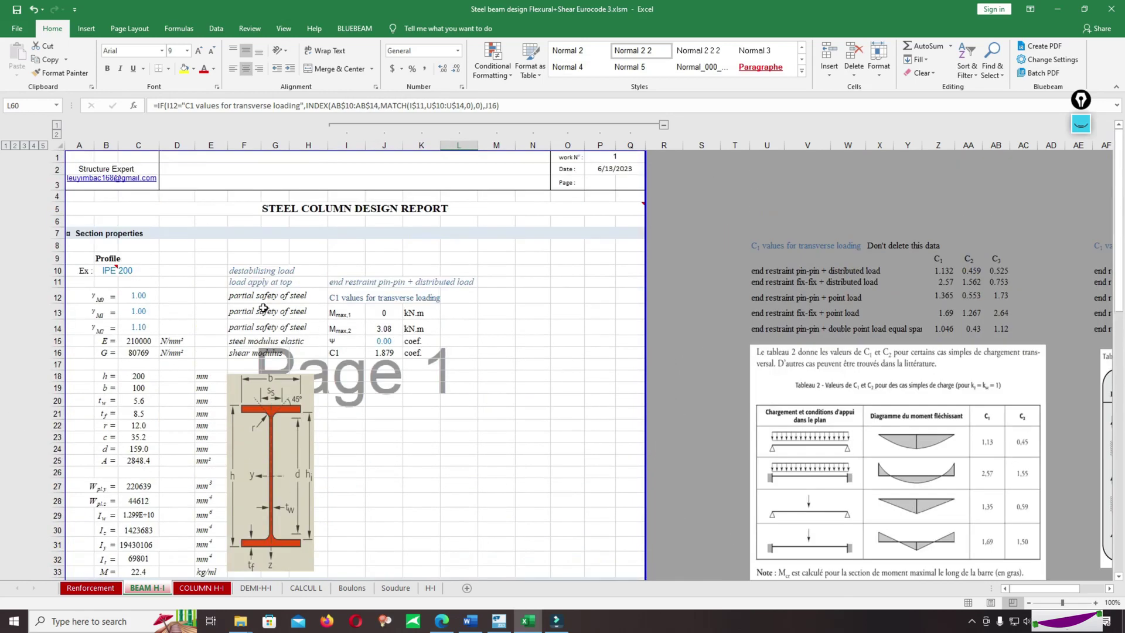
click(232, 286)
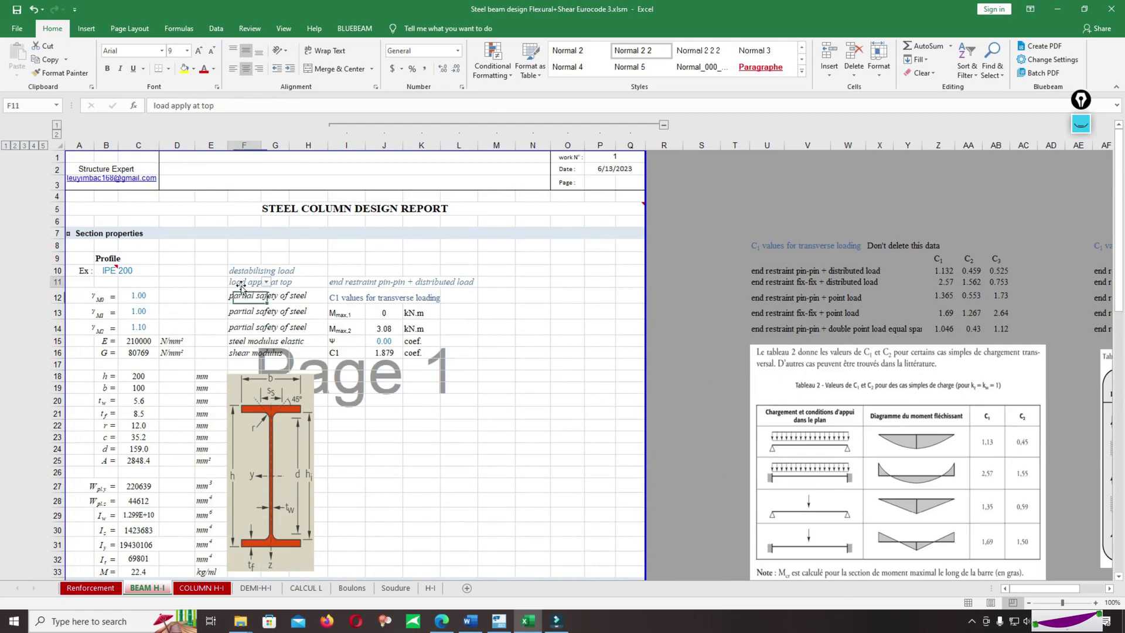
scroll(437, 369, down, 8)
scroll(457, 373, down, 4)
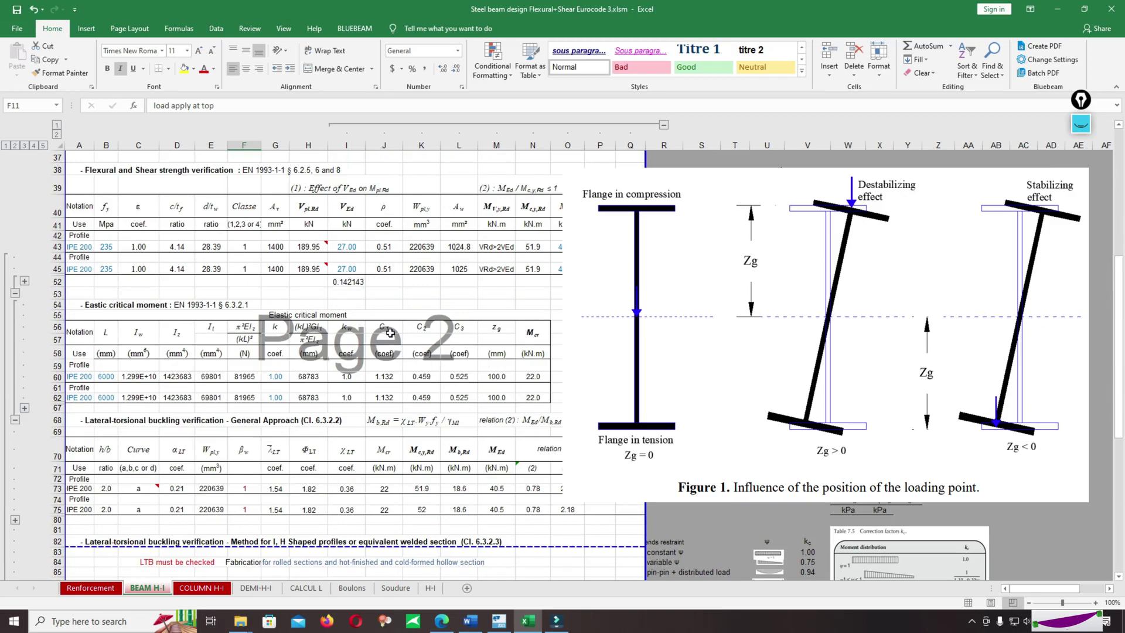
scroll(471, 389, up, 1)
scroll(371, 276, up, 10)
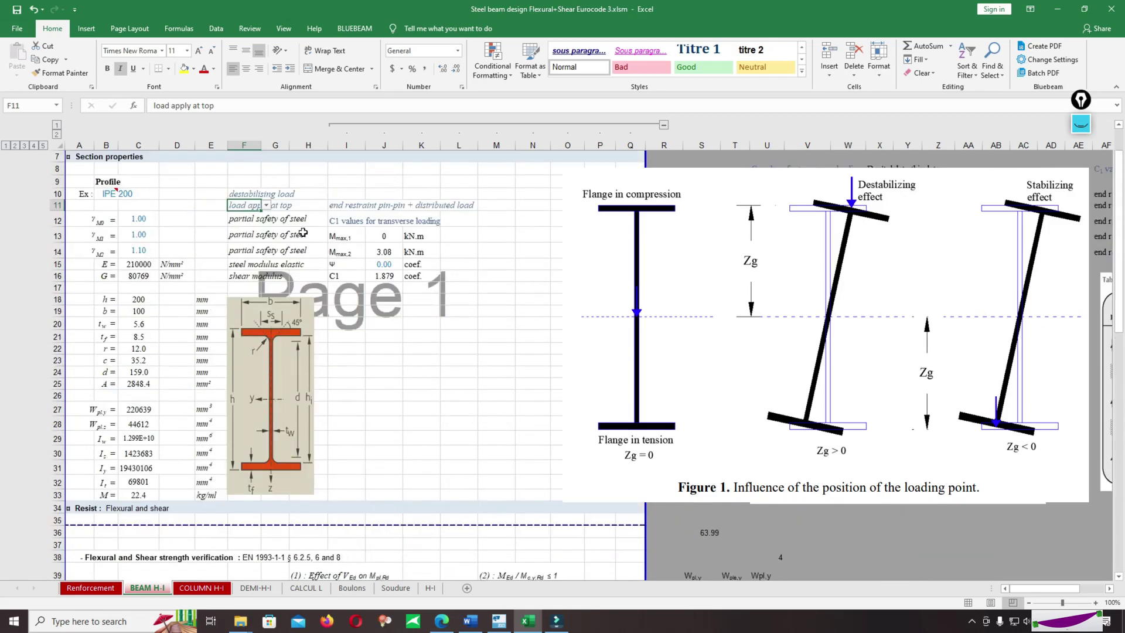
Set the load position in F11 to load apply at shear center and check zg in M60 and M62.
click(267, 207)
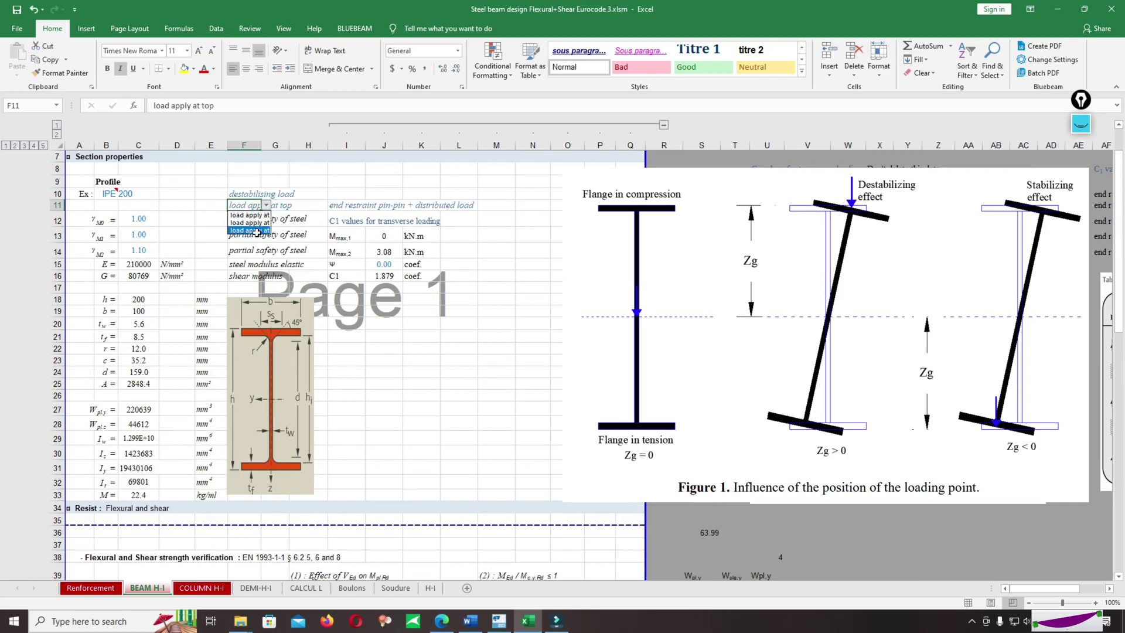
click(257, 231)
scroll(528, 350, down, 10)
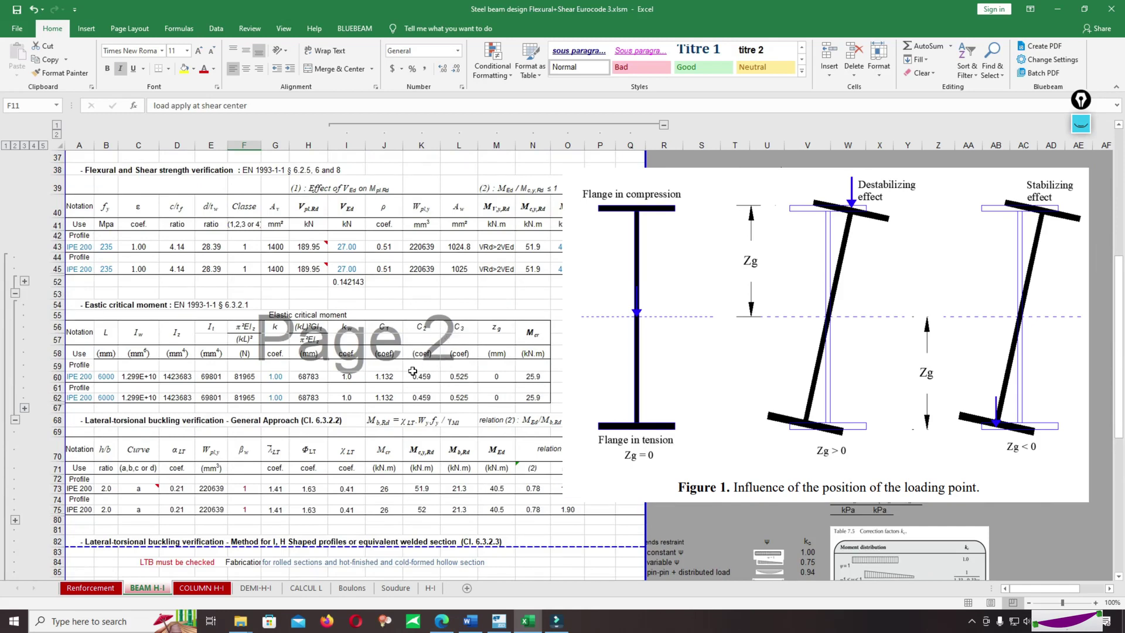
click(486, 329)
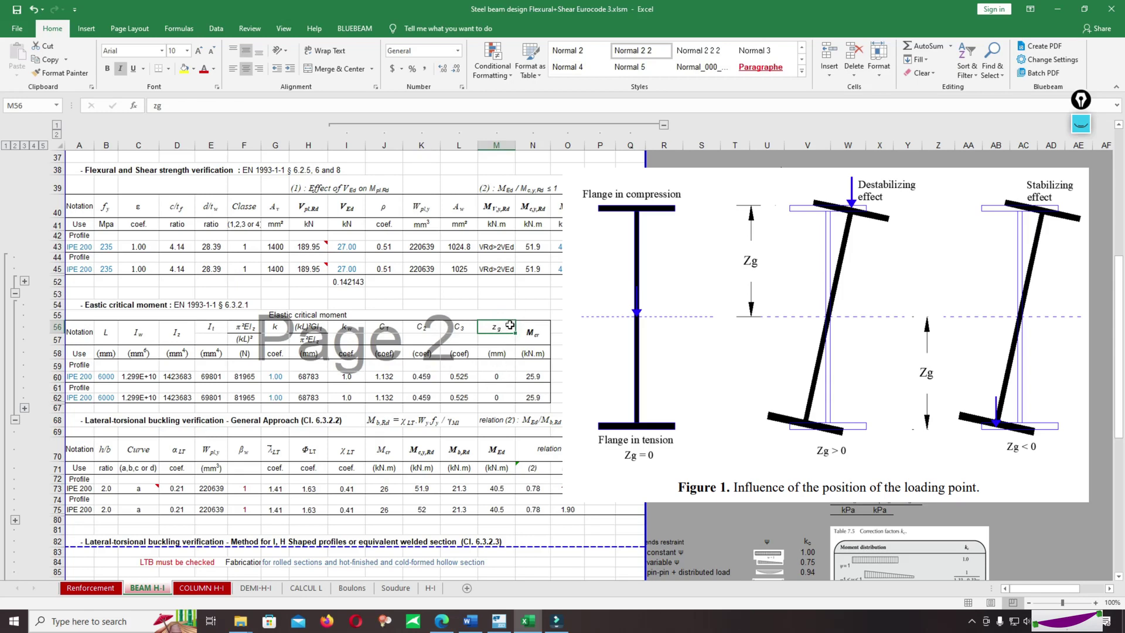
click(502, 378)
click(497, 397)
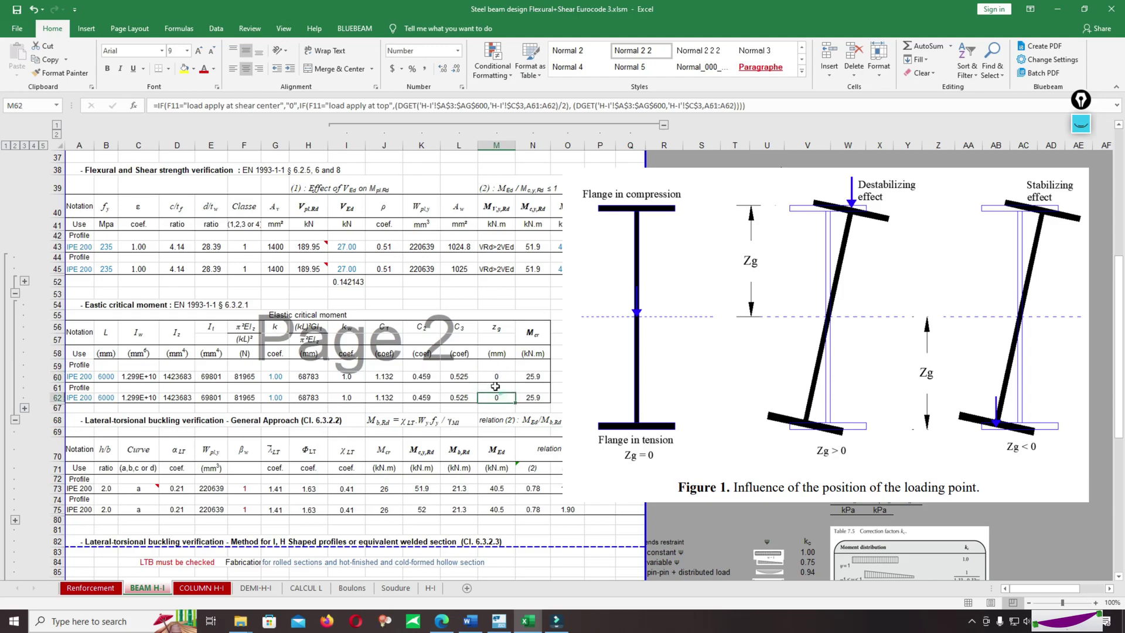
Set the load position in F11 back to load apply at top and check the resulting zg in M62.
scroll(312, 230, up, 11)
click(265, 246)
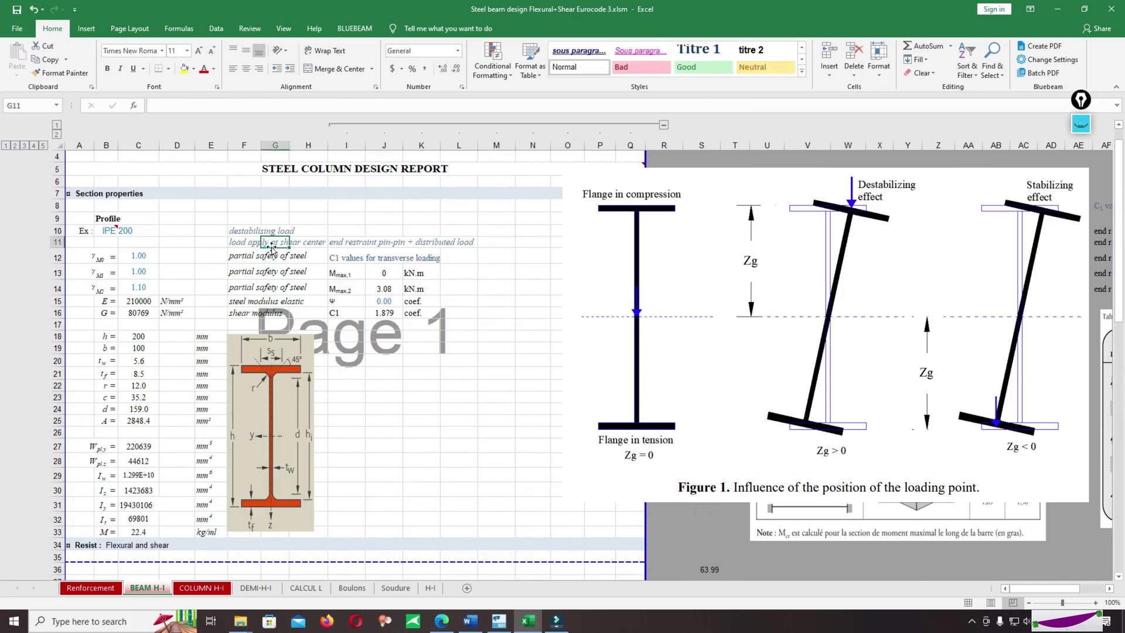
click(265, 242)
click(252, 252)
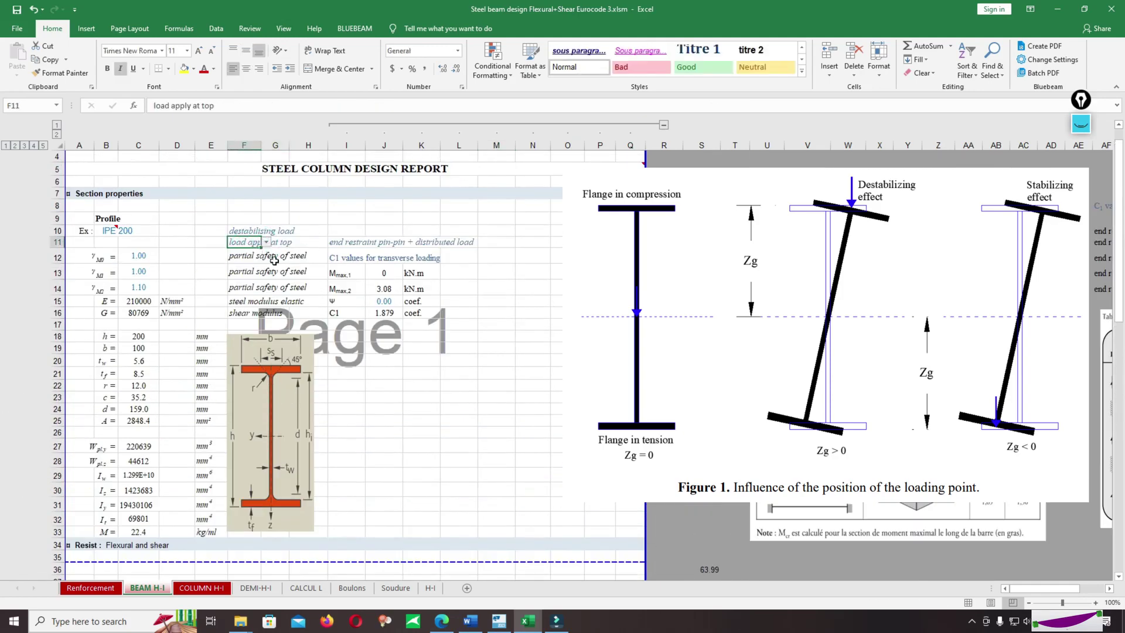
scroll(414, 281, down, 12)
click(600, 354)
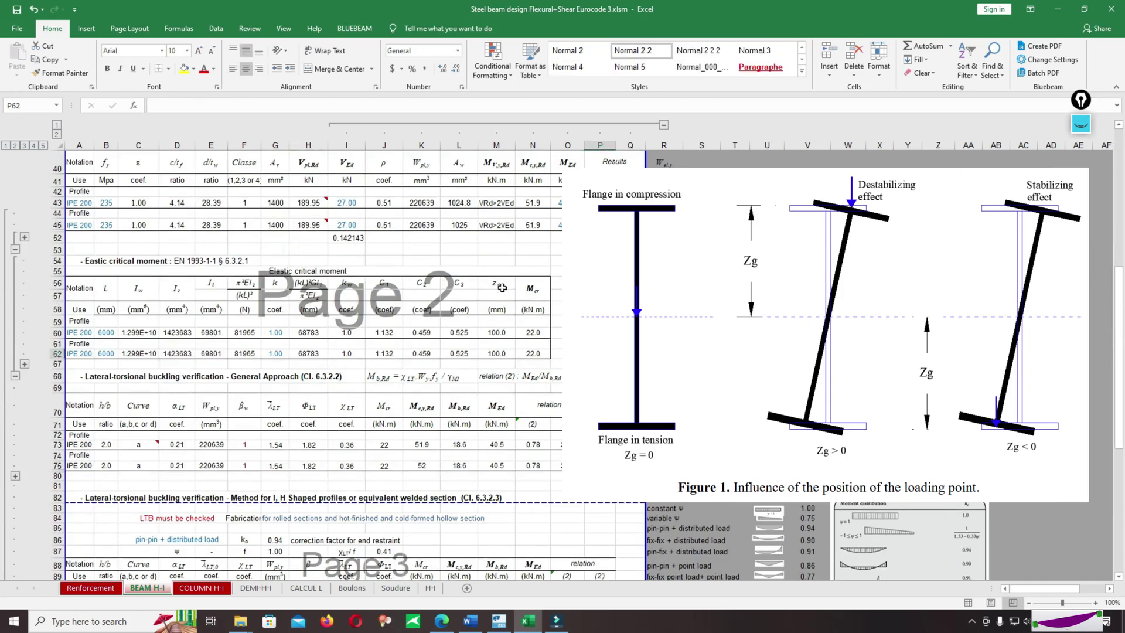
key(Down)
key(Down)
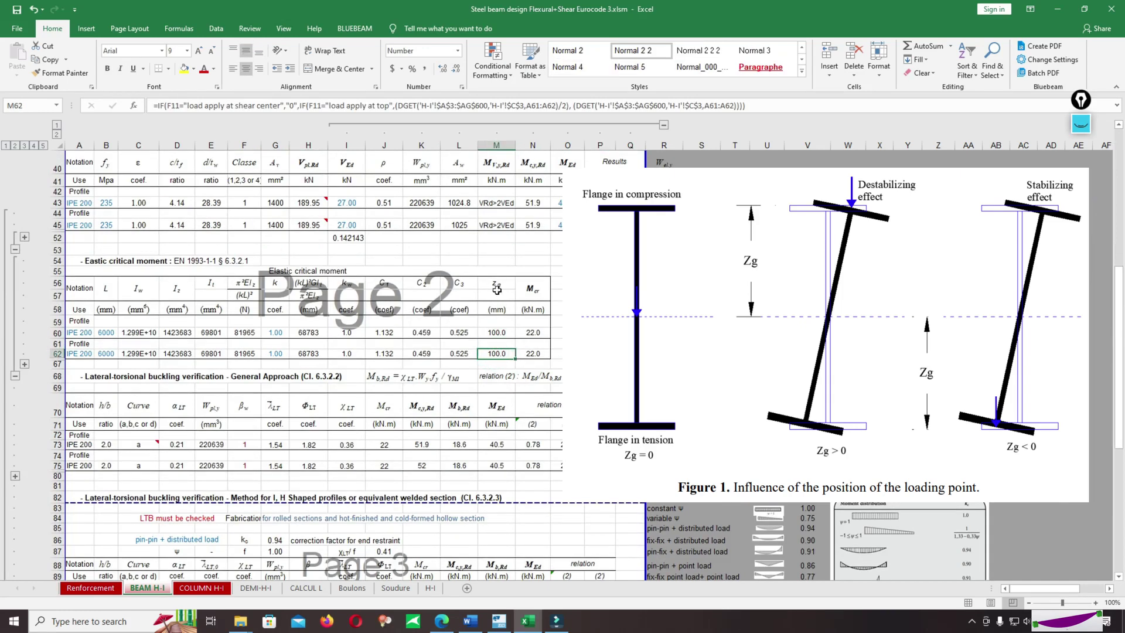
Examine the elastic critical moment and lateral-torsional buckling tables against the load position and end restraint inputs.
scroll(522, 309, up, 12)
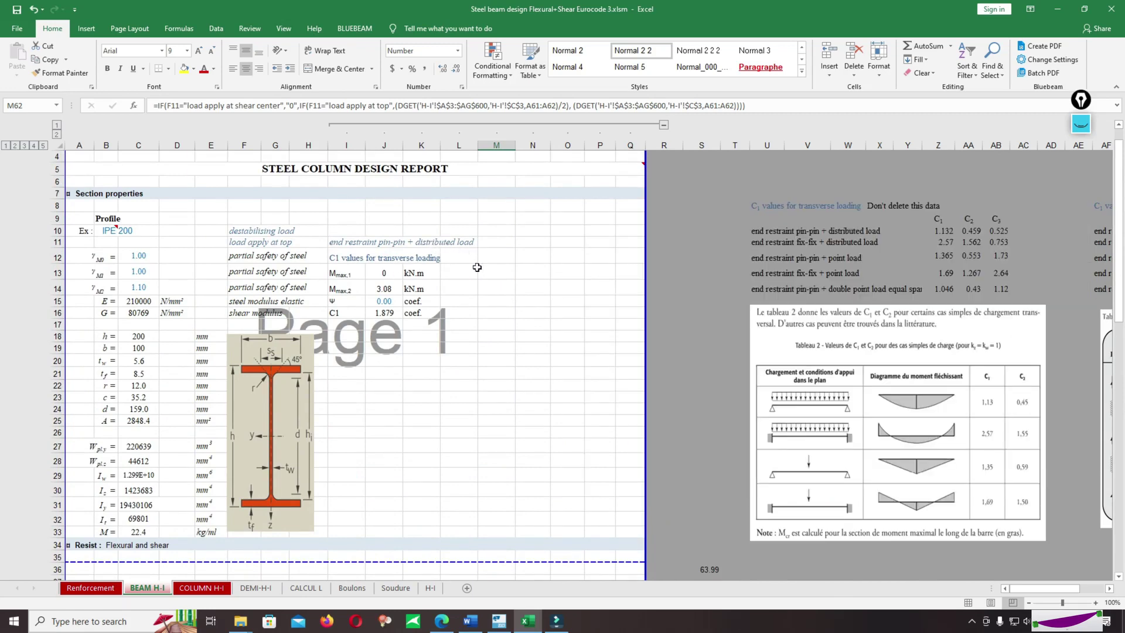
scroll(506, 315, down, 8)
scroll(507, 315, down, 2)
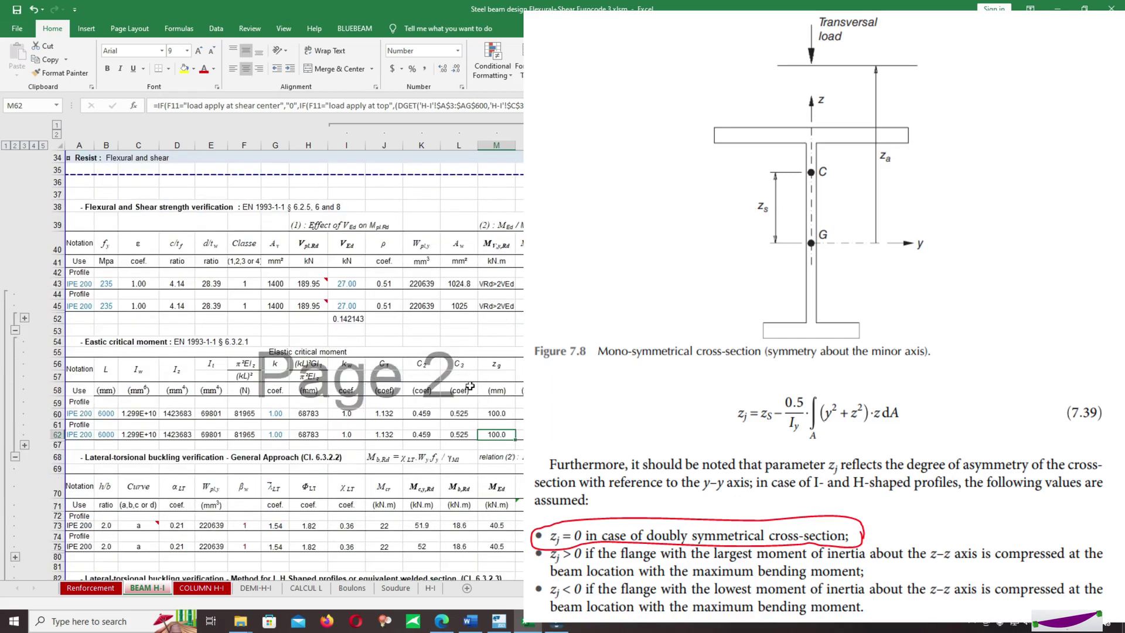
scroll(493, 394, down, 2)
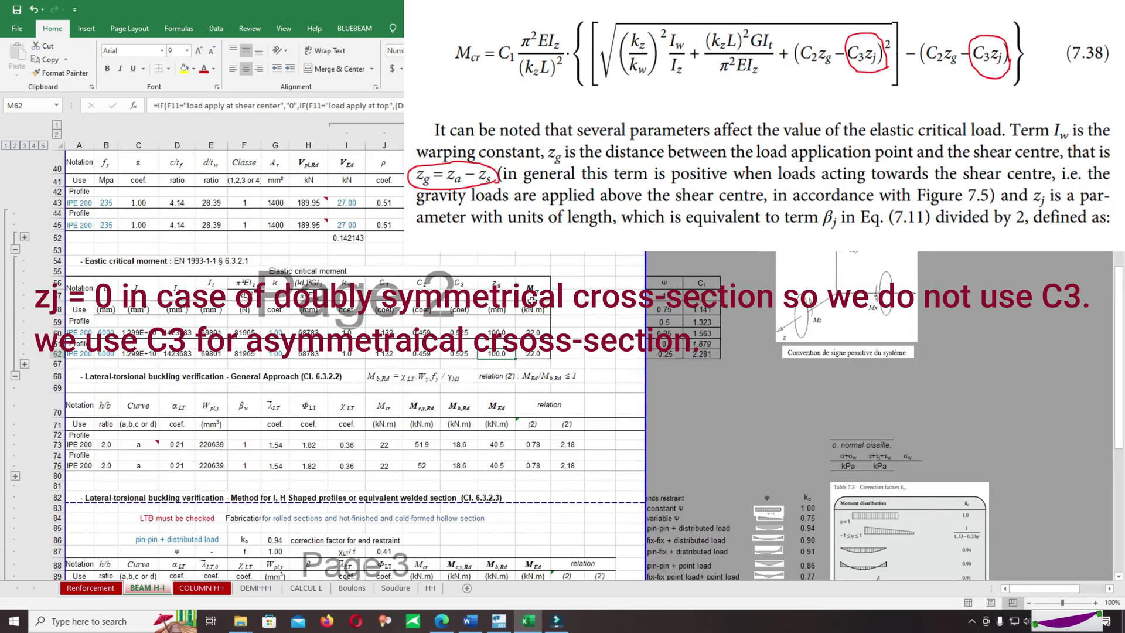
scroll(541, 366, up, 7)
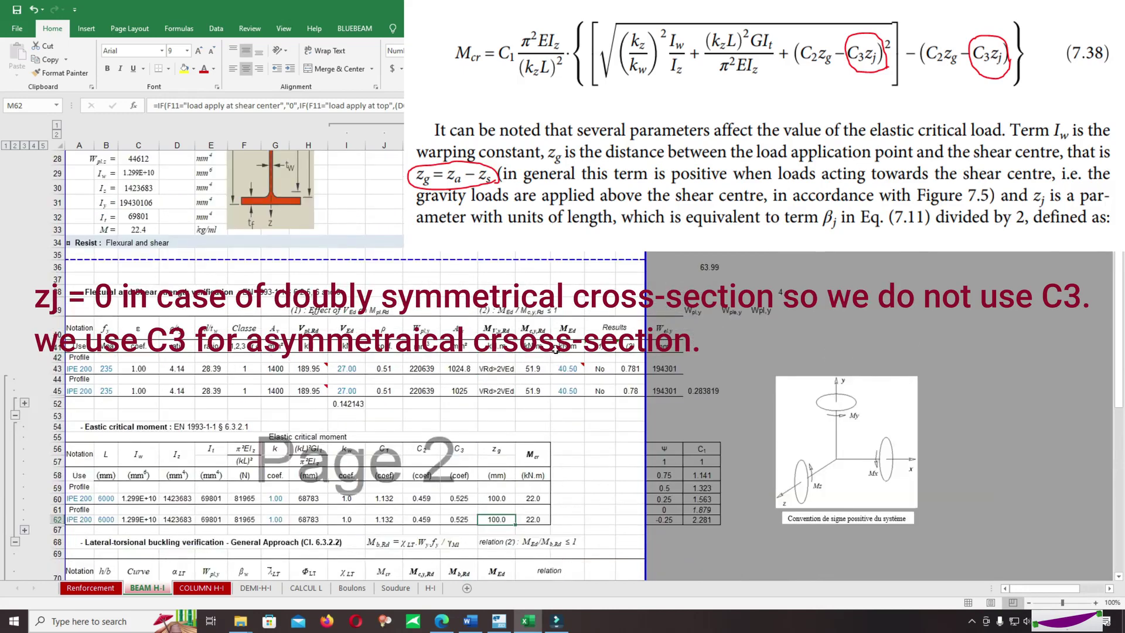
scroll(498, 372, down, 4)
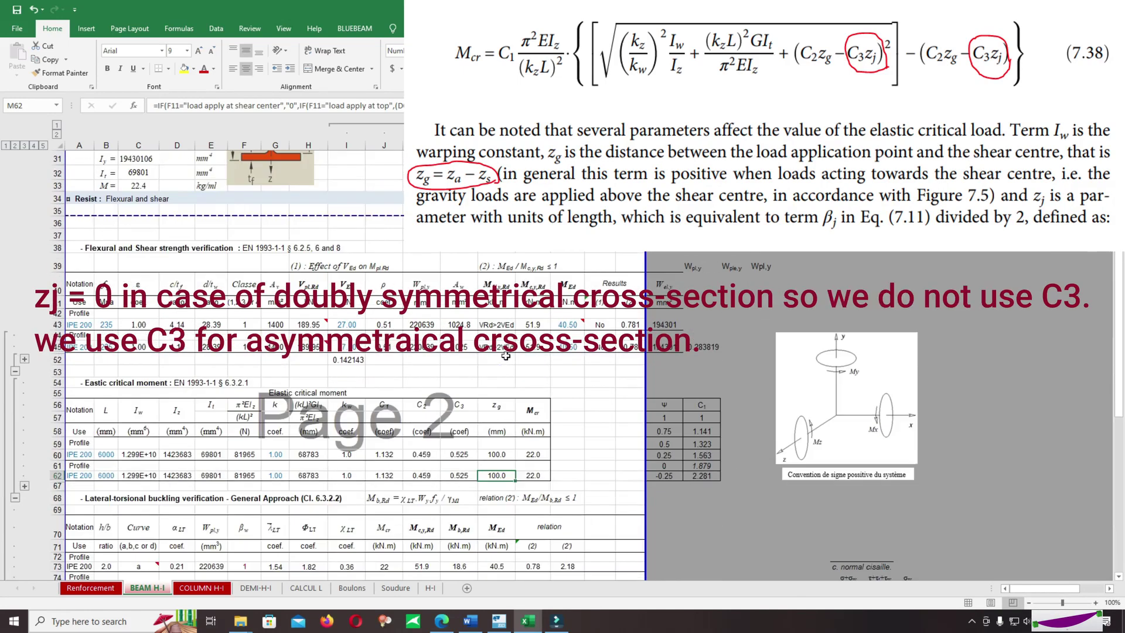
scroll(463, 300, up, 10)
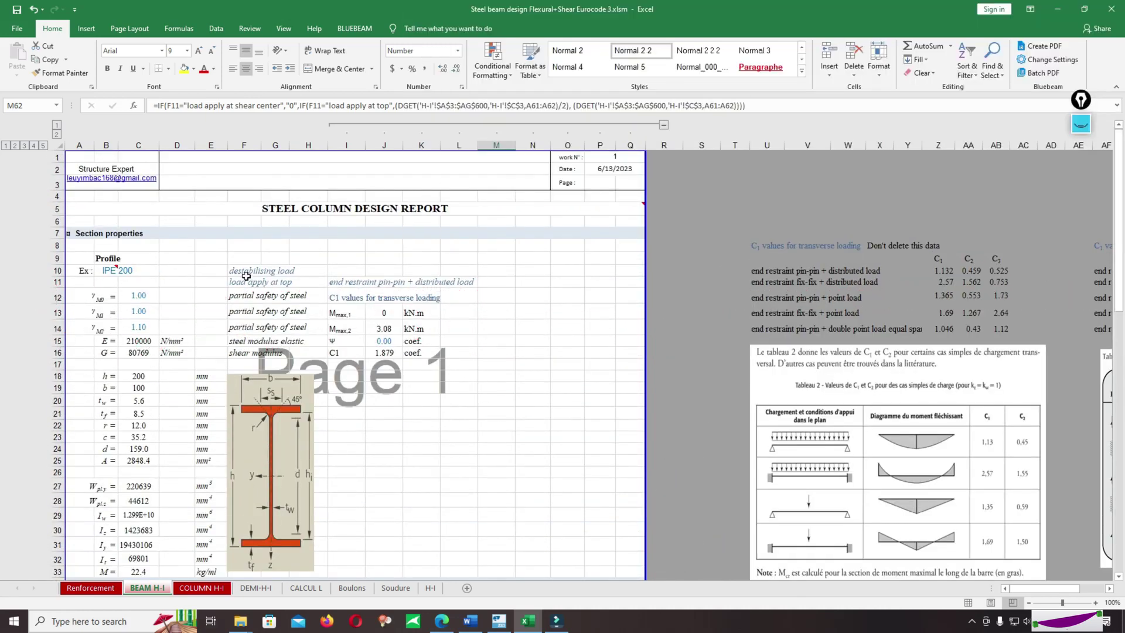
Review the available options for load type in F10, load position in F11 and end restraint in I11 without changing them.
click(235, 271)
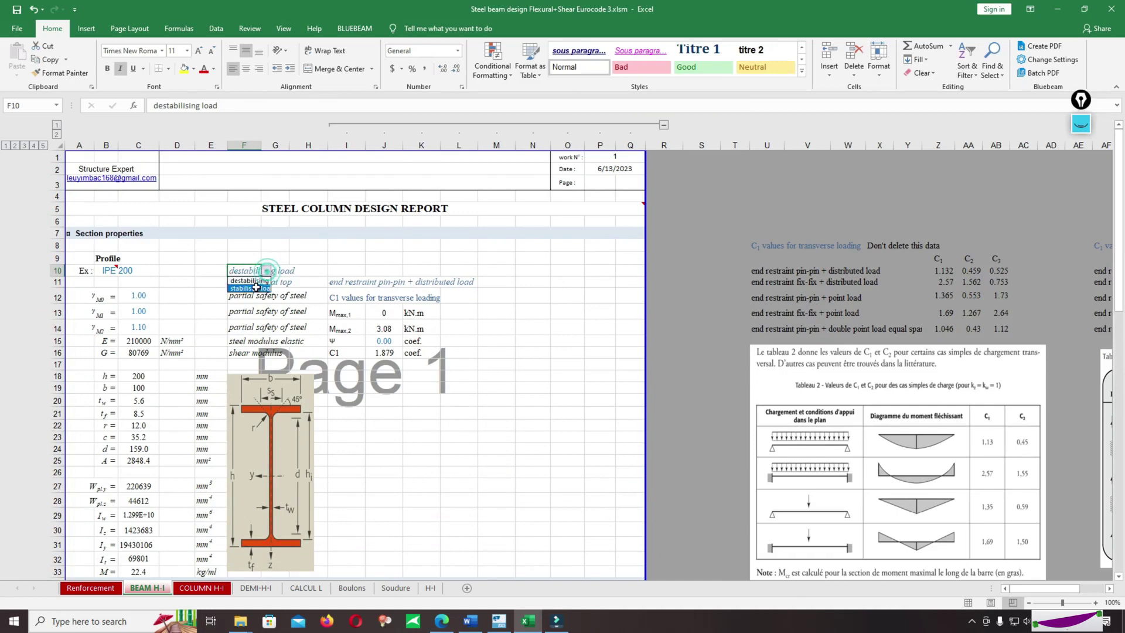
click(458, 378)
click(248, 286)
click(266, 284)
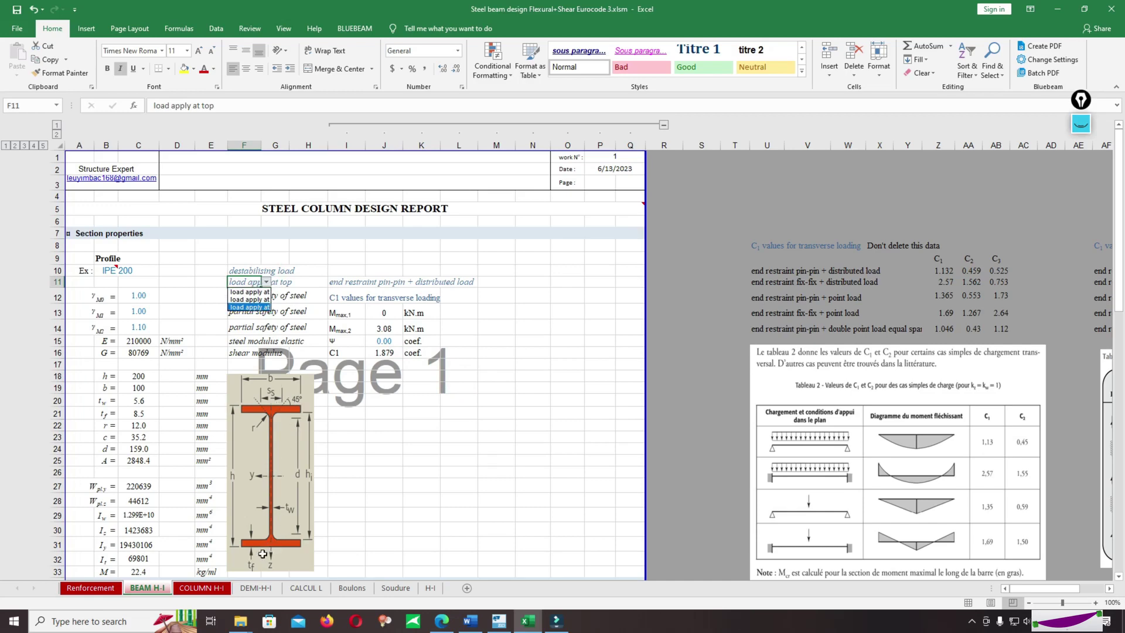
click(349, 283)
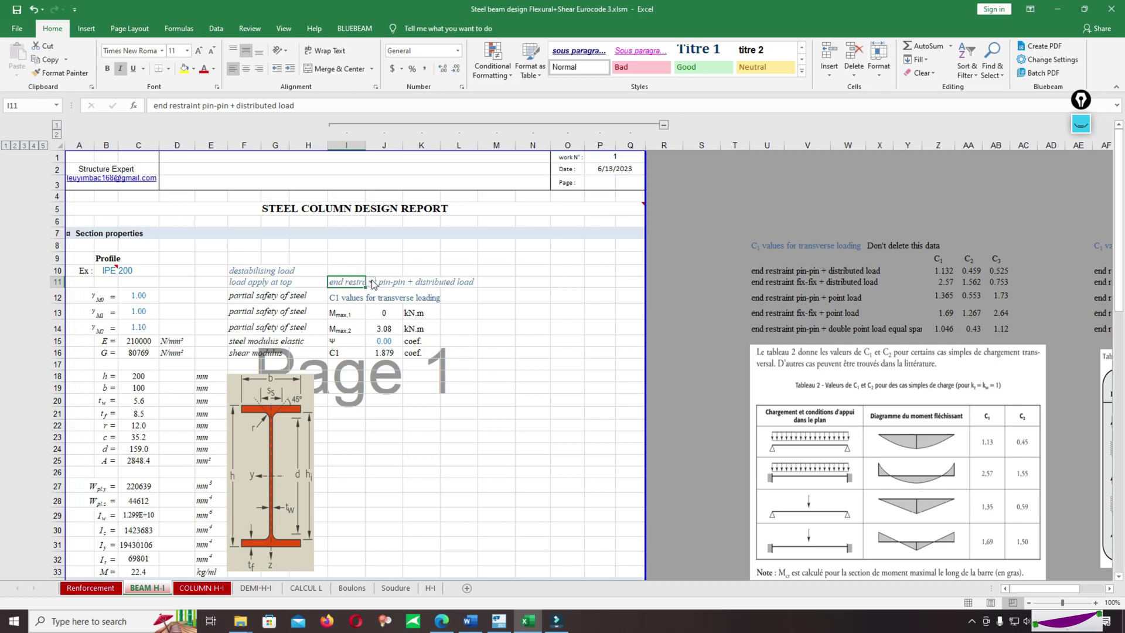
click(372, 283)
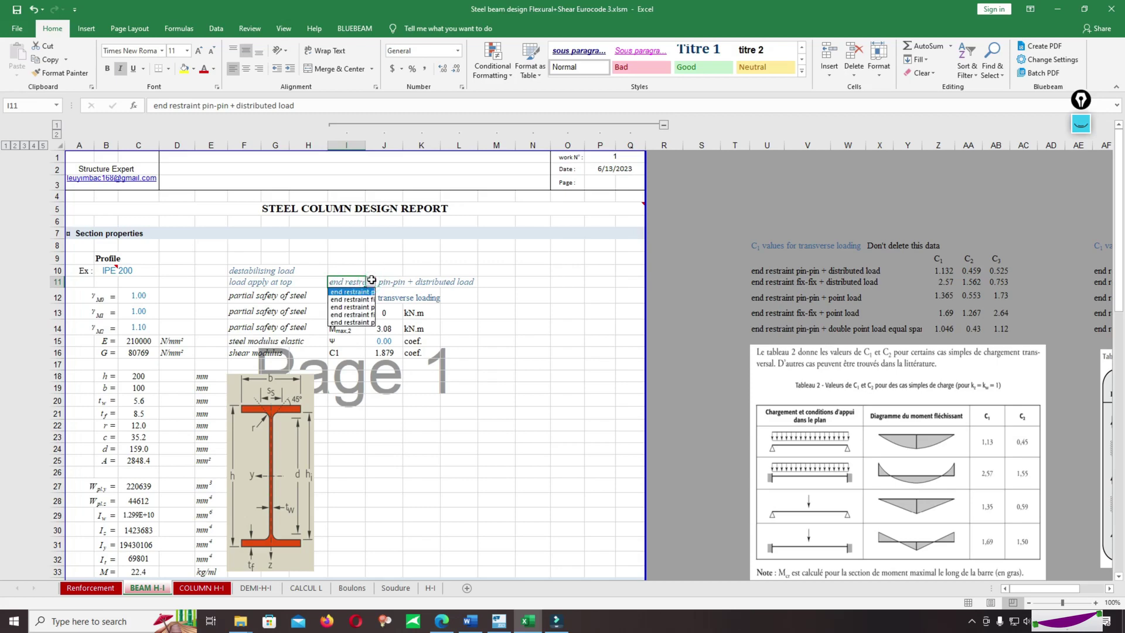
key(Escape)
click(359, 340)
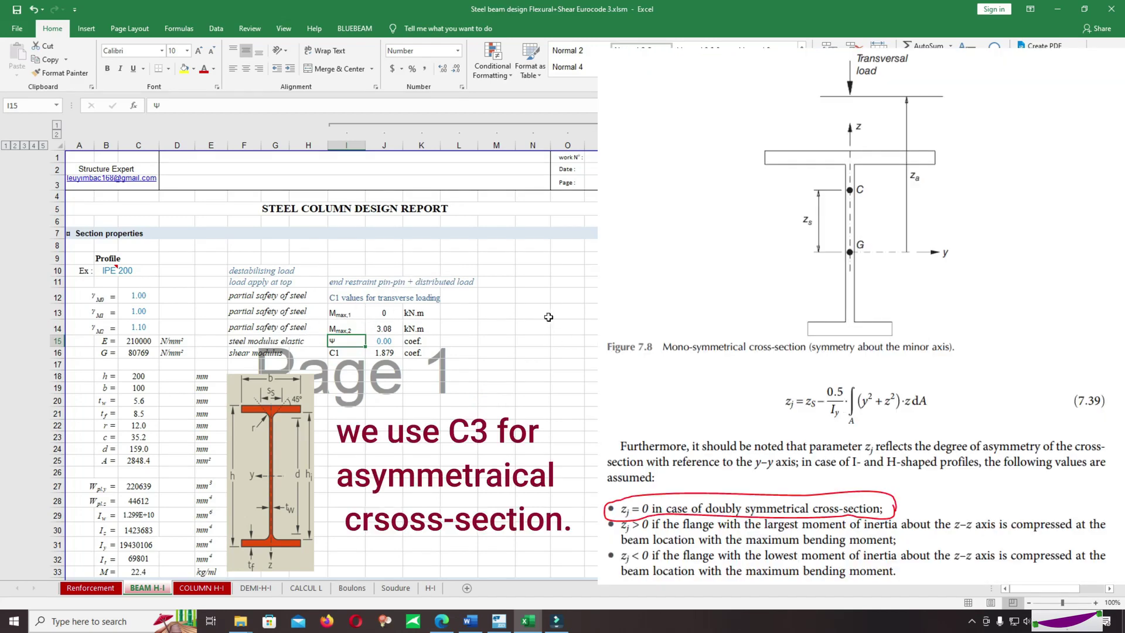
Check the load position in F11 and load type in F10 against both lateral-torsional buckling tables, including the utilisation ratio formula in P91.
click(230, 281)
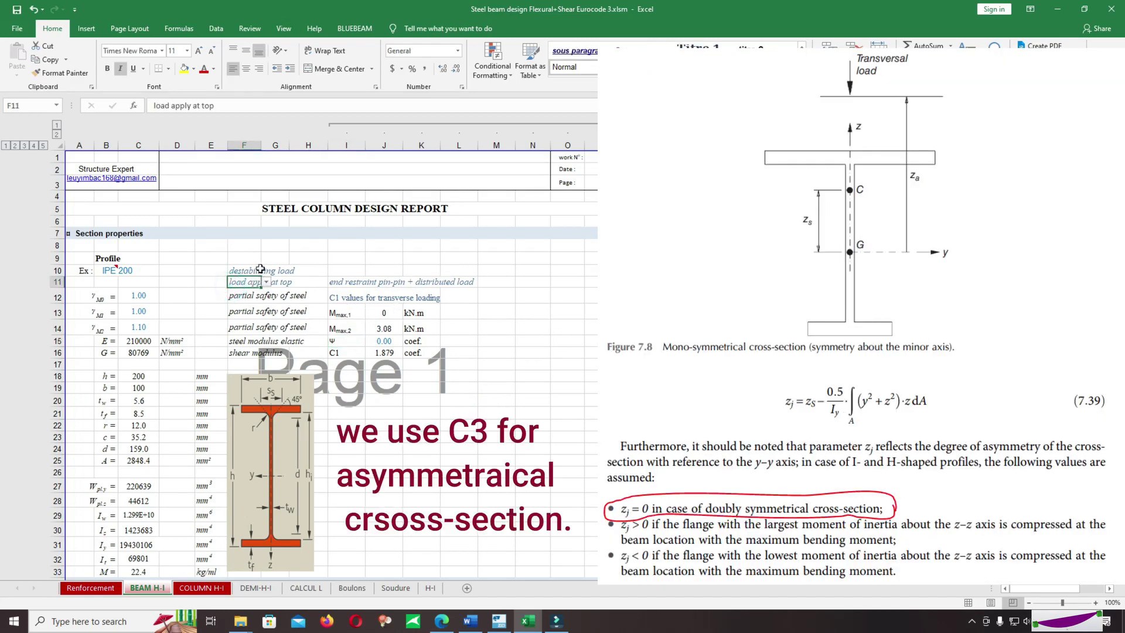
click(241, 270)
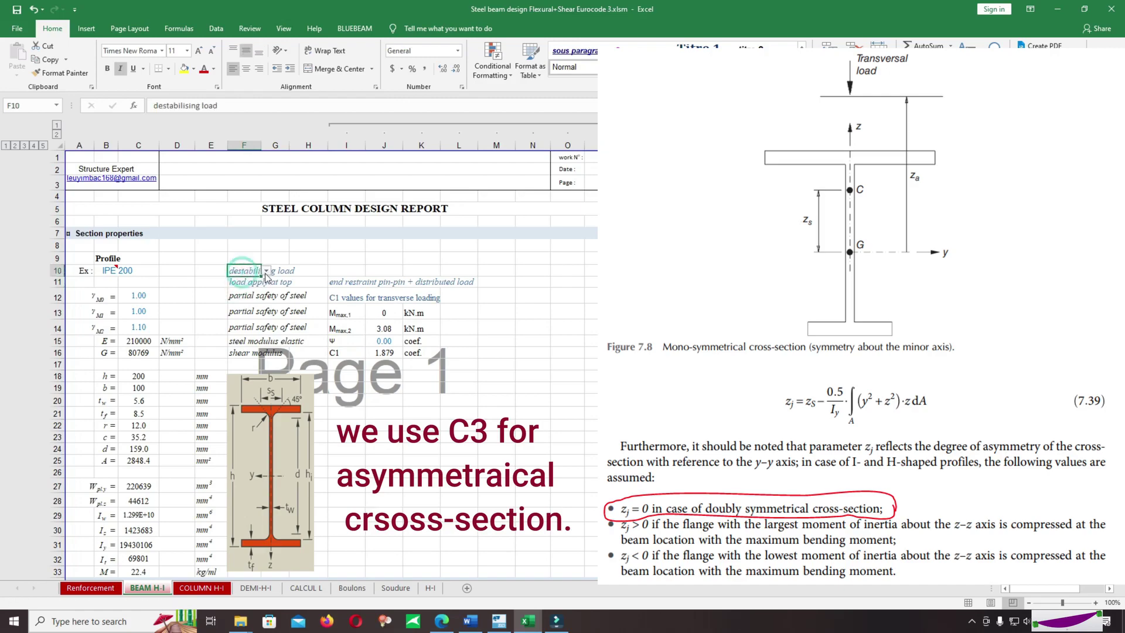
scroll(503, 329, down, 9)
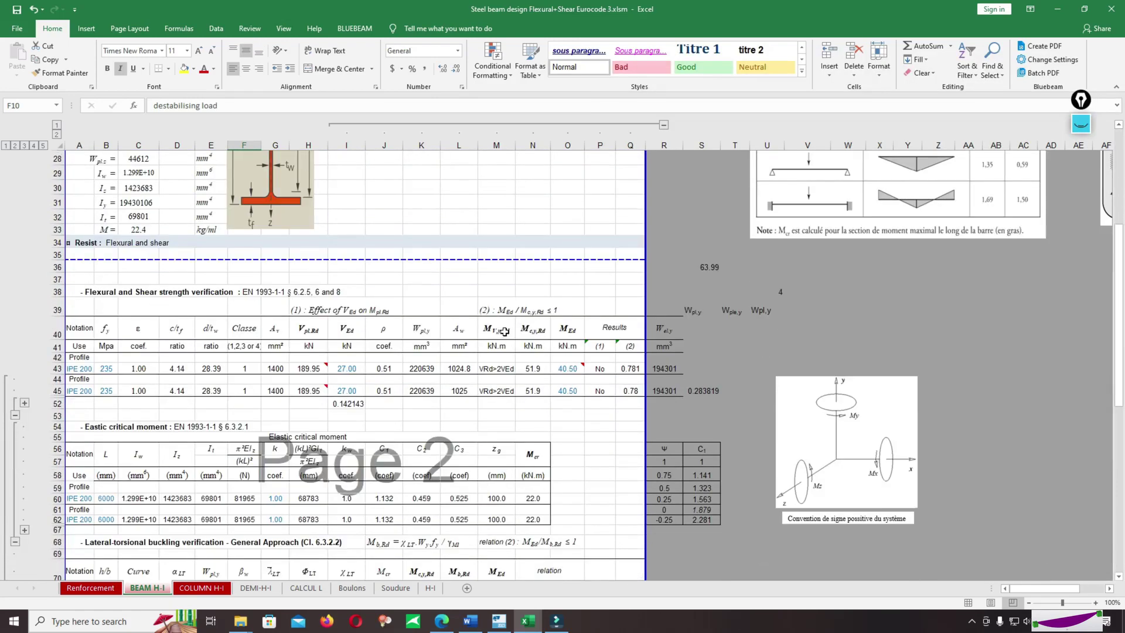
scroll(504, 331, down, 7)
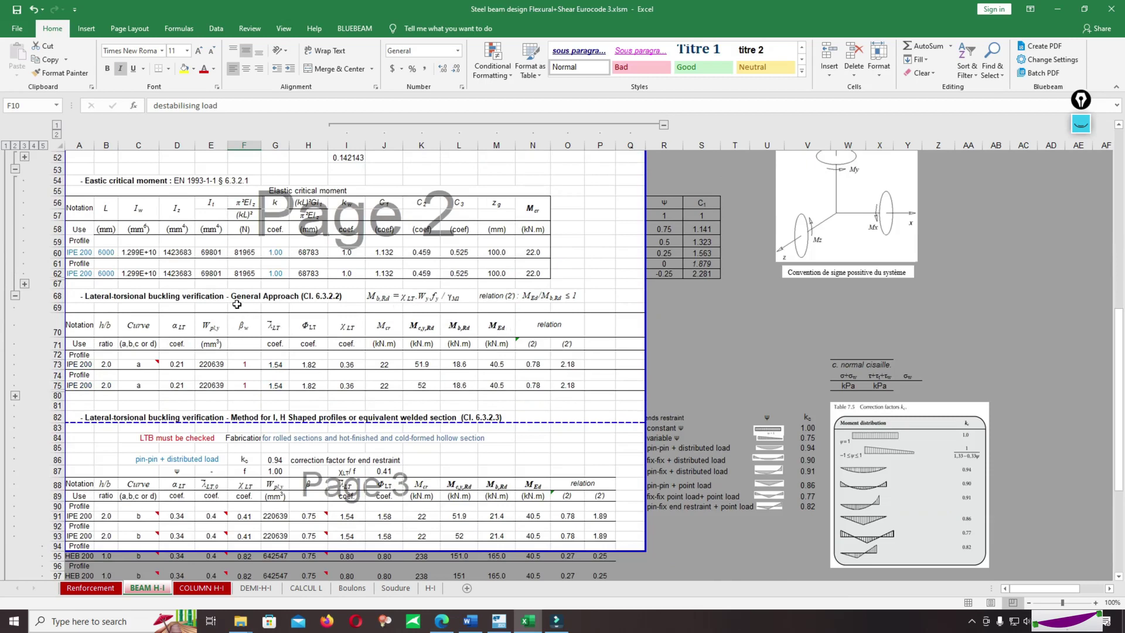
scroll(166, 299, down, 1)
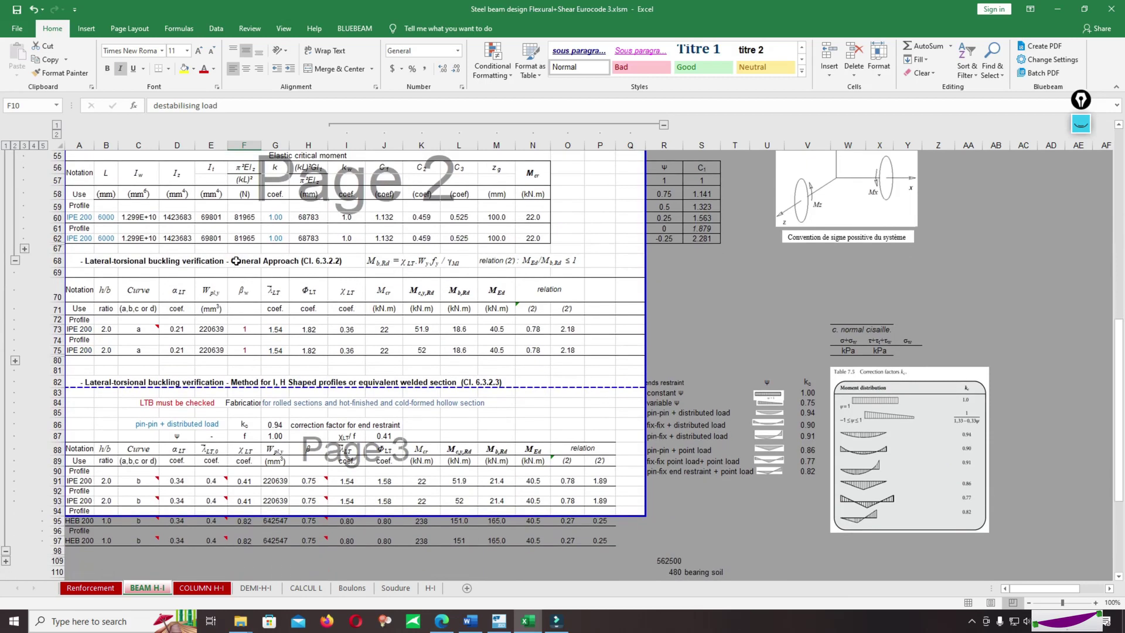
scroll(231, 293, down, 1)
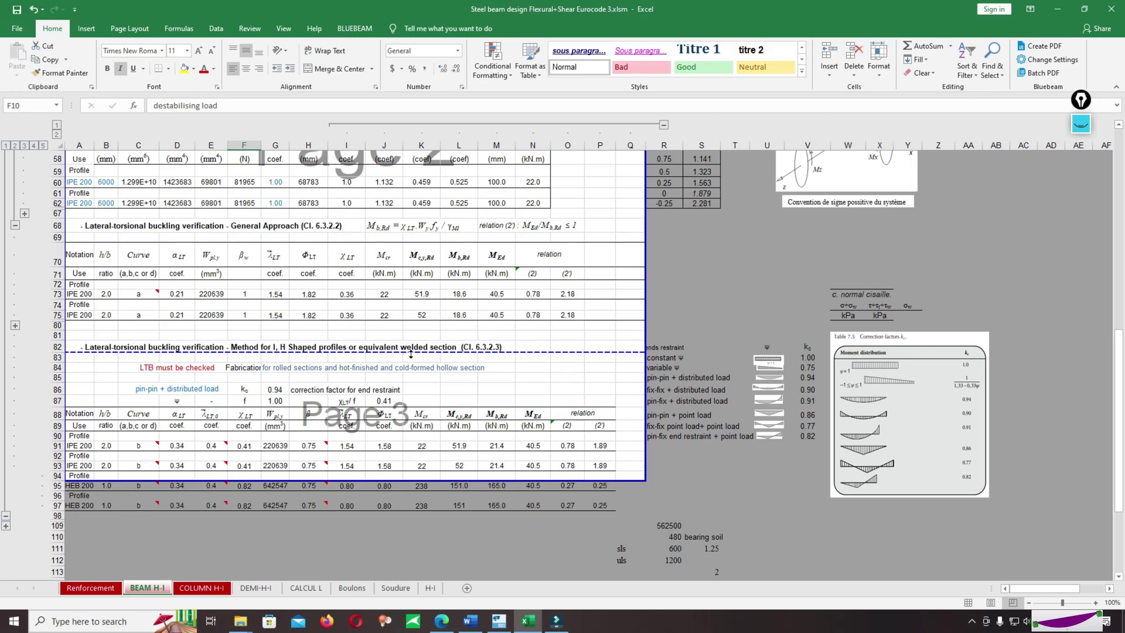
click(605, 447)
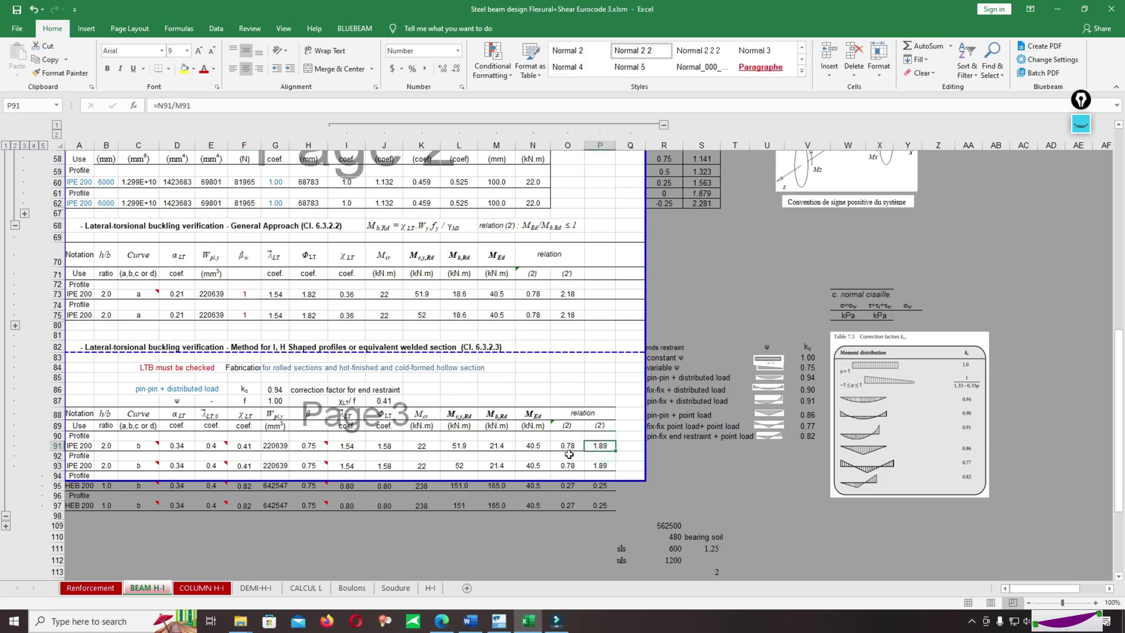